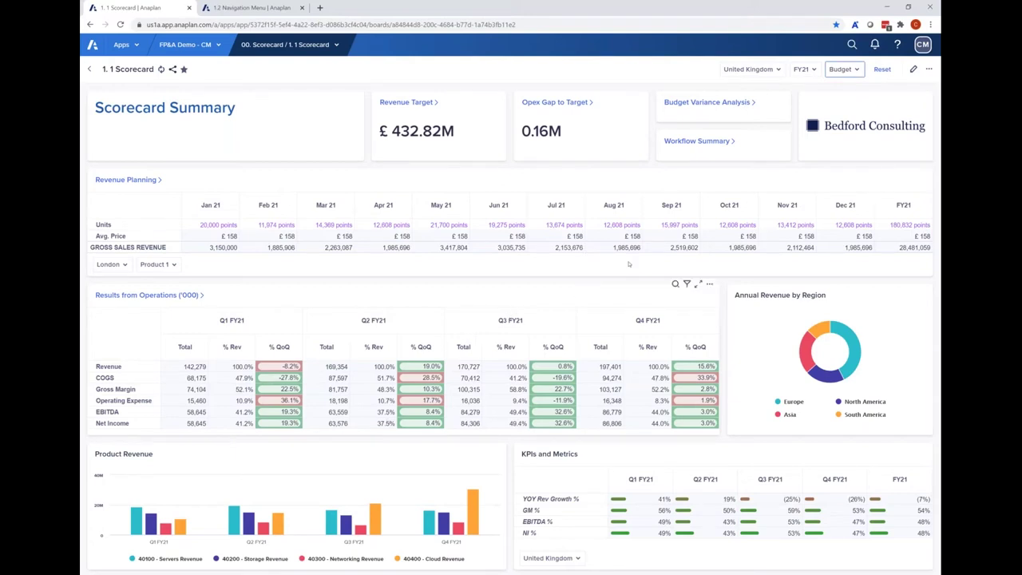
- Open the Scorecard board for editing, close the card library, and return to normal view
click(914, 70)
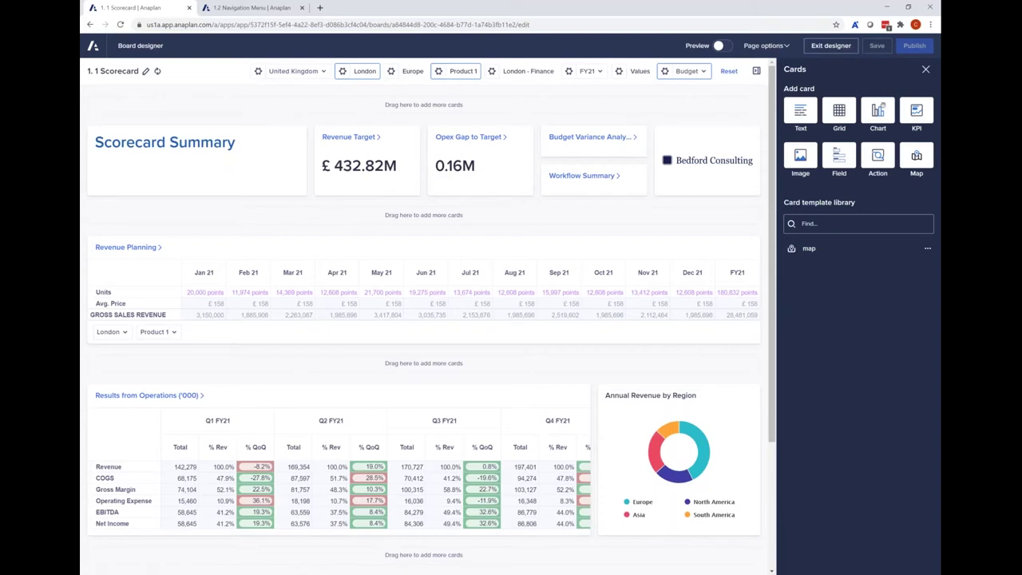
click(925, 69)
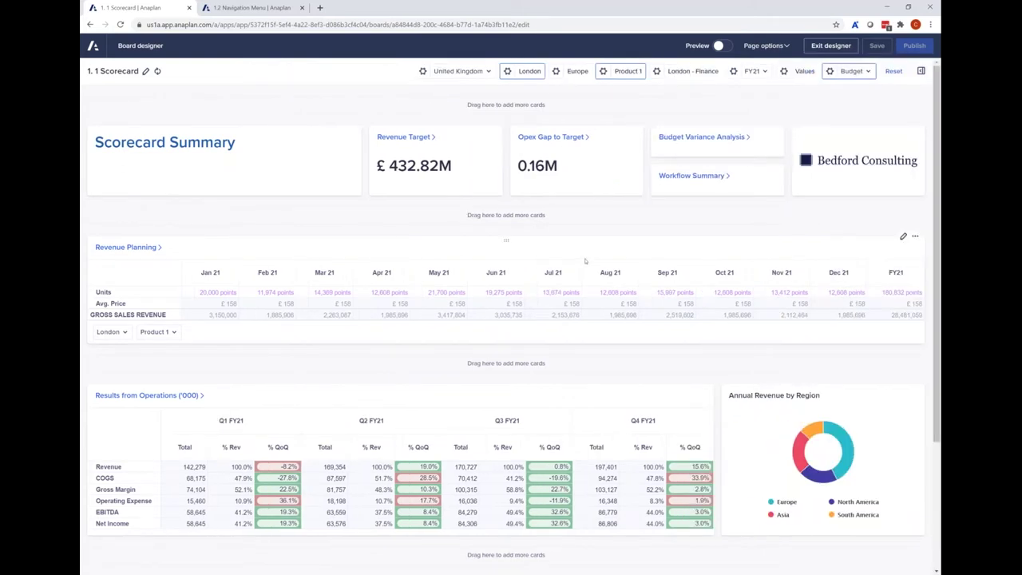
click(830, 45)
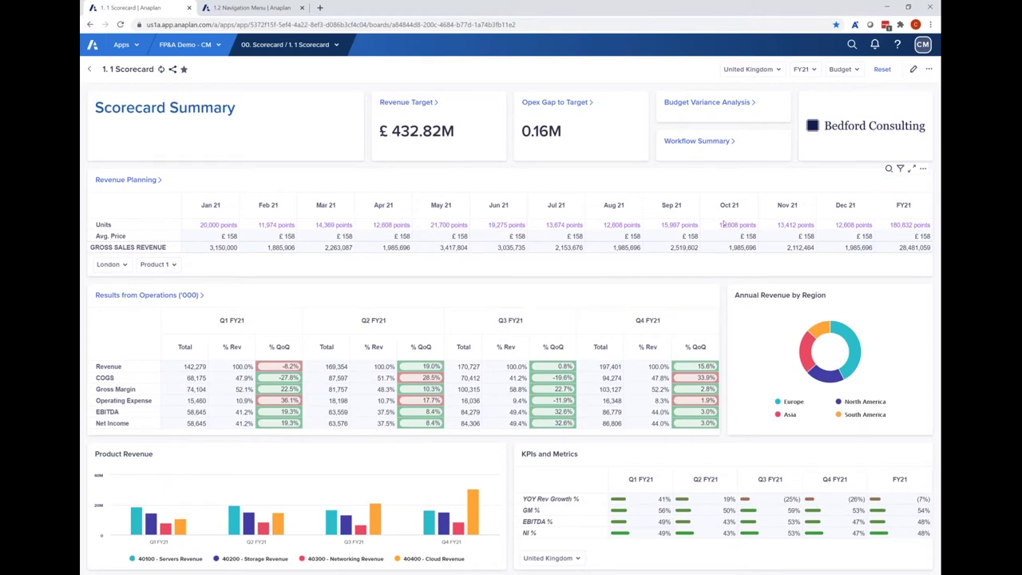
- Close the 1.2 Navigation Menu page and open the Scorecard's region list
key(ctrl+Tab)
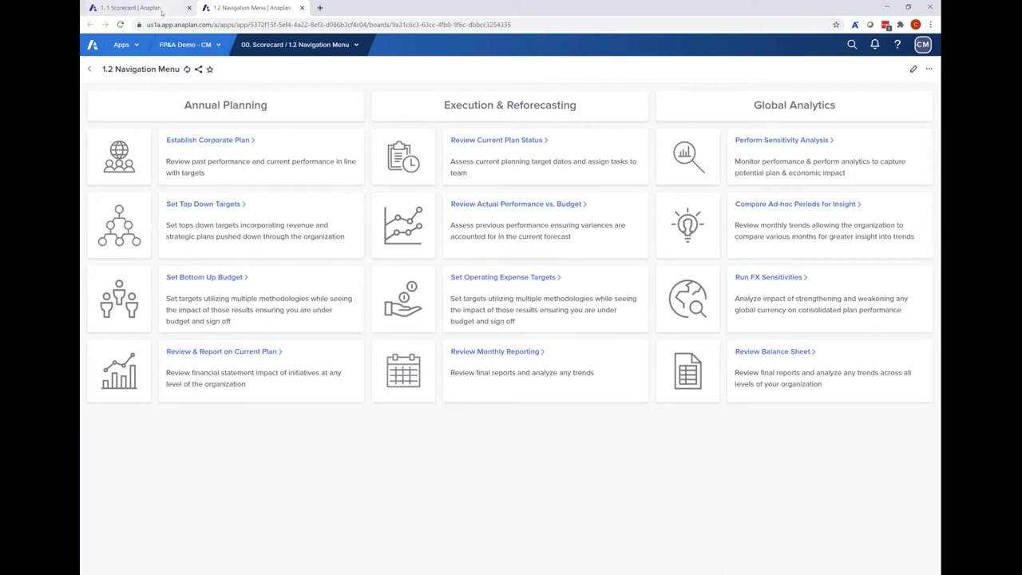
click(302, 7)
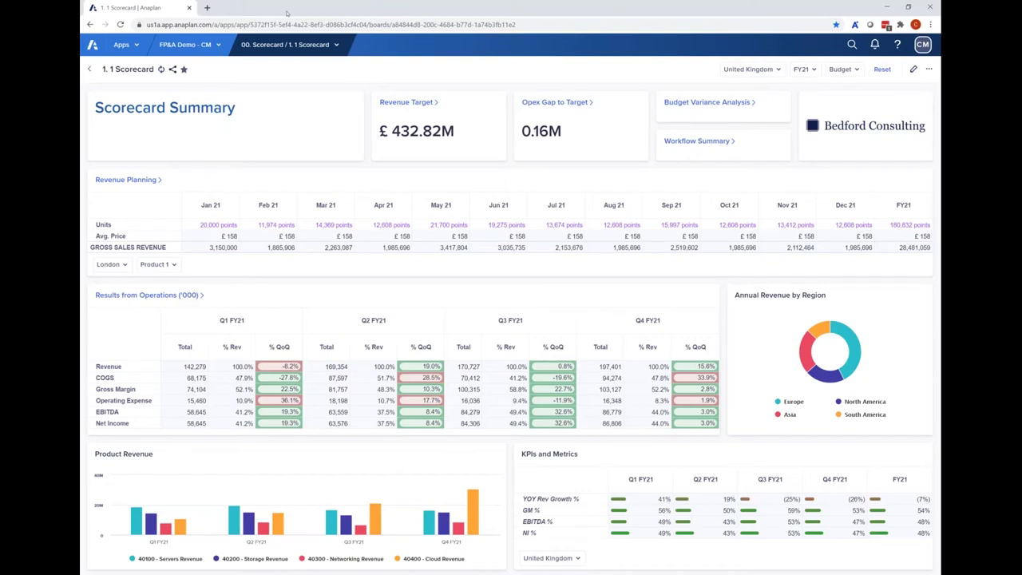
click(774, 69)
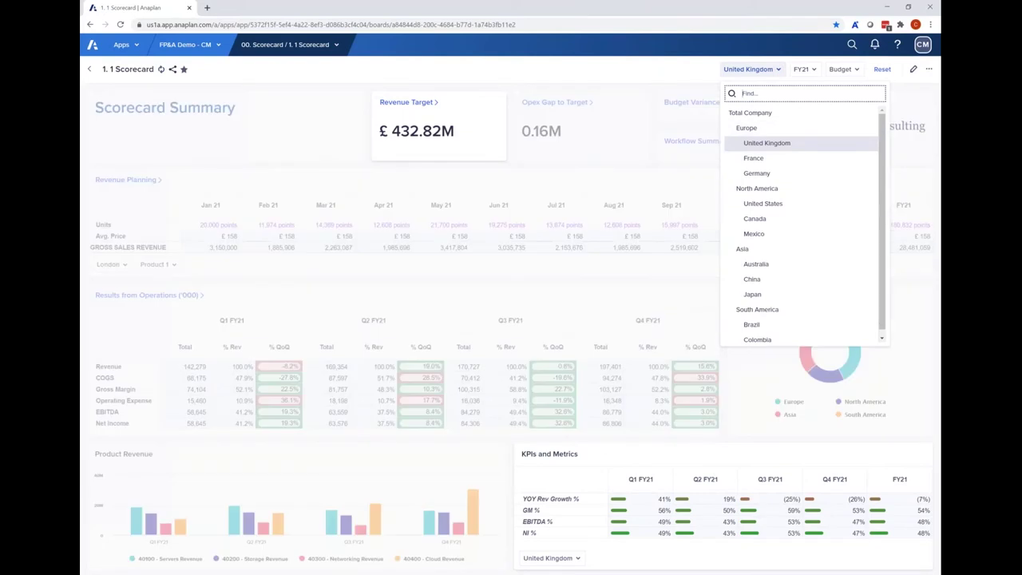
- Filter the Scorecard to Europe, then North America, then back to United Kingdom
click(746, 128)
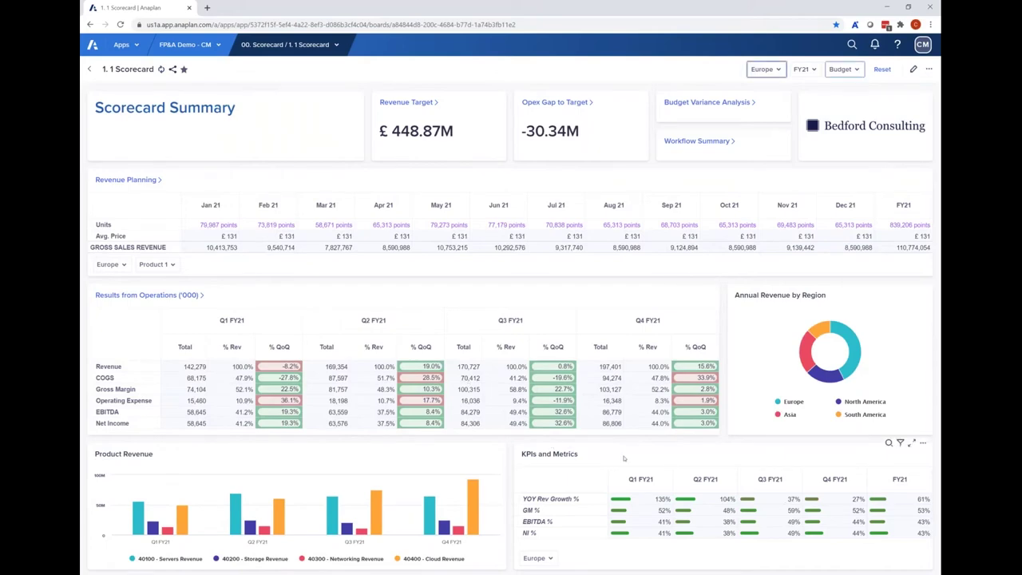
click(764, 69)
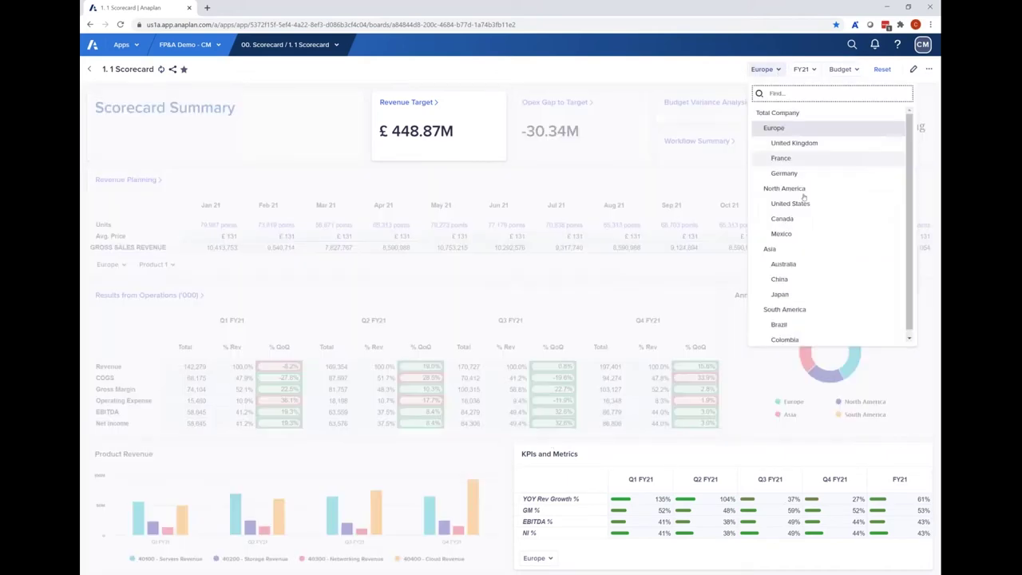
click(790, 188)
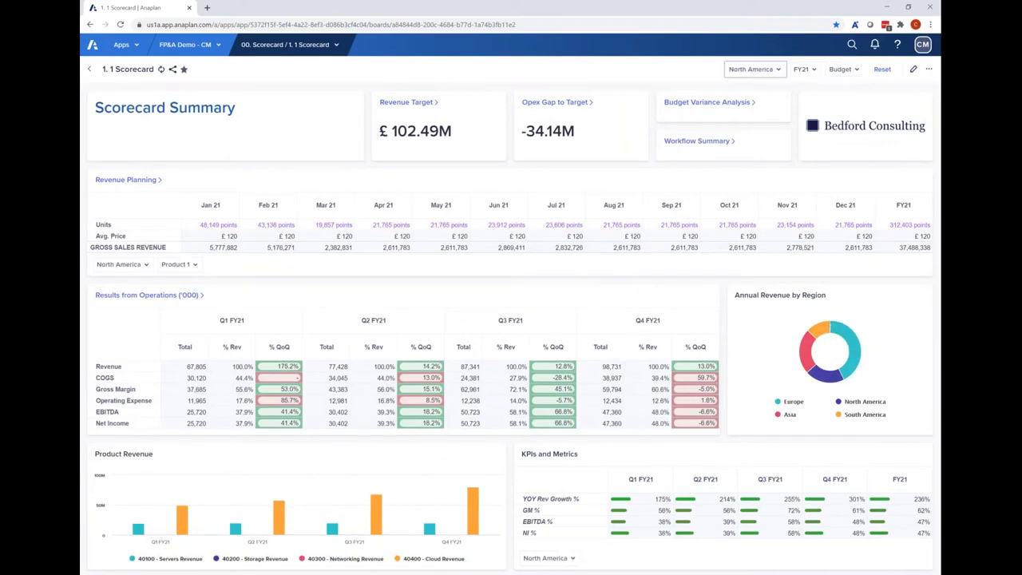
click(765, 73)
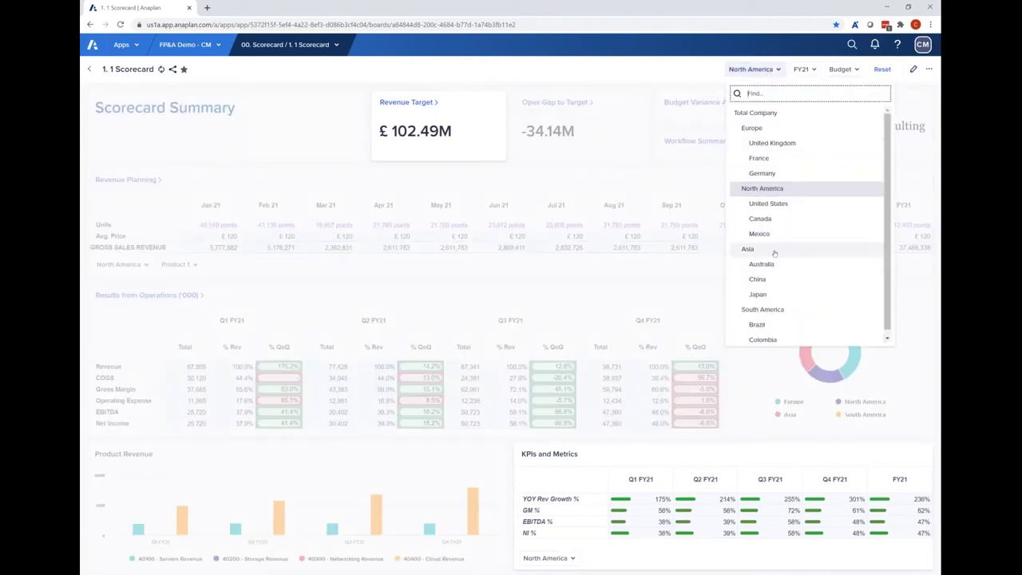
click(773, 143)
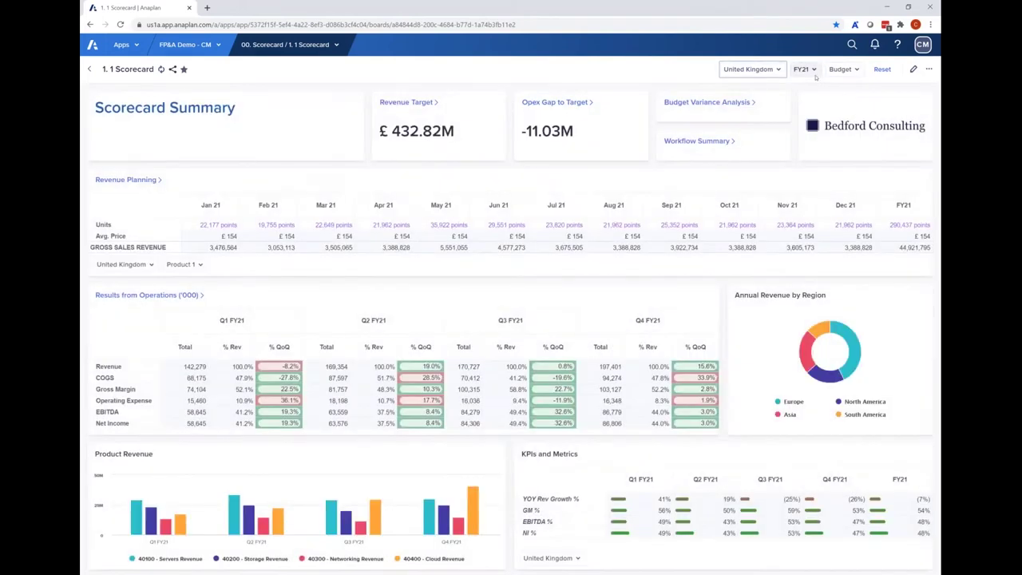
- Switch the Scorecard version to Actual and back to Budget, then open Revenue Planning's location choices
click(842, 70)
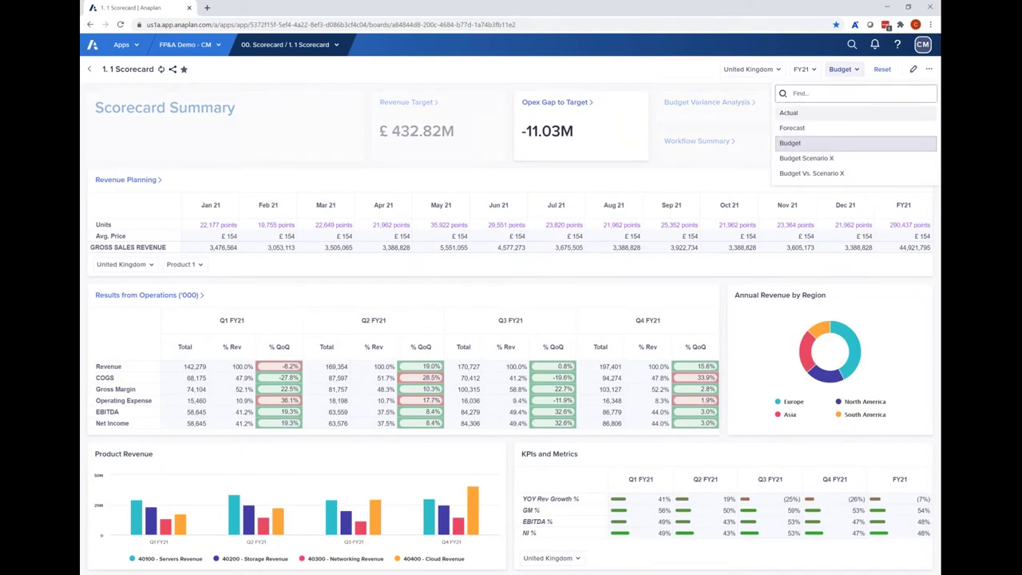
click(788, 113)
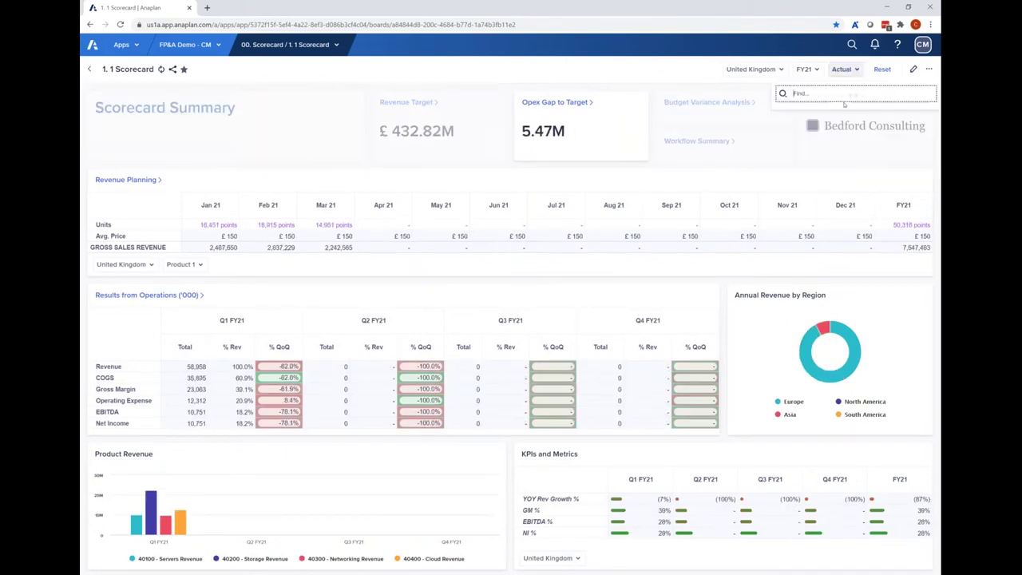
click(846, 69)
click(850, 107)
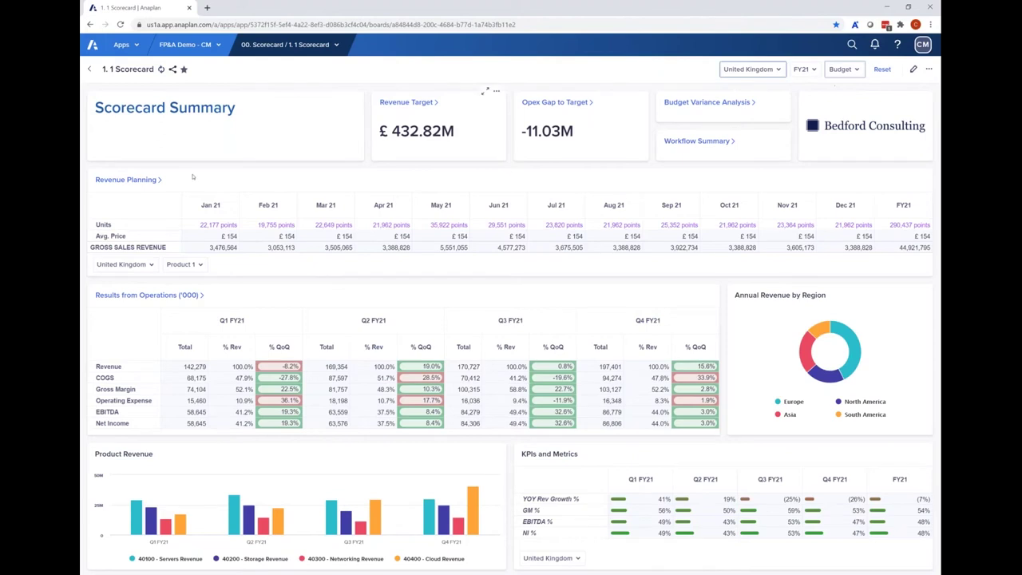
click(147, 267)
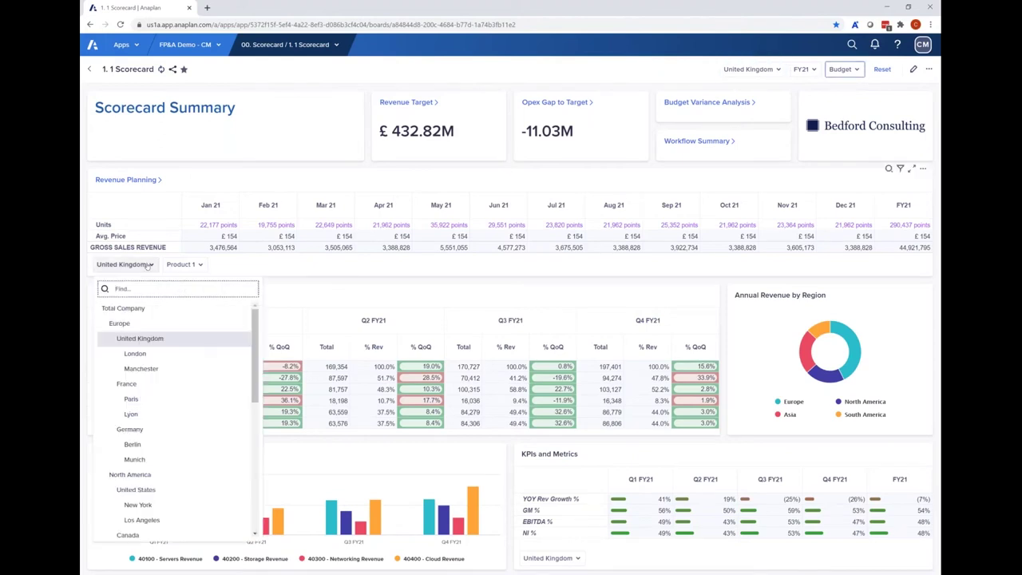
- Filter Revenue Planning to London with Product 1 and select London's Jan 21 Units cell
click(135, 354)
click(156, 264)
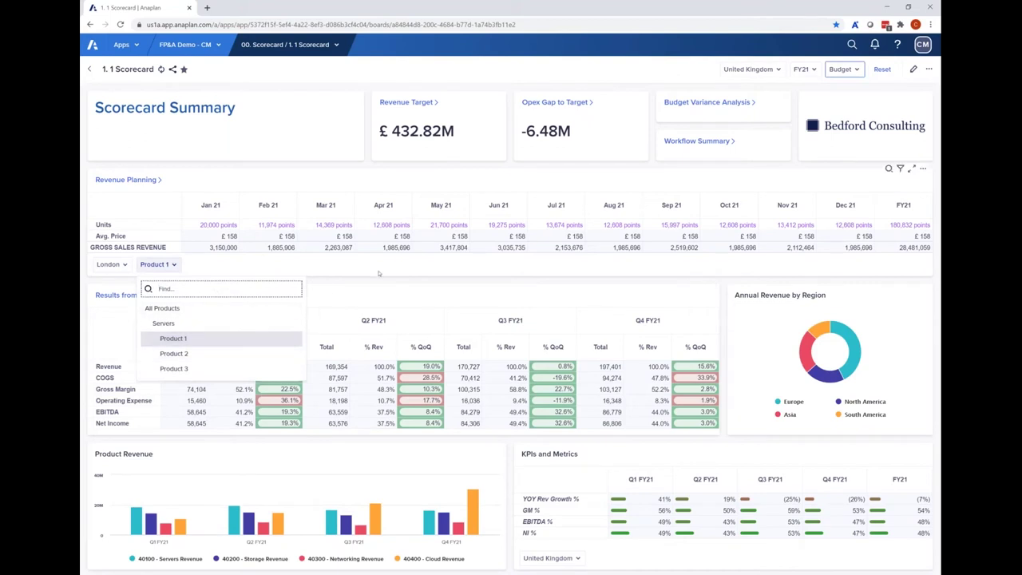
click(414, 290)
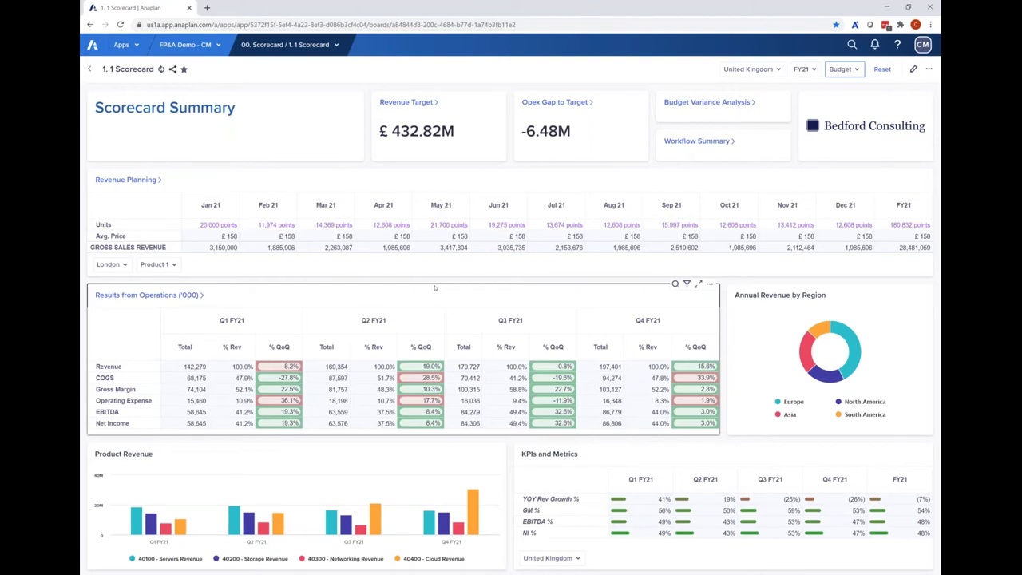
click(227, 227)
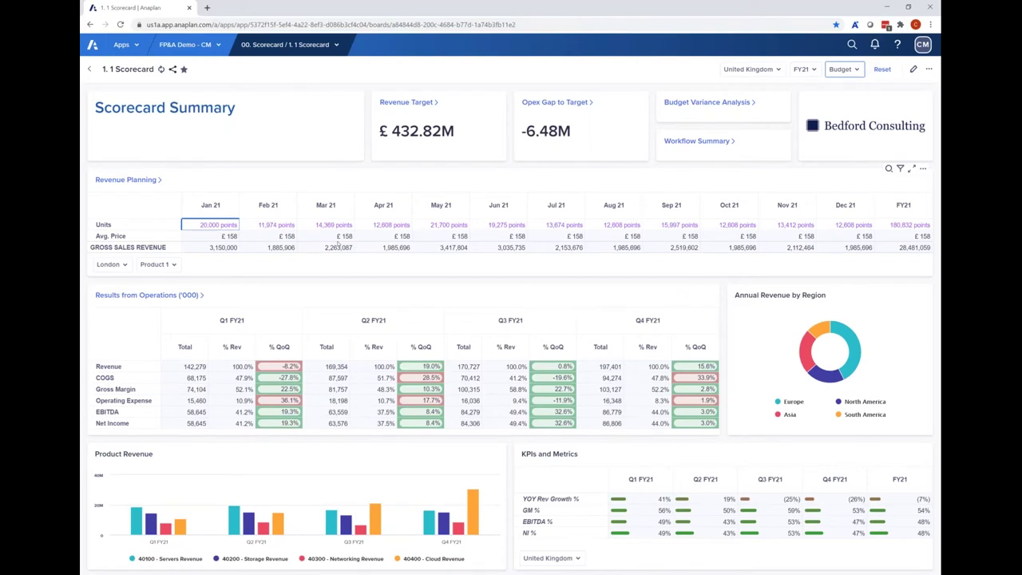
- Enter 3000000 as London's Jan 21 Units, then correct it to 11000
text(3000000)
key(Return)
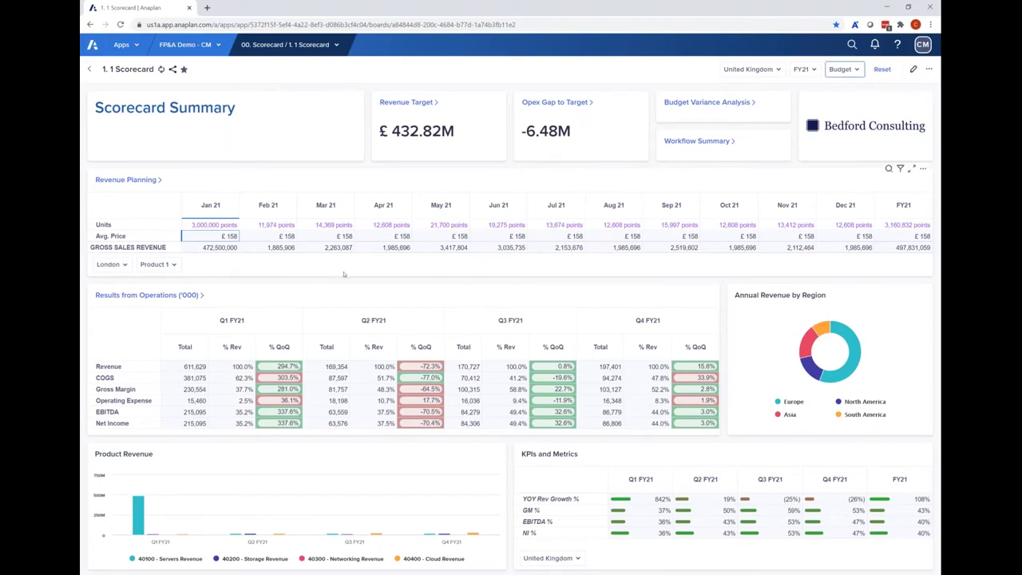
key(Up)
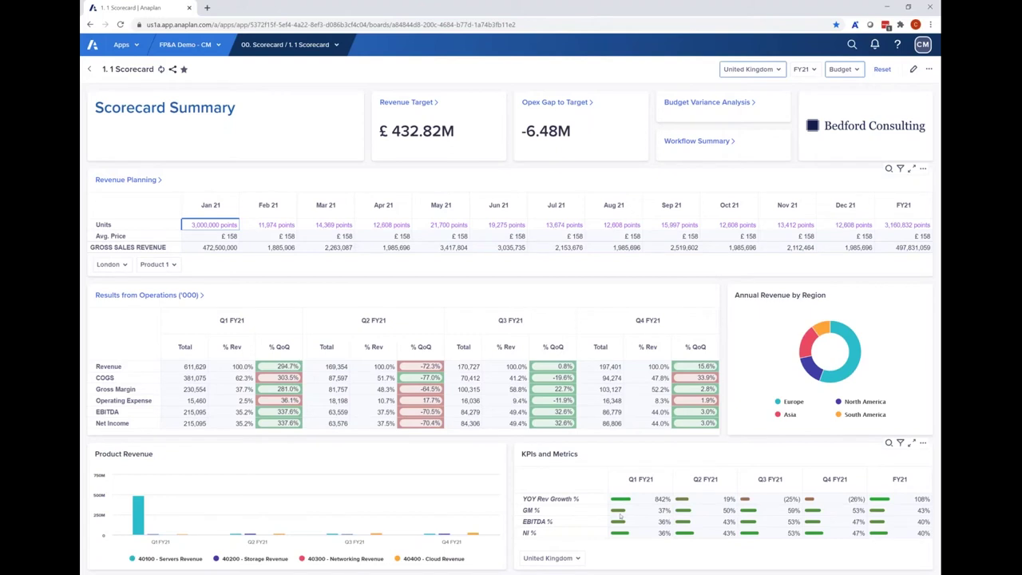
text(11000)
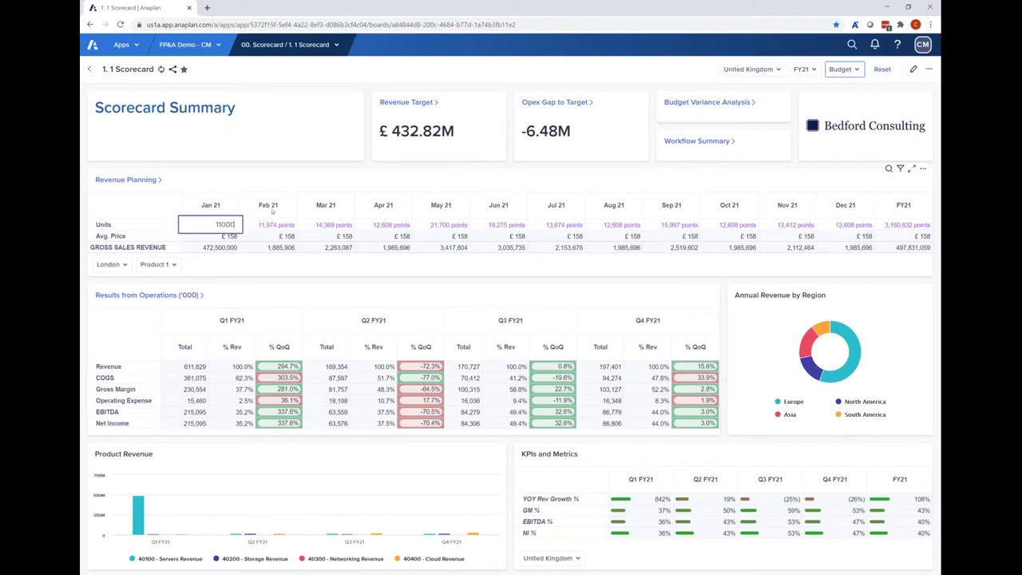
key(Return)
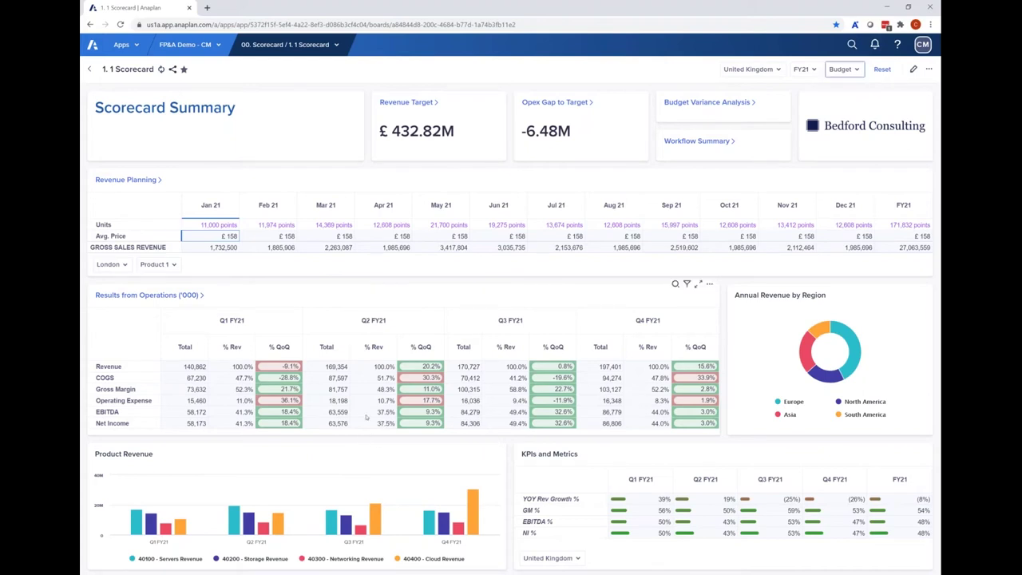
click(206, 228)
right_click(206, 228)
mouse_move(244, 267)
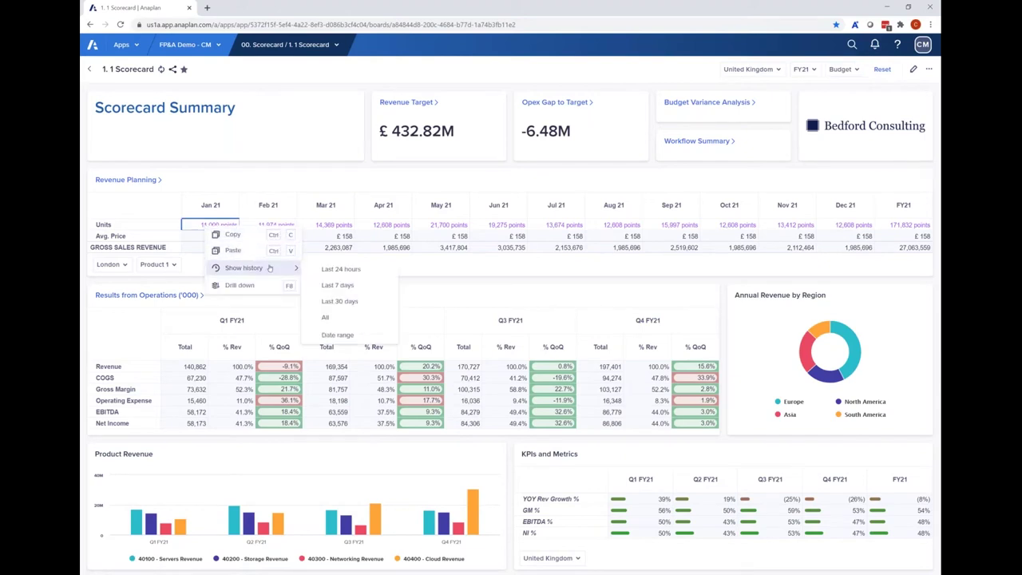
click(340, 270)
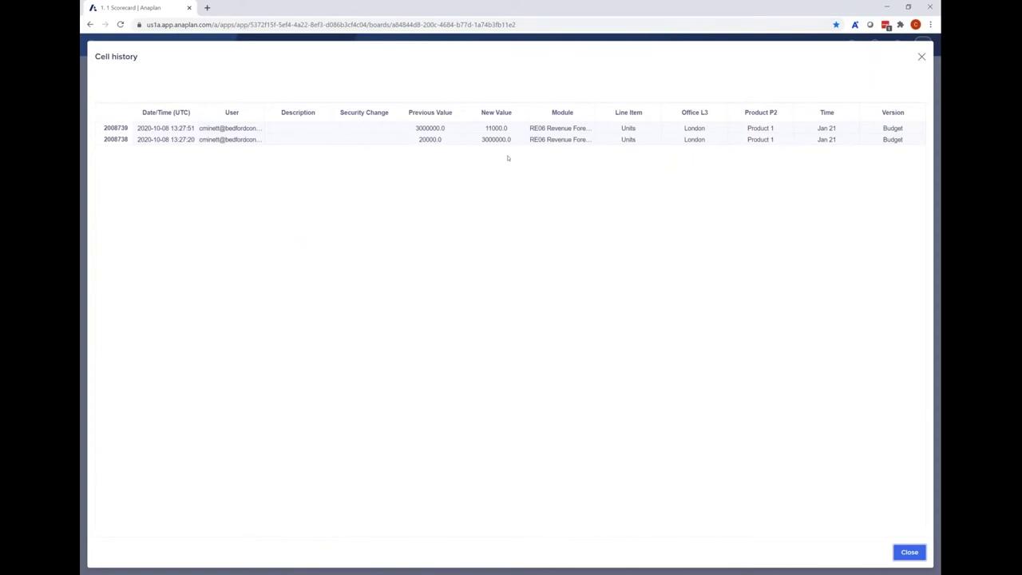
click(435, 140)
key(Right)
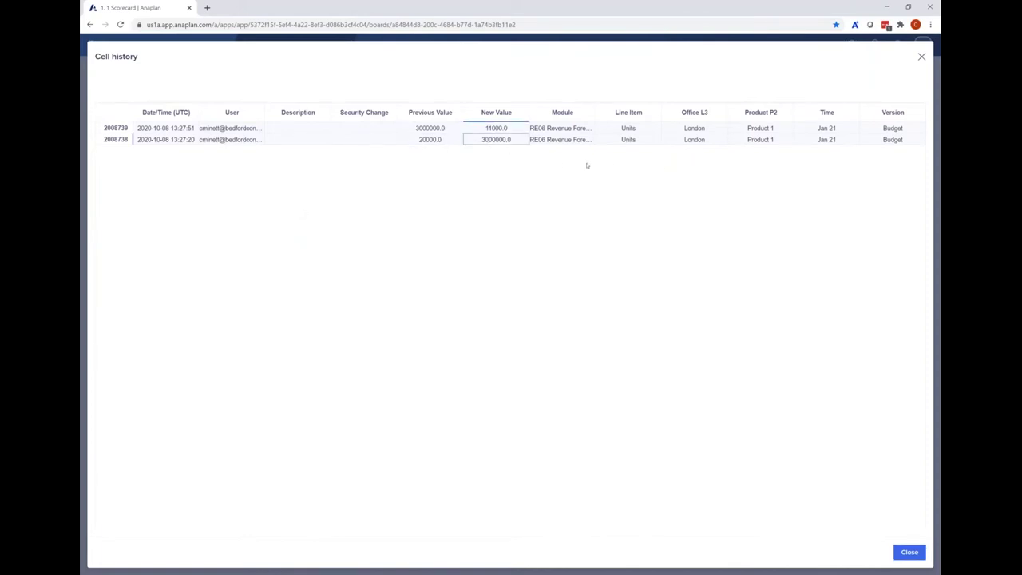
click(921, 57)
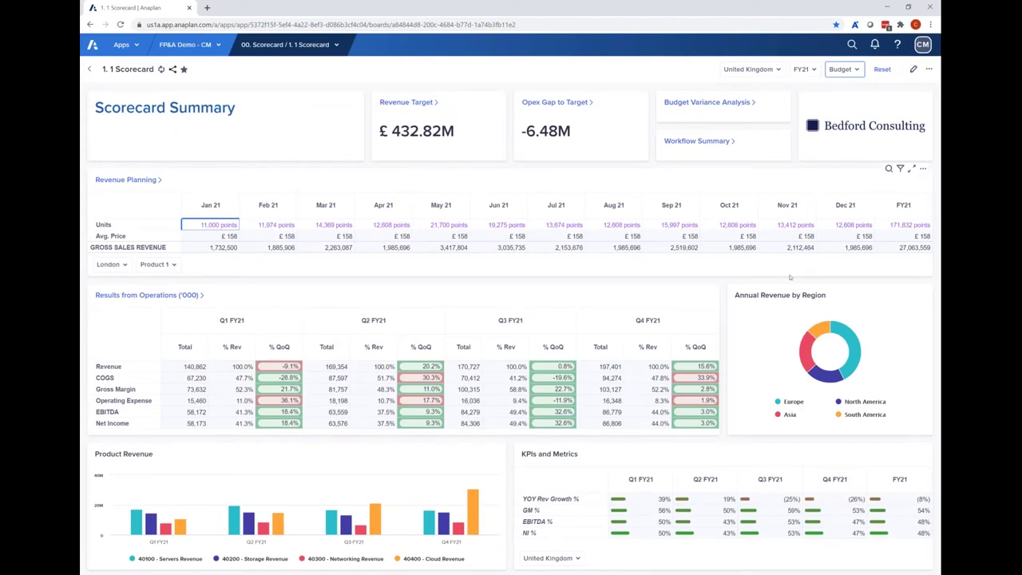
- Follow the Revenue Target link to the 1.1 Top Down Revenue board
click(302, 302)
click(411, 103)
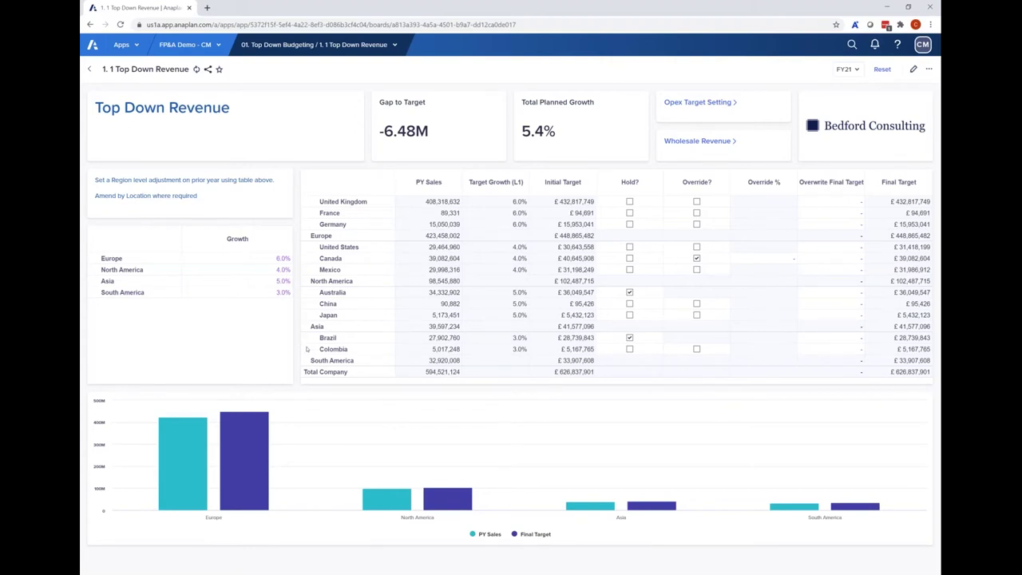
- Change Europe's regional growth from 6.0% to 5.0%
click(138, 258)
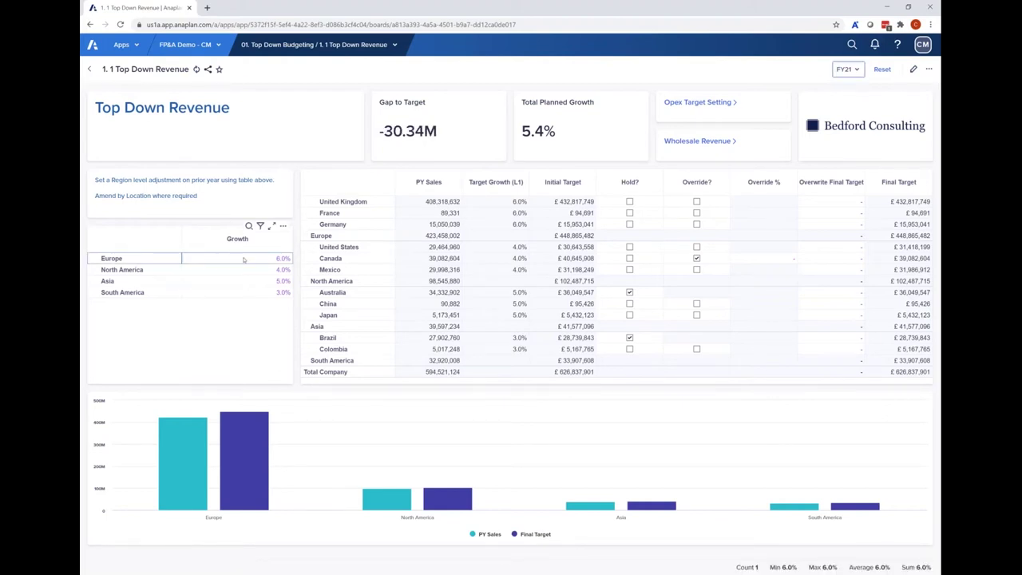
key(Down)
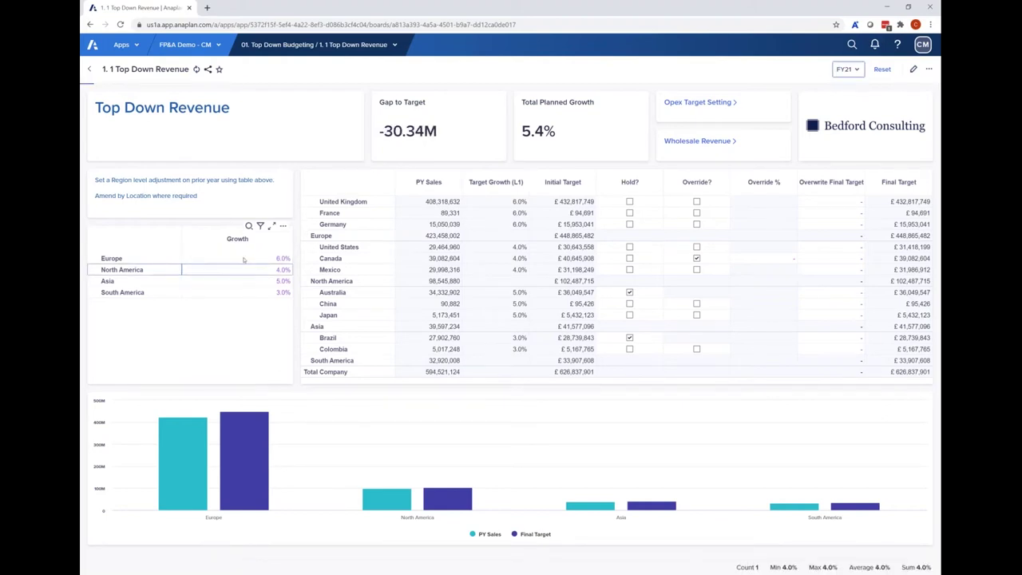
click(261, 262)
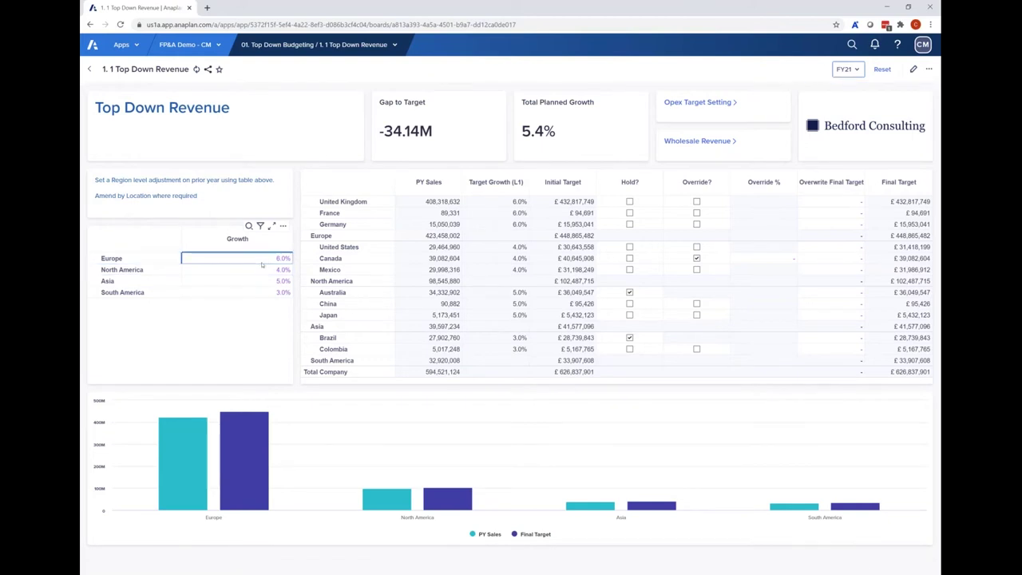
text(5)
key(Return)
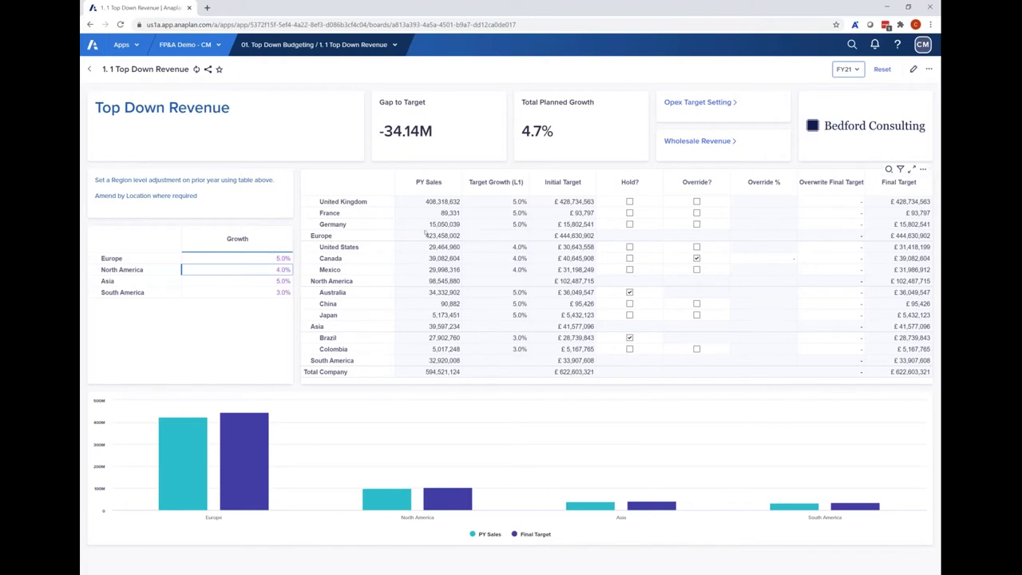
- Check totals of European PY Sales, target growth and Initial Target, then tick France's Override? box
drag(512, 215, 512, 225)
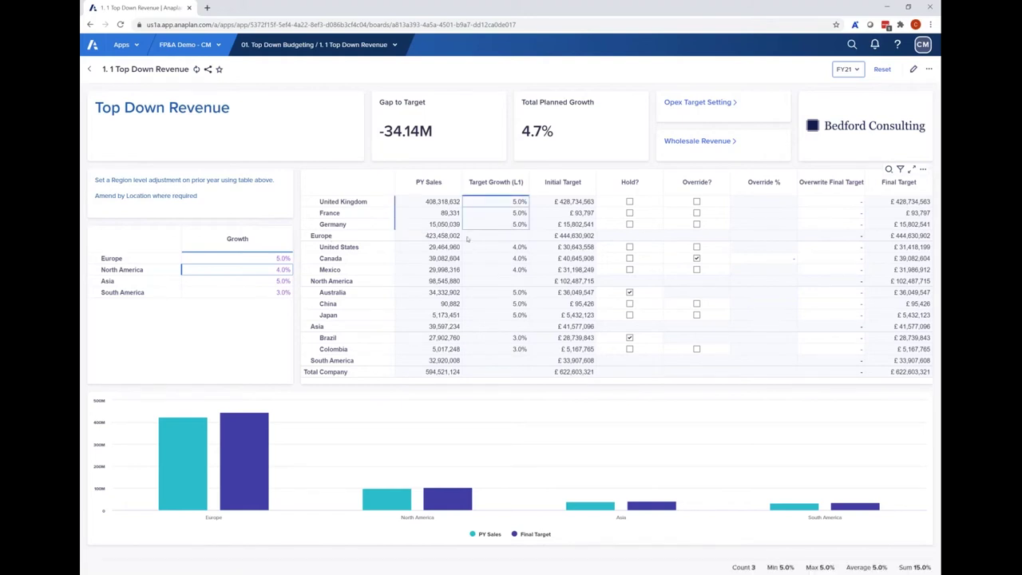
drag(437, 204, 438, 235)
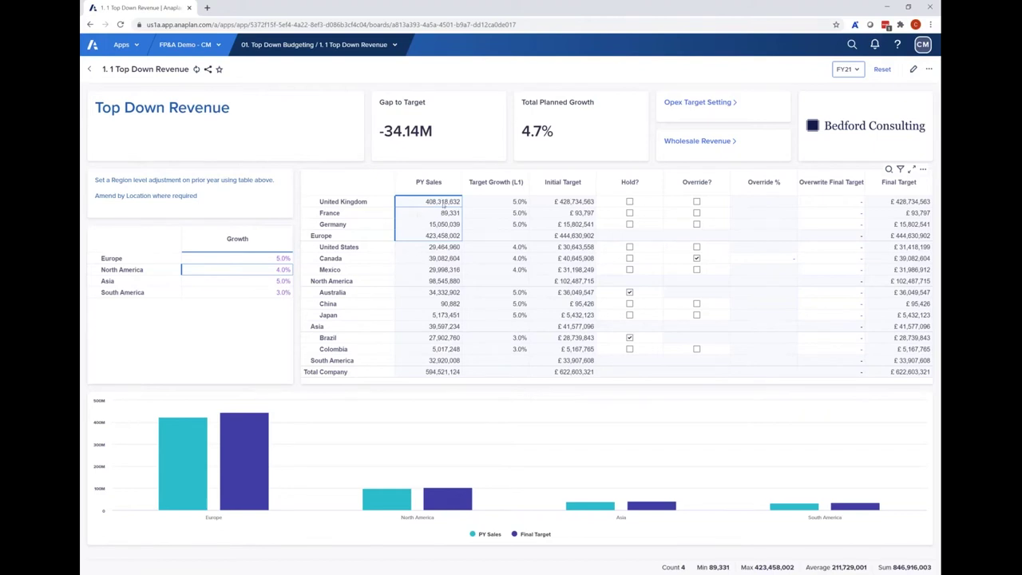
drag(507, 211, 507, 224)
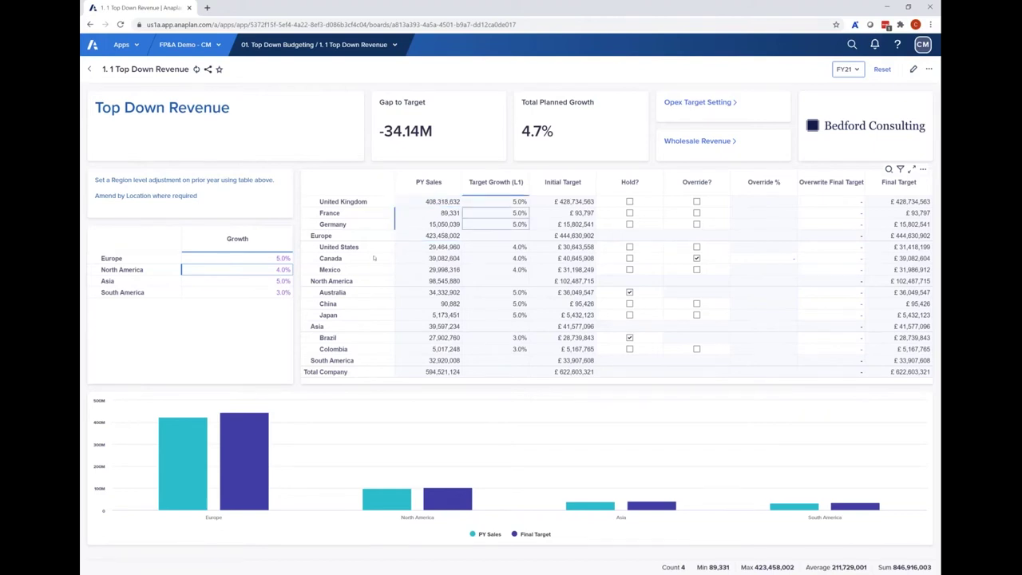
drag(567, 203, 565, 235)
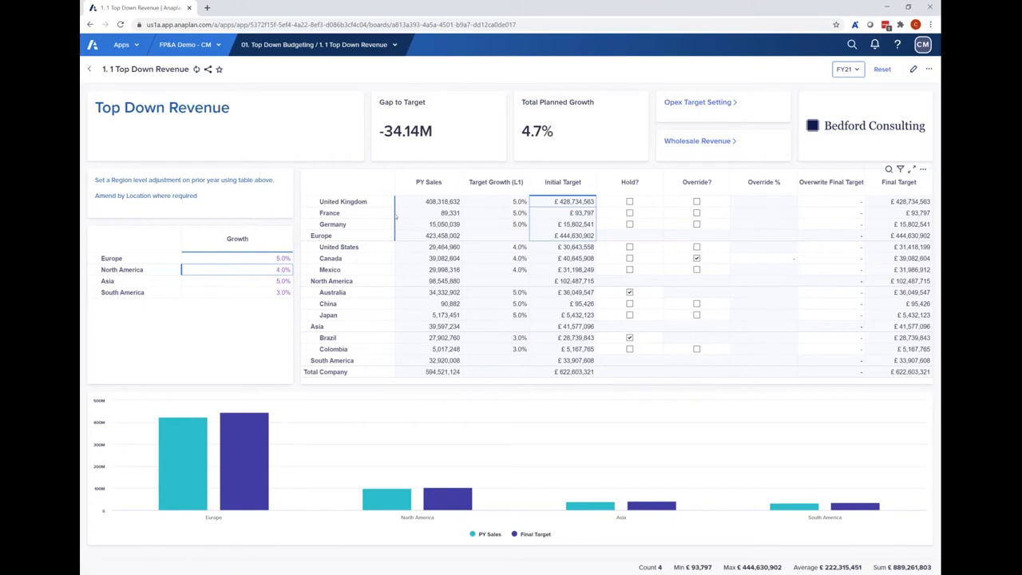
click(697, 216)
key(space)
- Overwrite France's Final Target to 100000 and check the UK, France and Germany Final Target total
click(850, 216)
text(100000)
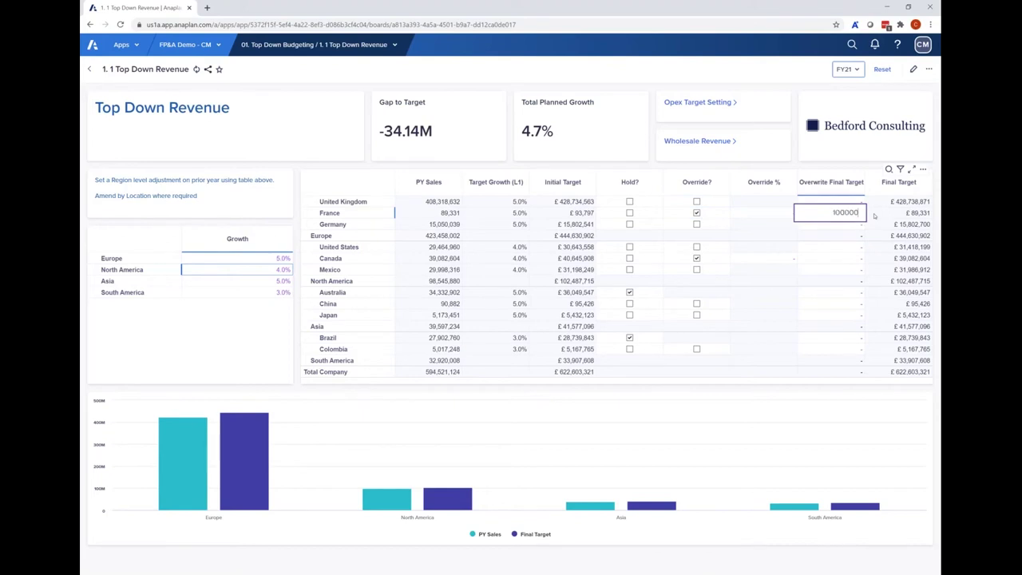
key(Return)
click(907, 214)
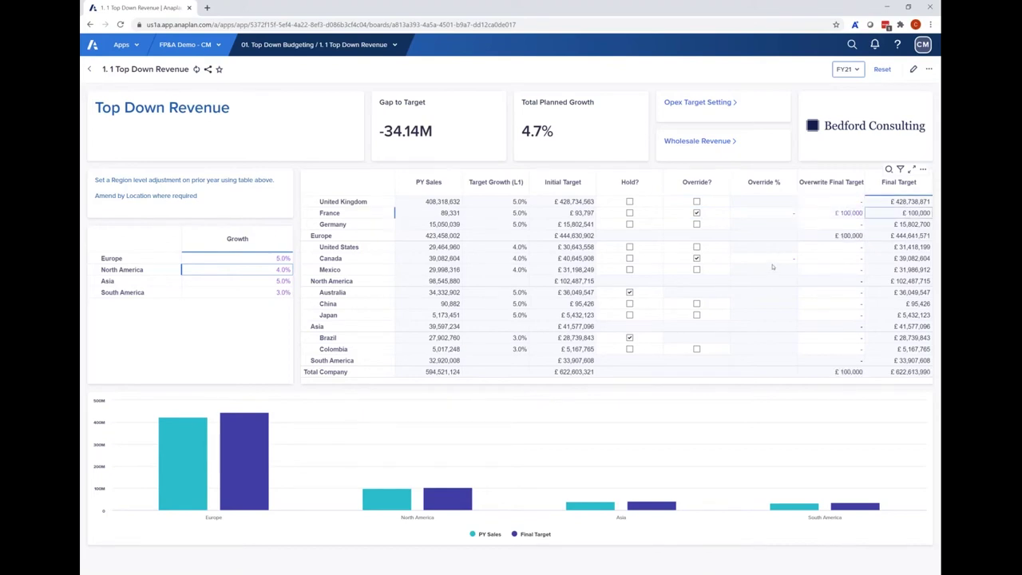
drag(905, 202, 906, 224)
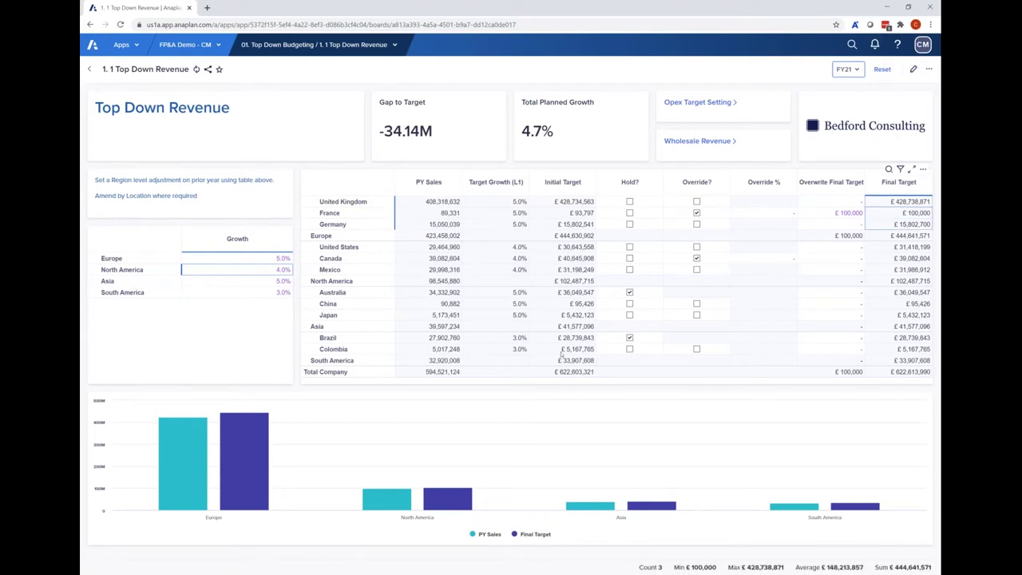
click(339, 202)
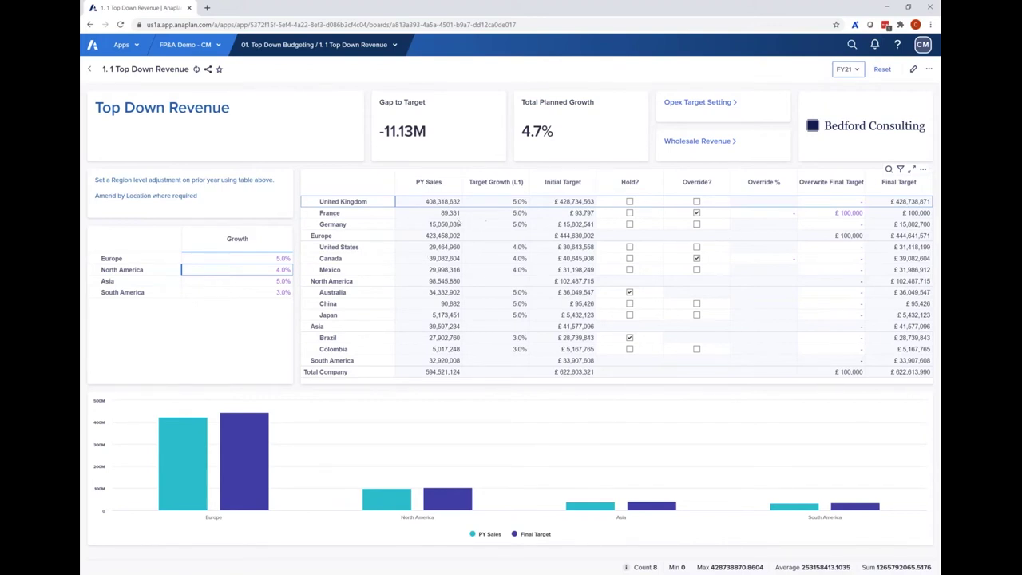
- Go to the 1.2 OPEX Target Setting board and select the 60000 - G&A row
click(697, 103)
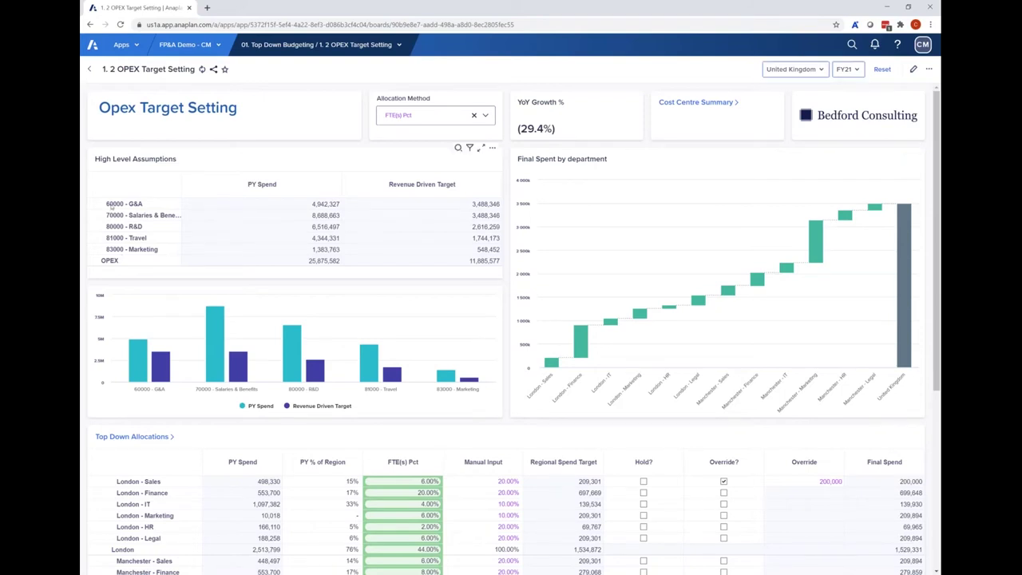
click(114, 205)
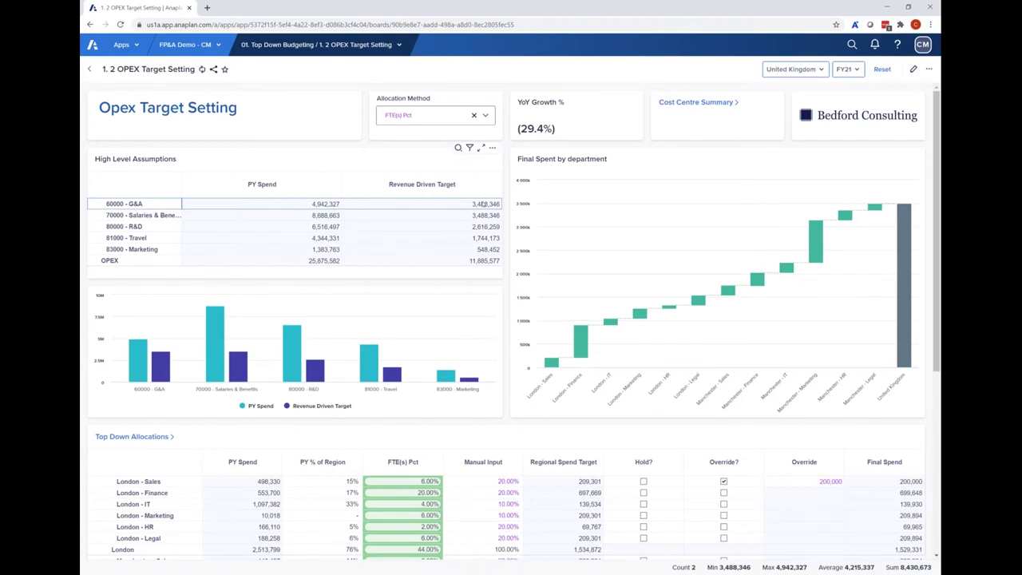
- Open the Allocation Method list to show PY % of Region, FTE(s) Pct and Manual Input
click(455, 116)
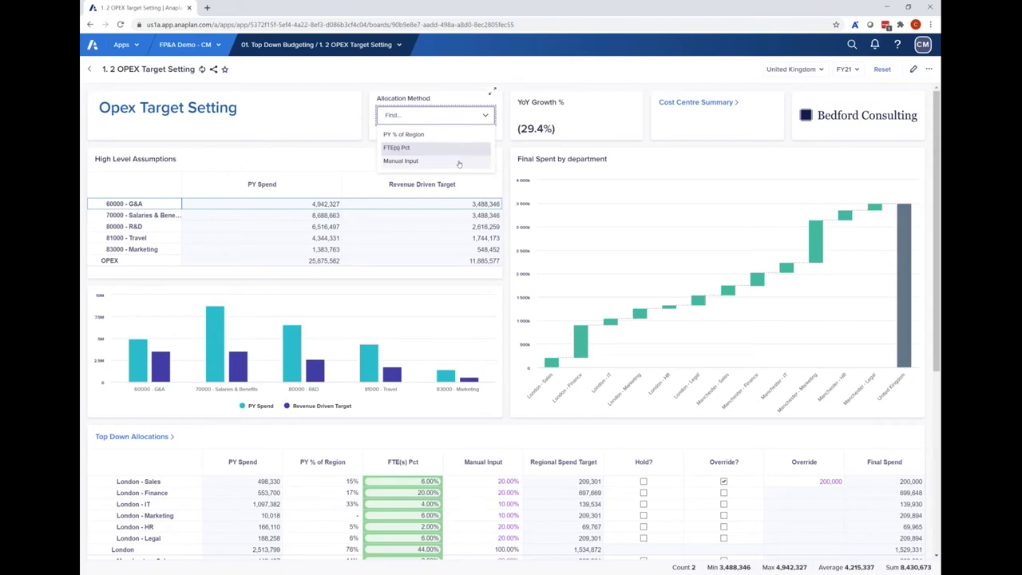
- Try the PY % of Region, FTE(s) Pct and Manual Input allocation methods in turn
click(419, 135)
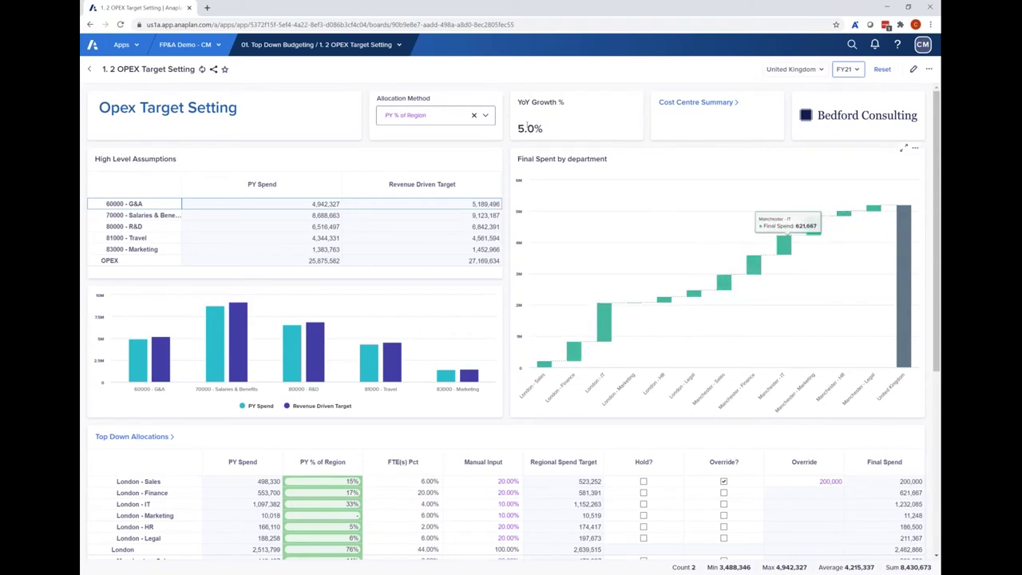
click(435, 115)
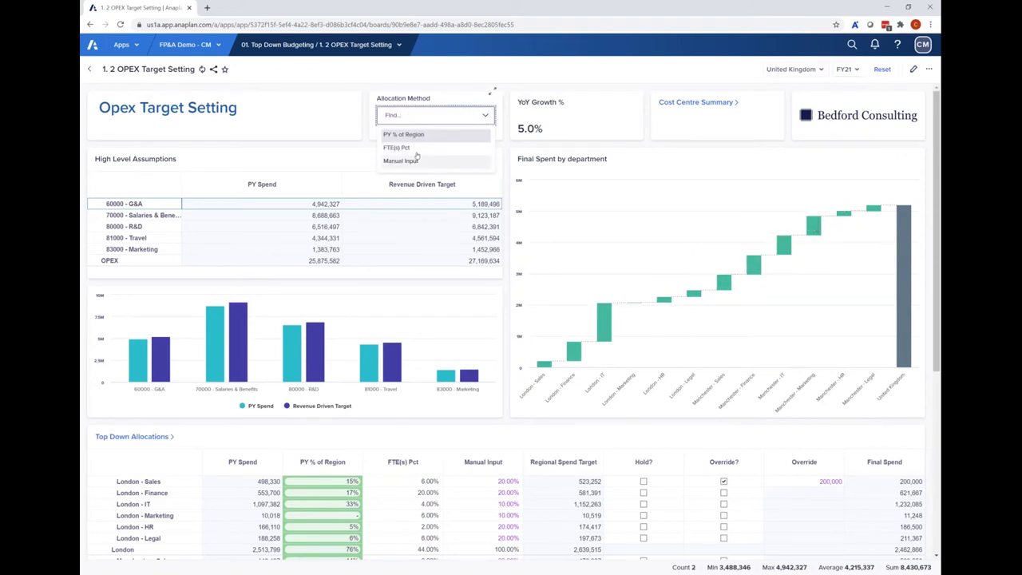
click(403, 144)
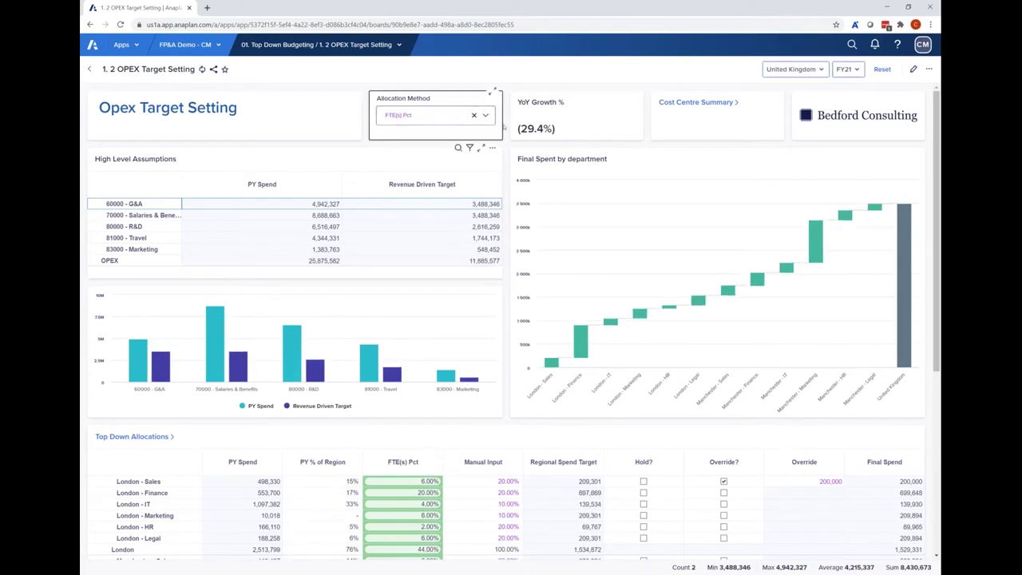
click(483, 115)
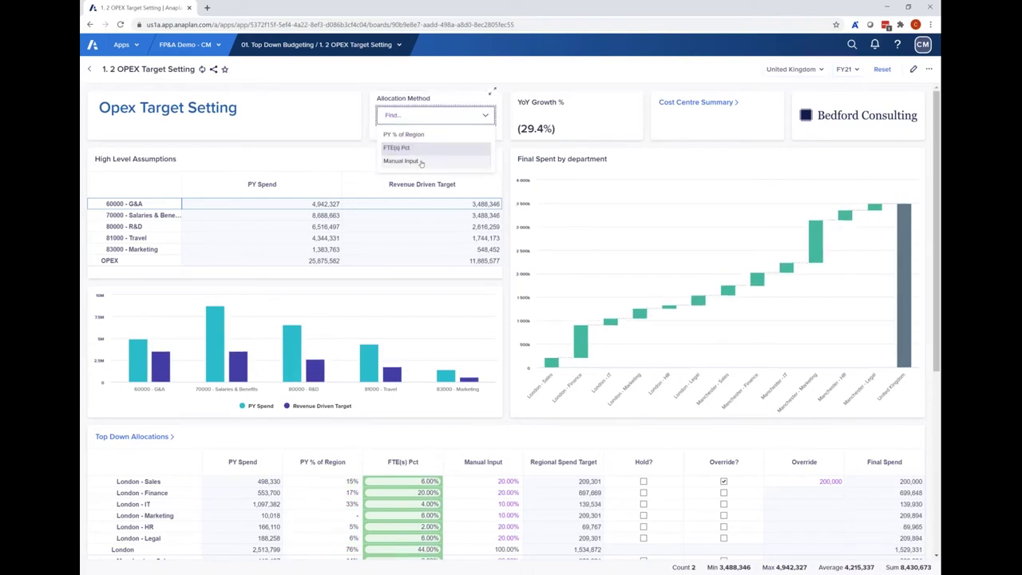
click(415, 159)
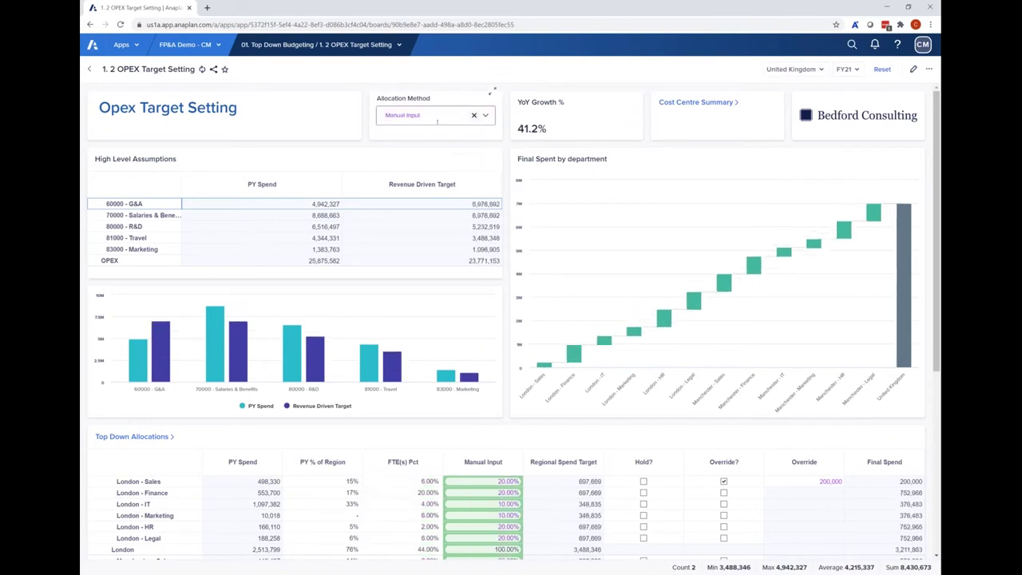
click(481, 116)
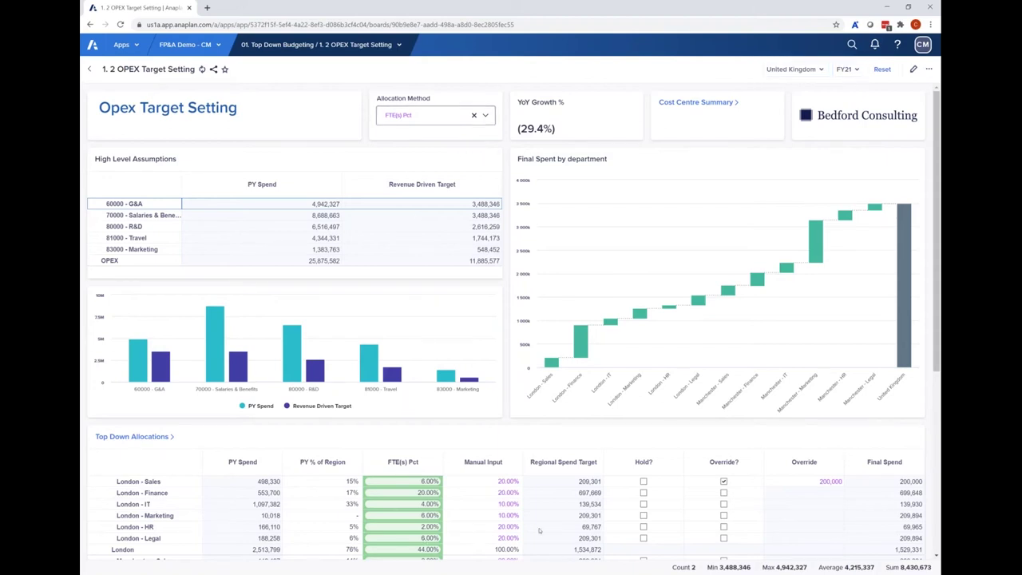
scroll(732, 402, down, 2)
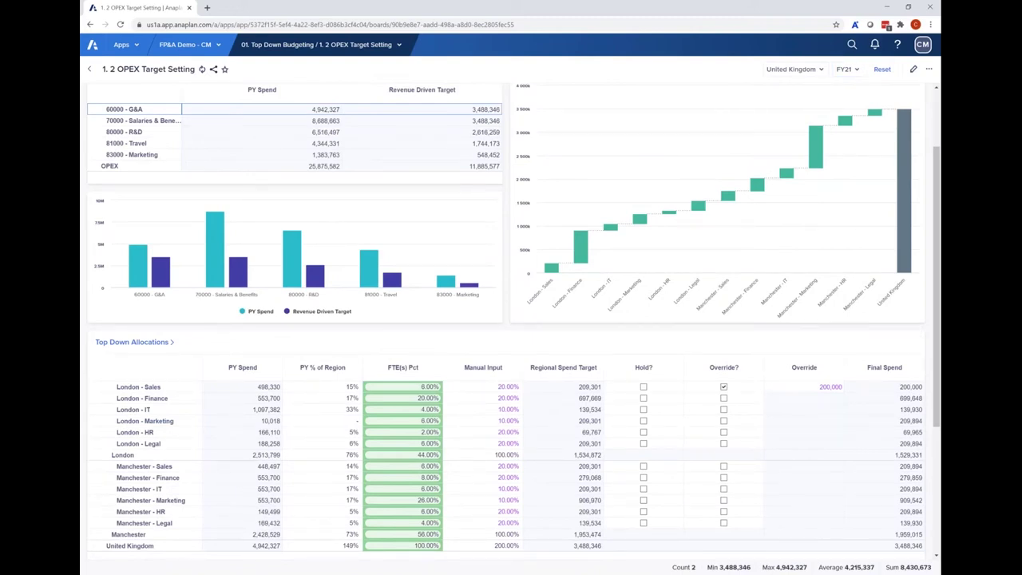
scroll(337, 414, up, 2)
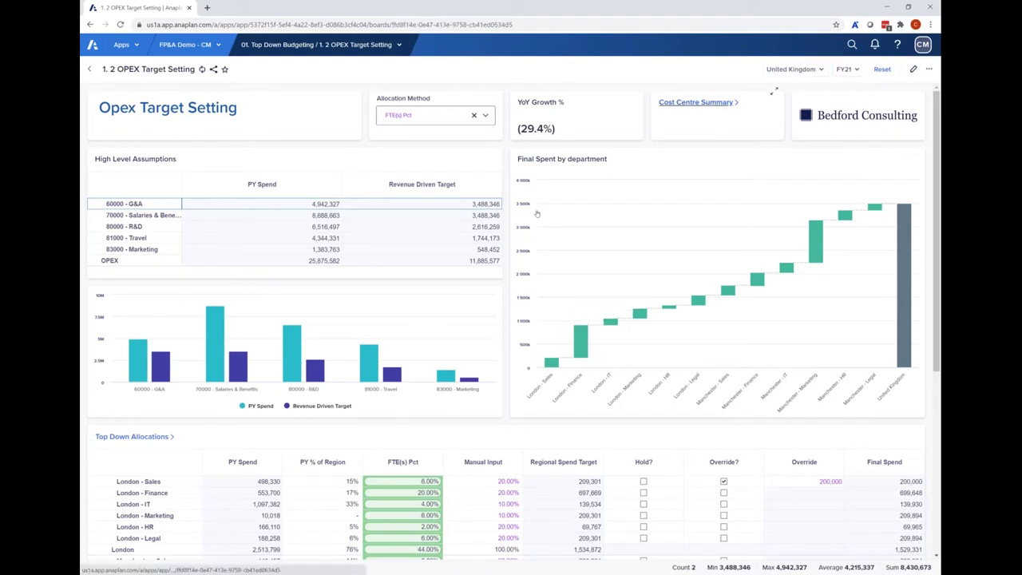
- Filter the Cost Centre Summary board to London - Finance
click(695, 103)
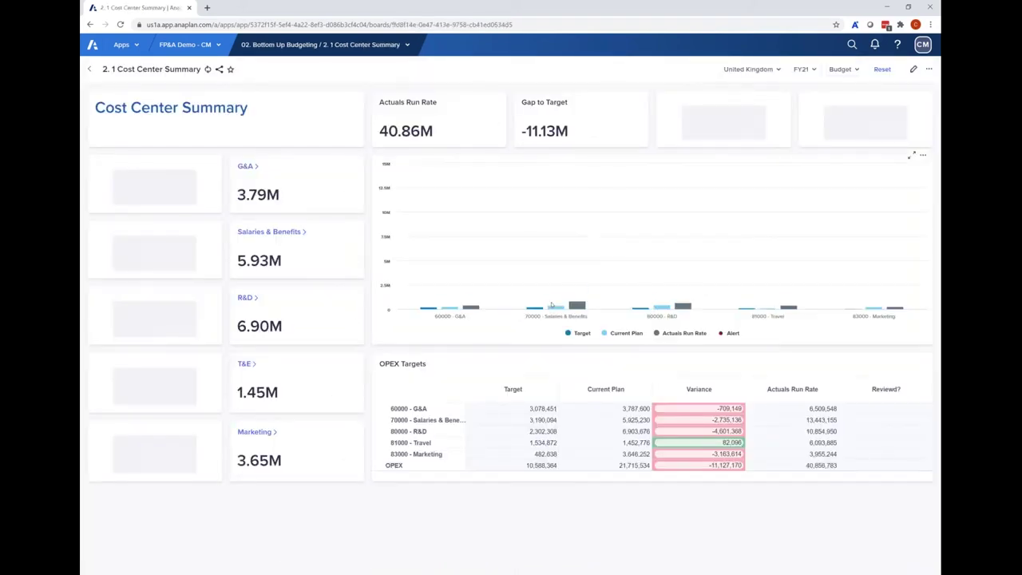
click(748, 69)
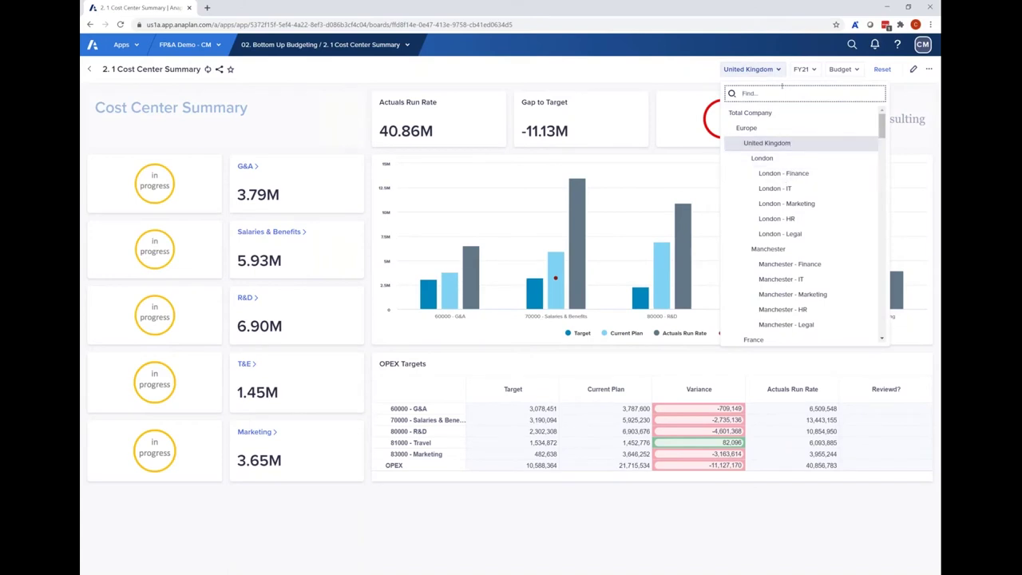
click(784, 173)
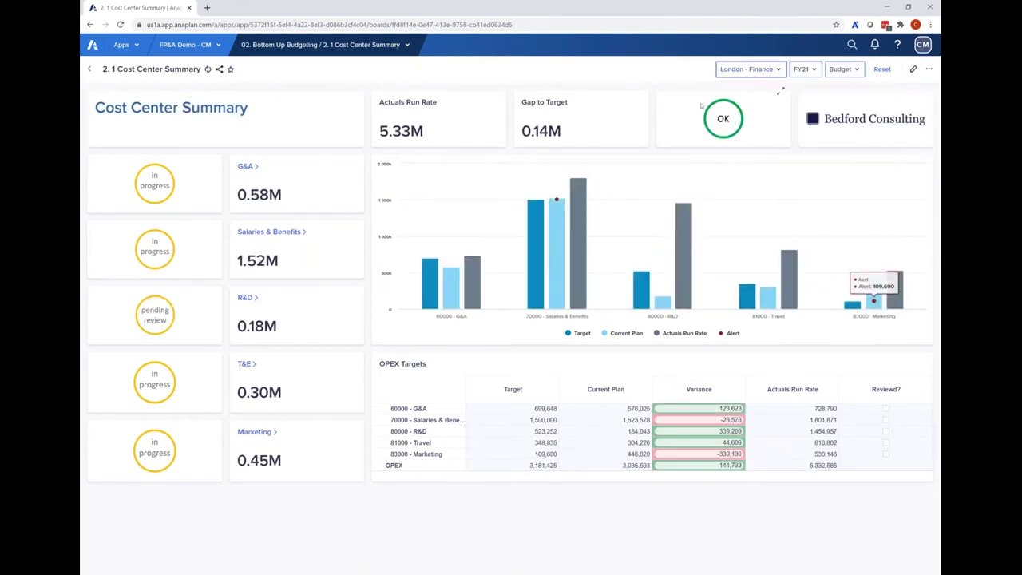
- Check the OPEX Targets Target and Current Plan totals, then go to the R&D planning board
drag(535, 408, 533, 470)
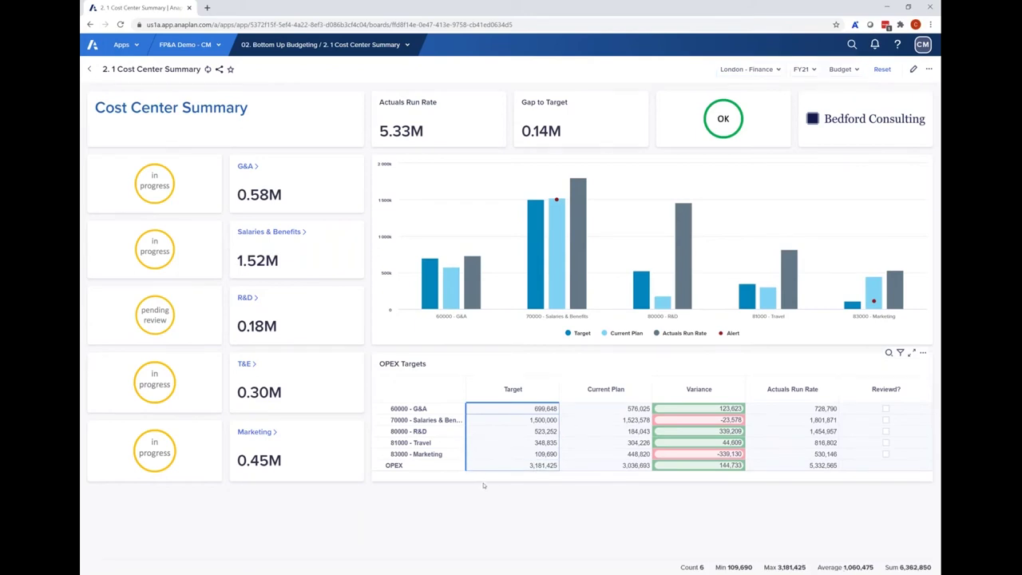
drag(613, 407, 624, 464)
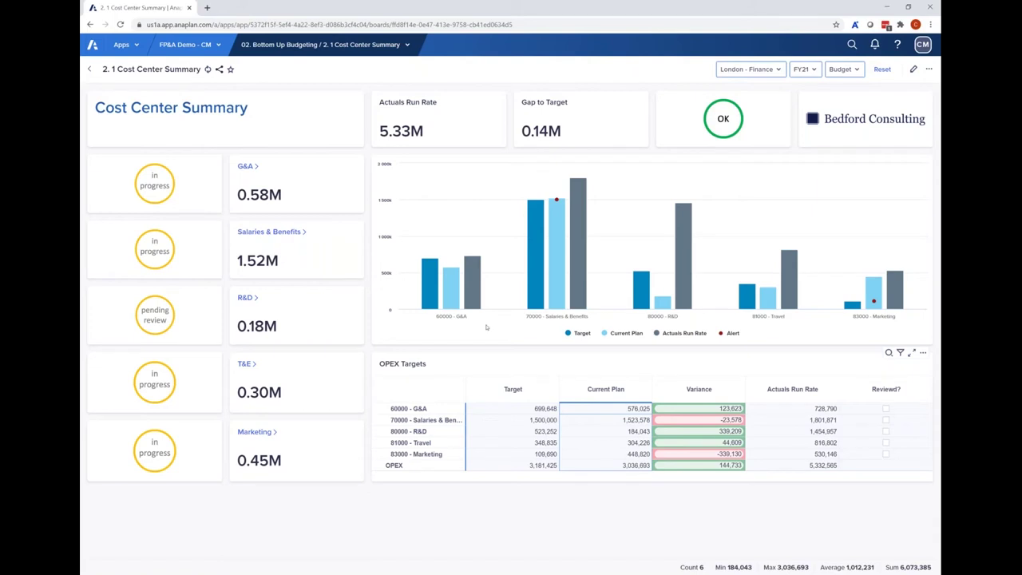
click(245, 297)
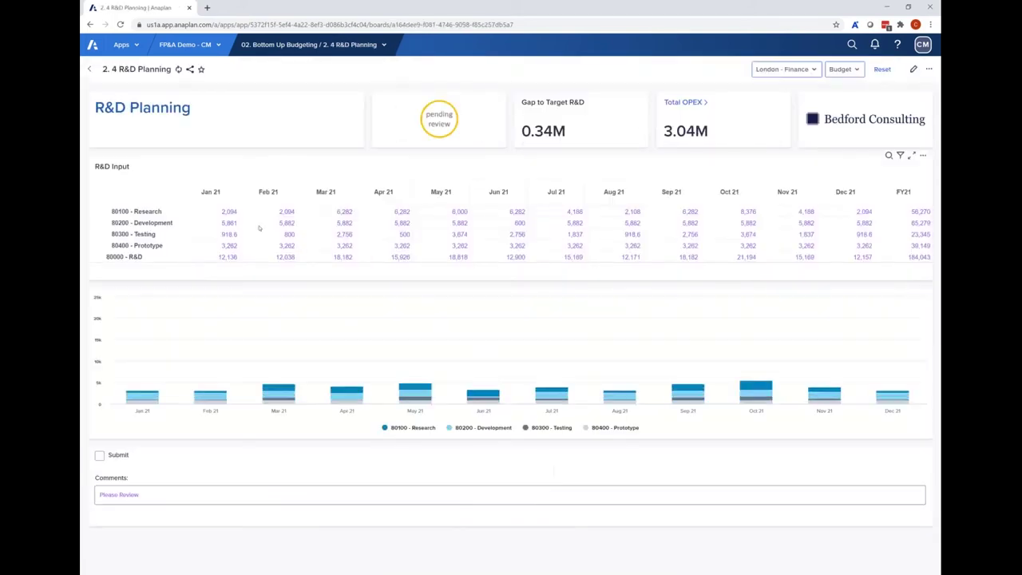
- Enter 3000 in the Jan 21 Research cell of the R&D Input grid
drag(215, 211, 794, 245)
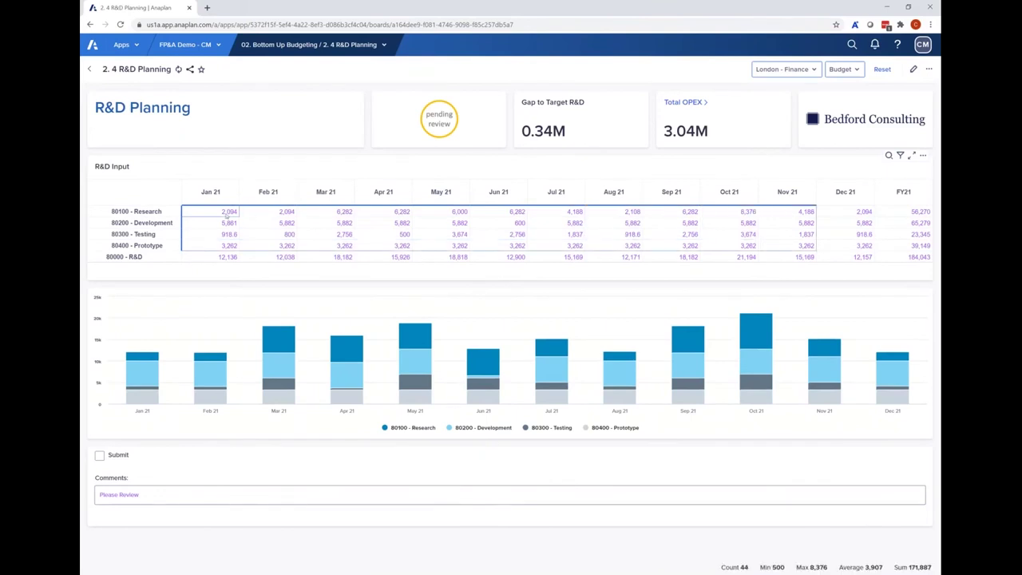
click(784, 69)
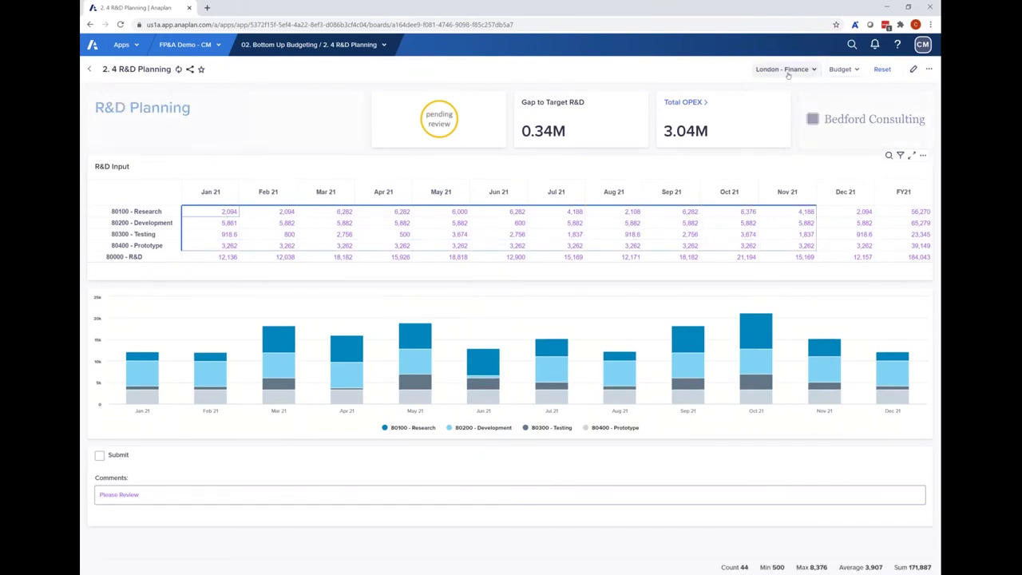
click(736, 83)
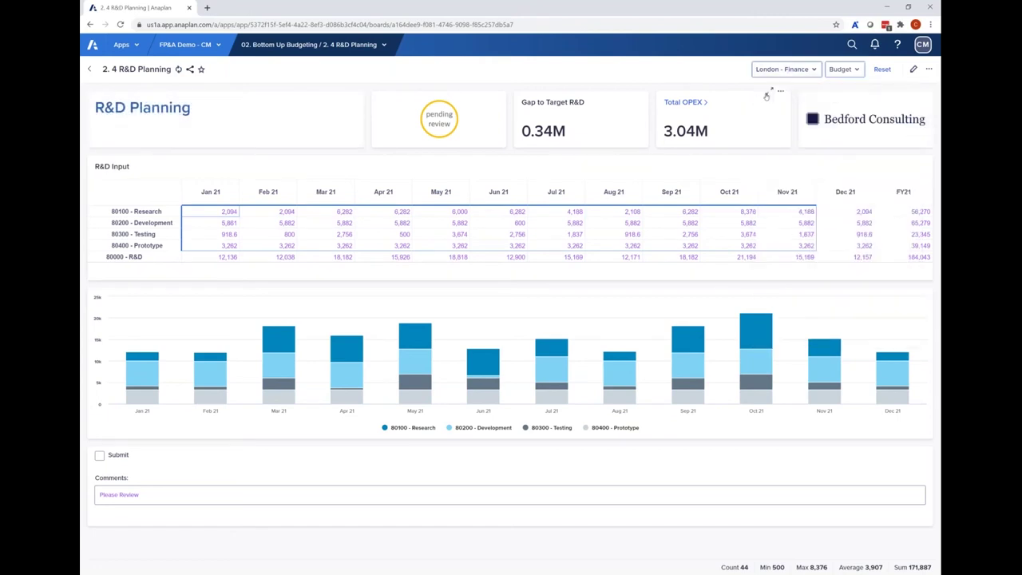
click(270, 223)
click(226, 212)
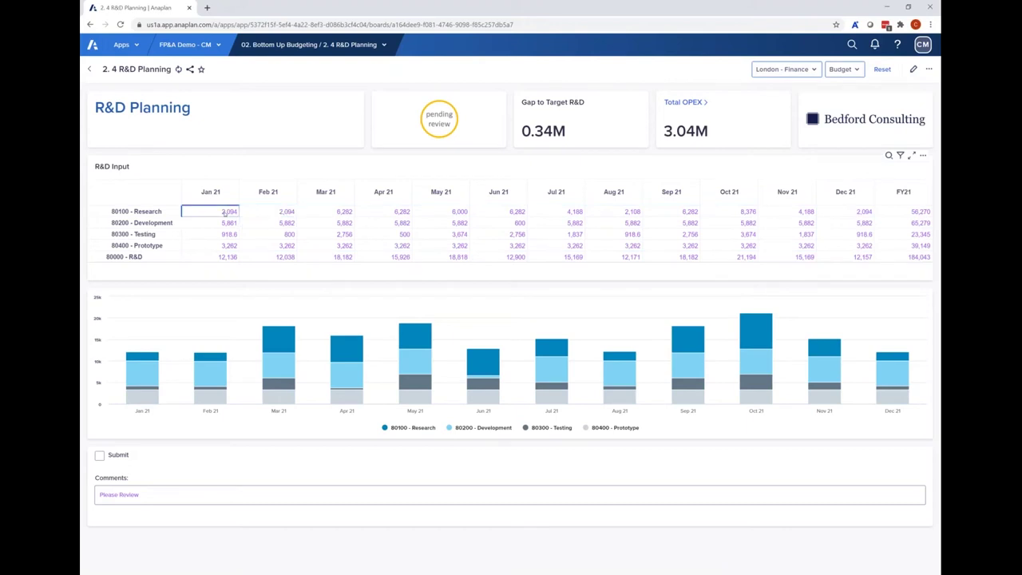
text(3000)
key(Return)
- Set the FY21 Research total to 60,000 and check its spread across Jan 21 to Dec 21
click(899, 212)
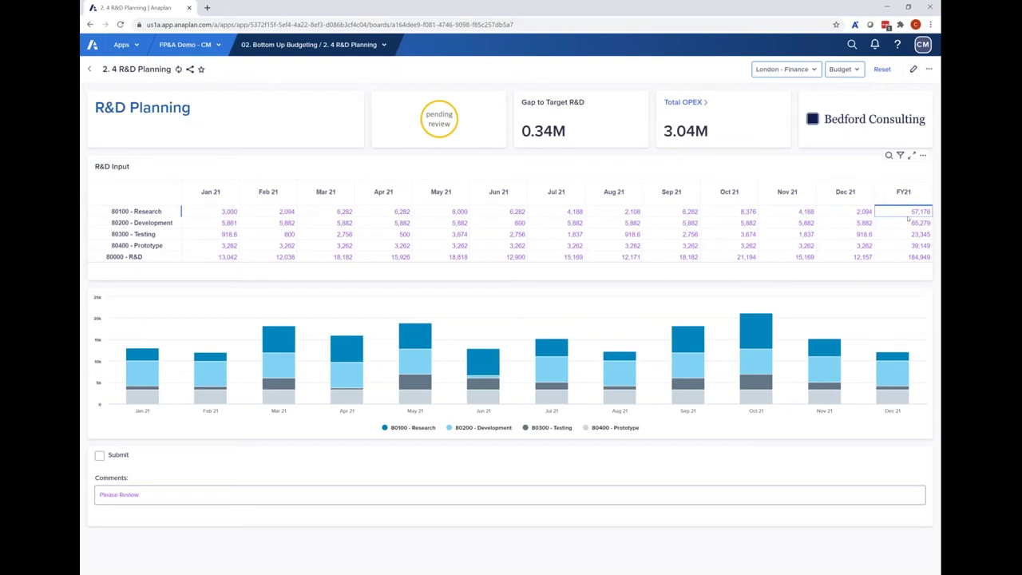
text(60000)
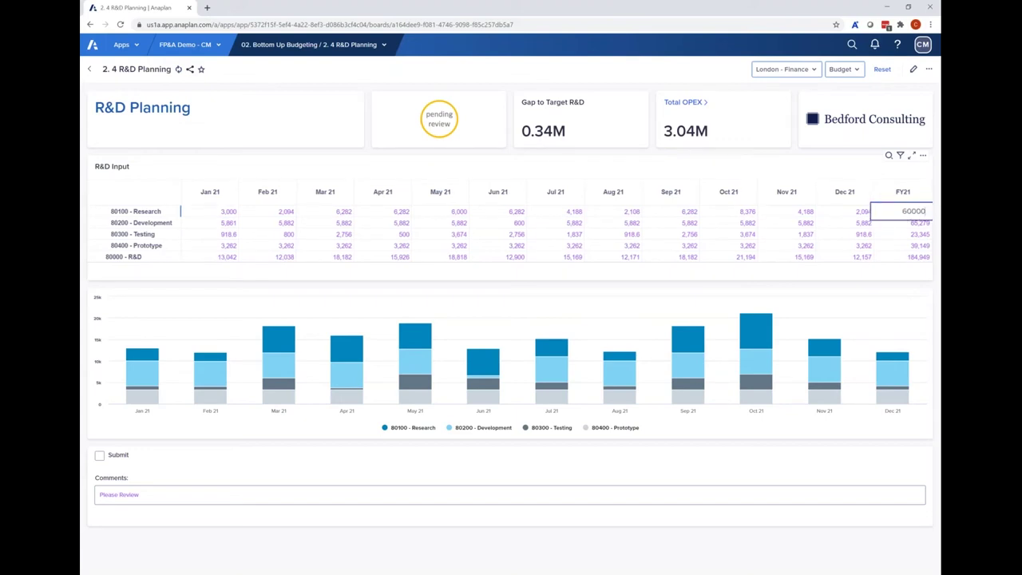
key(Return)
drag(858, 211, 212, 211)
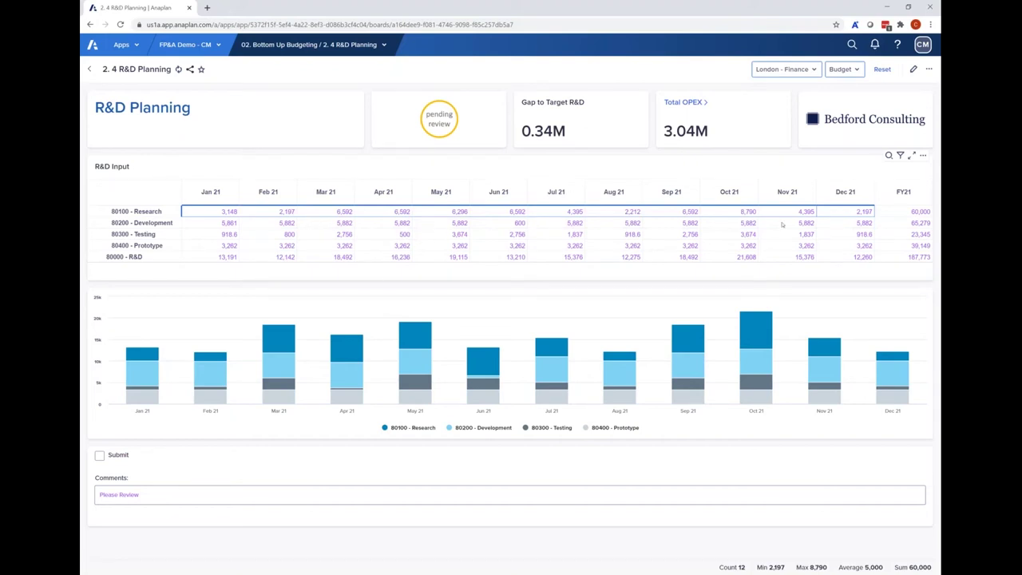
drag(866, 212, 229, 214)
click(895, 211)
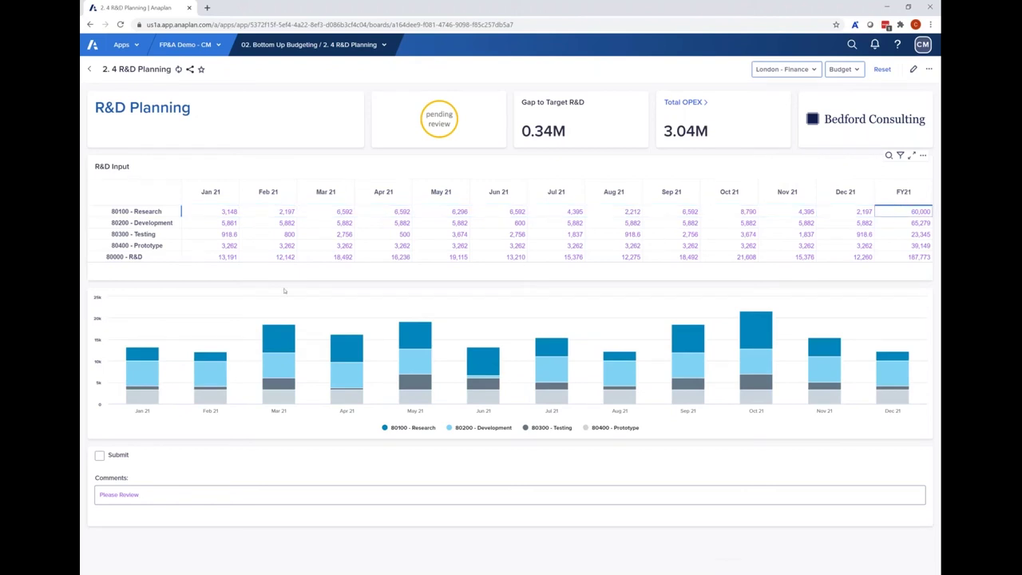
click(907, 257)
- Enter 200,000 as the FY21 R&D total and view the board for Total Company
text(200000)
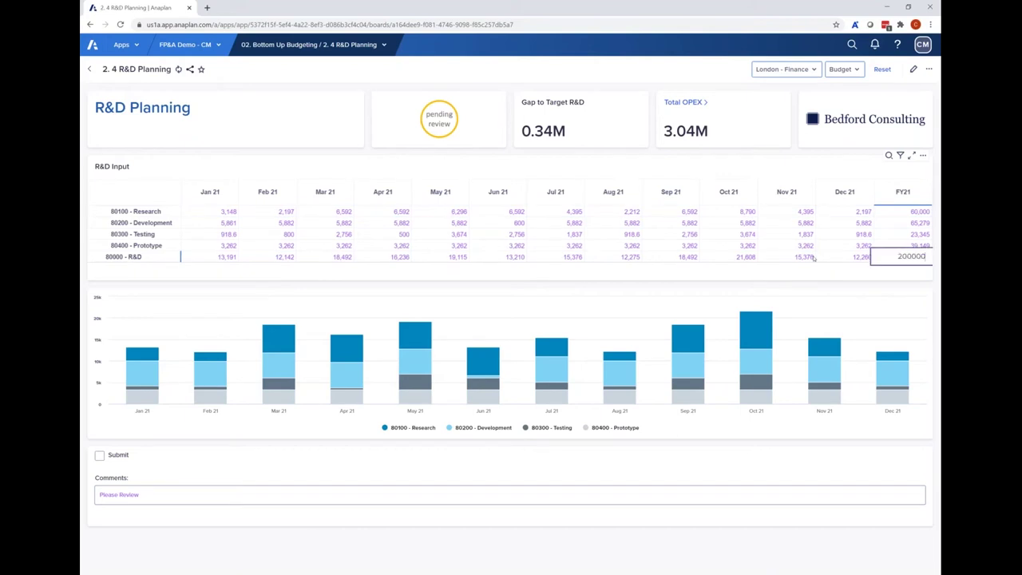
key(Return)
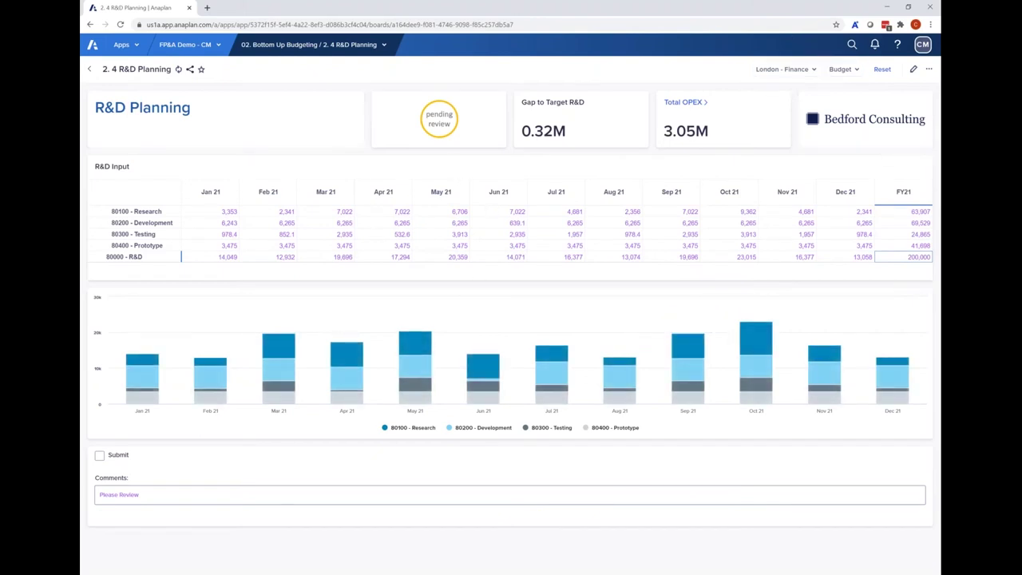
click(811, 70)
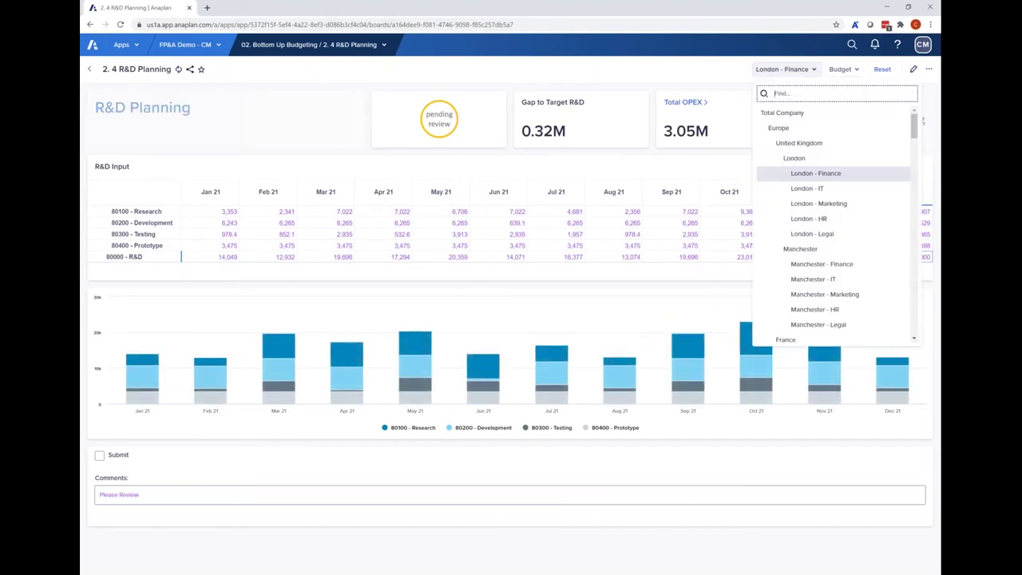
click(781, 113)
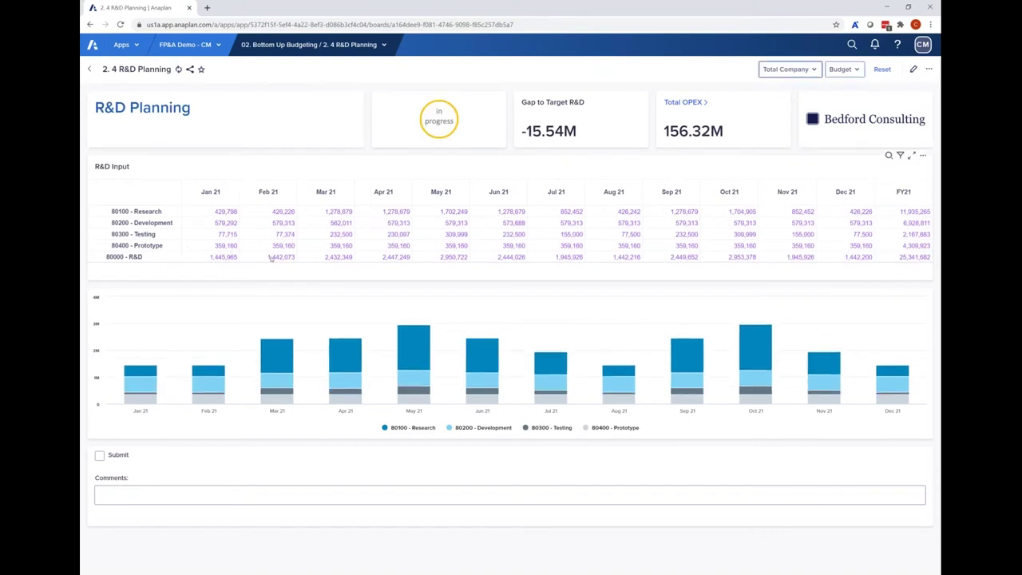
- Switch back to London - Finance and open G&A Planning from the Cost Center Summary
drag(237, 256, 758, 267)
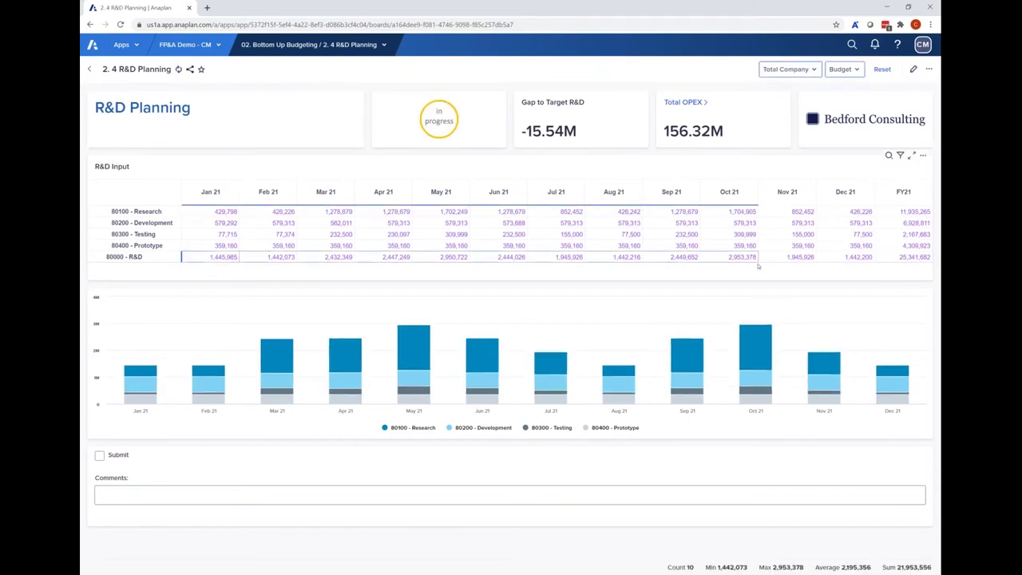
click(786, 69)
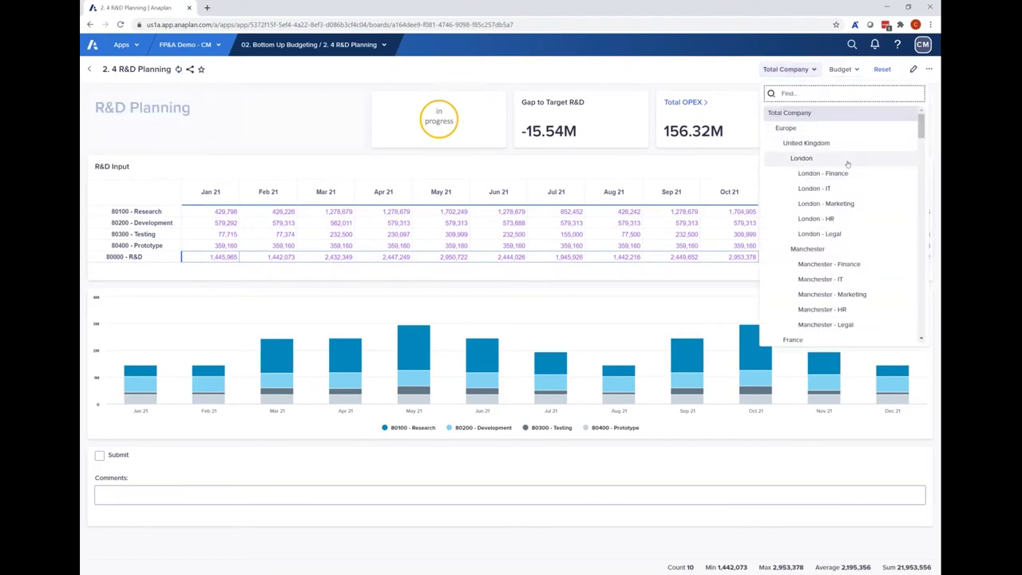
click(790, 113)
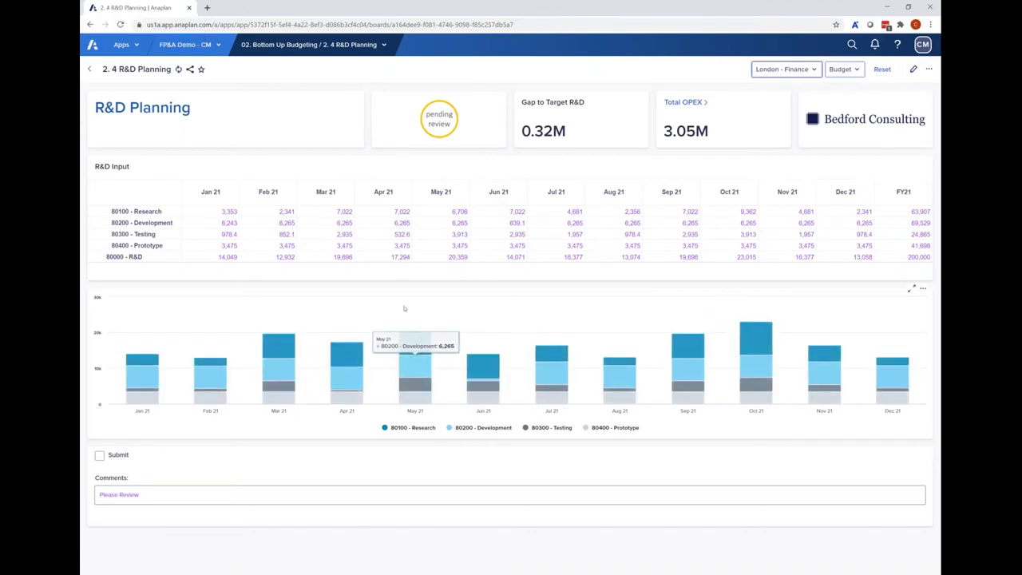
click(680, 102)
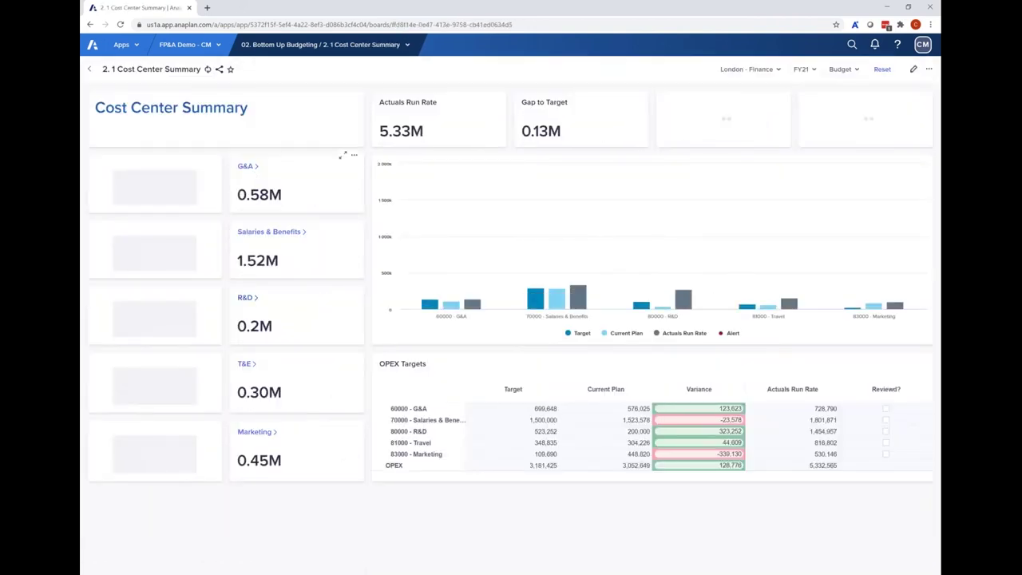
click(246, 167)
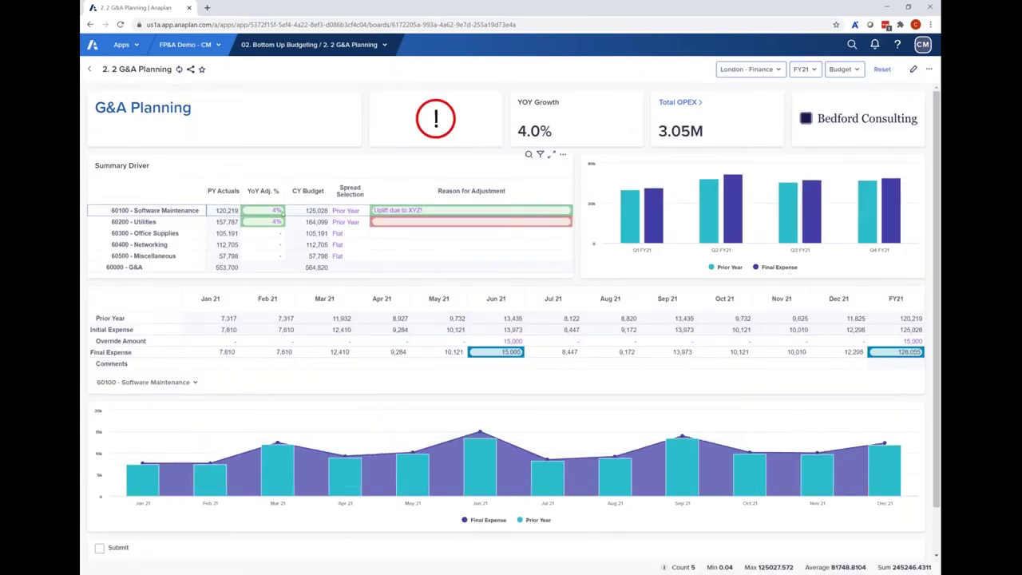
- Give 60100 a 5% YoY adjustment, try Flat and 445 spreads, then restore Prior Year spreading
text(5)
key(Return)
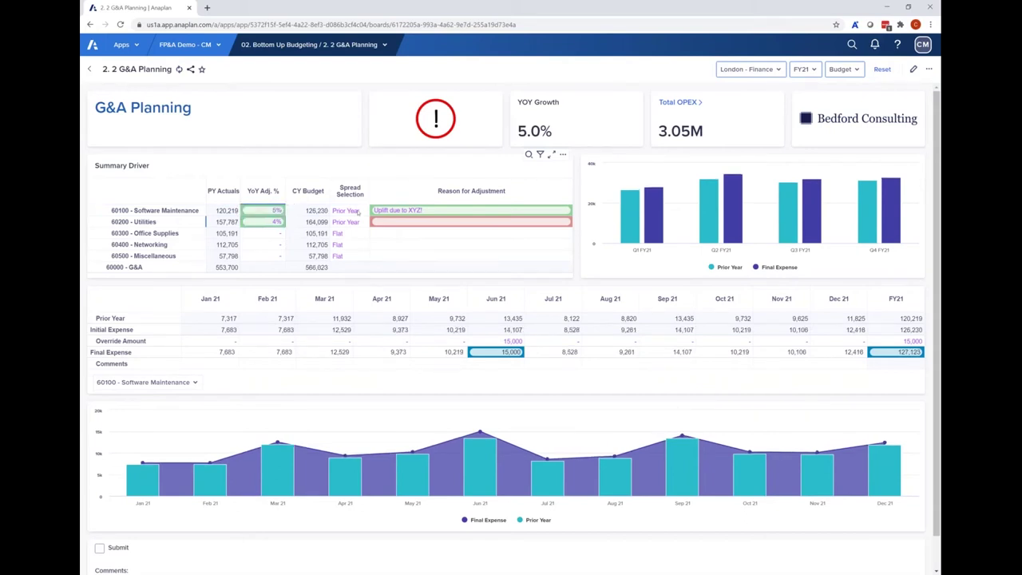
click(355, 210)
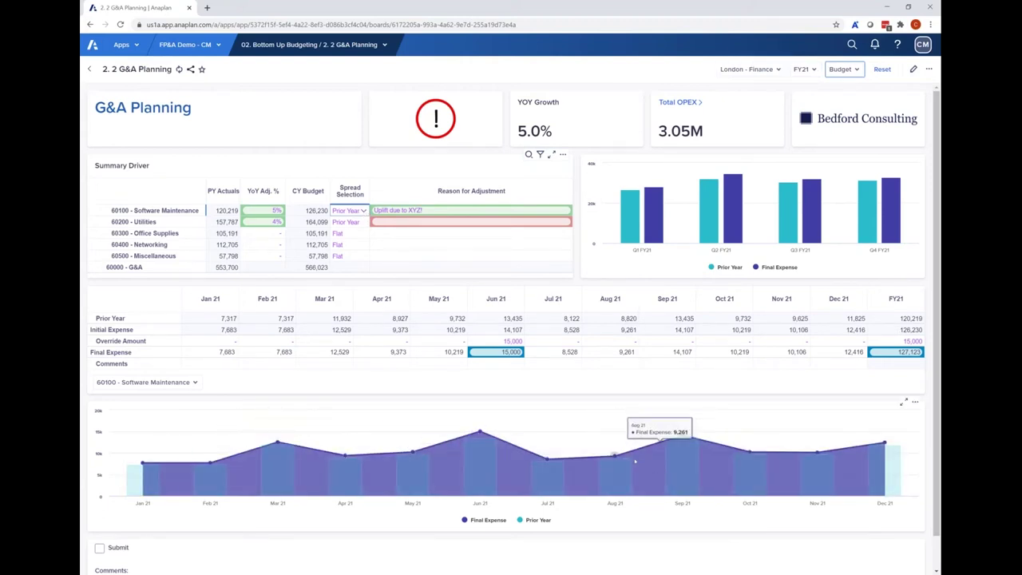
click(364, 212)
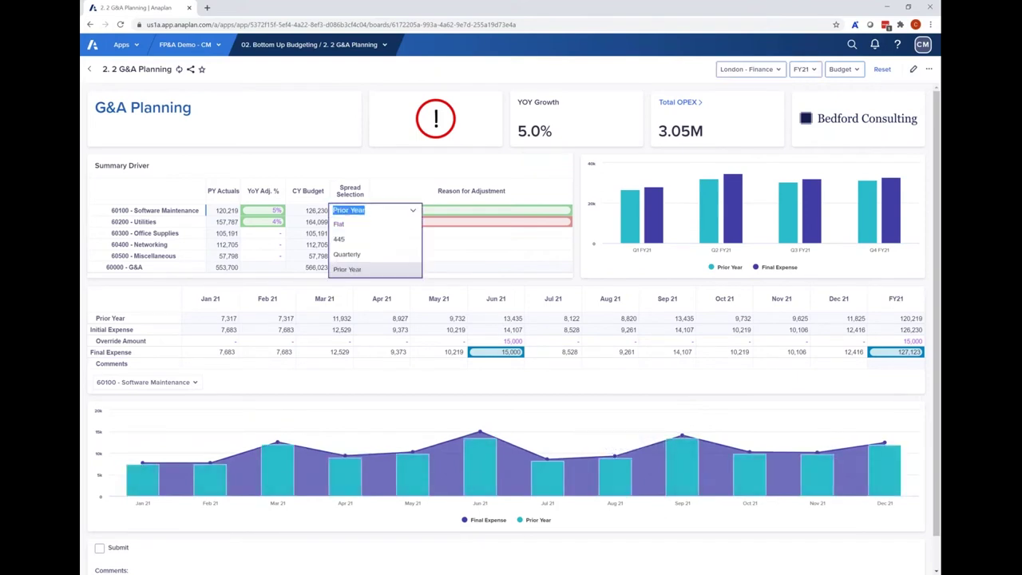
click(356, 225)
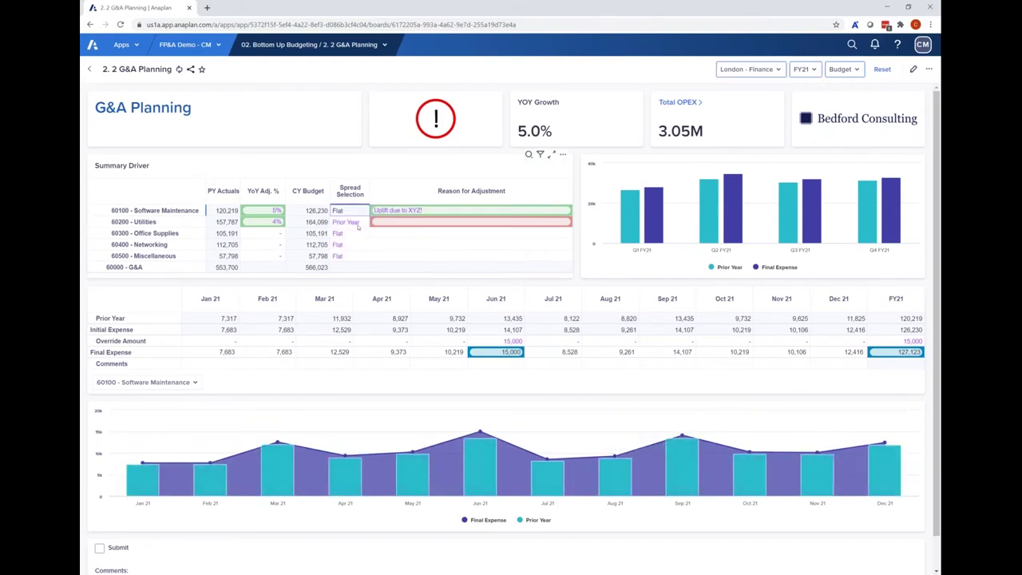
drag(209, 329, 853, 330)
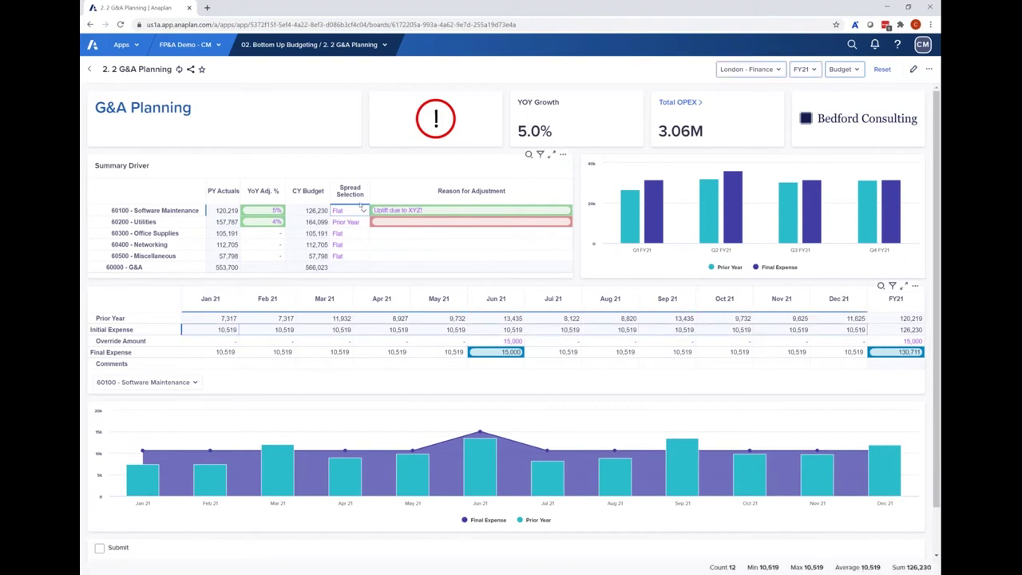
click(366, 212)
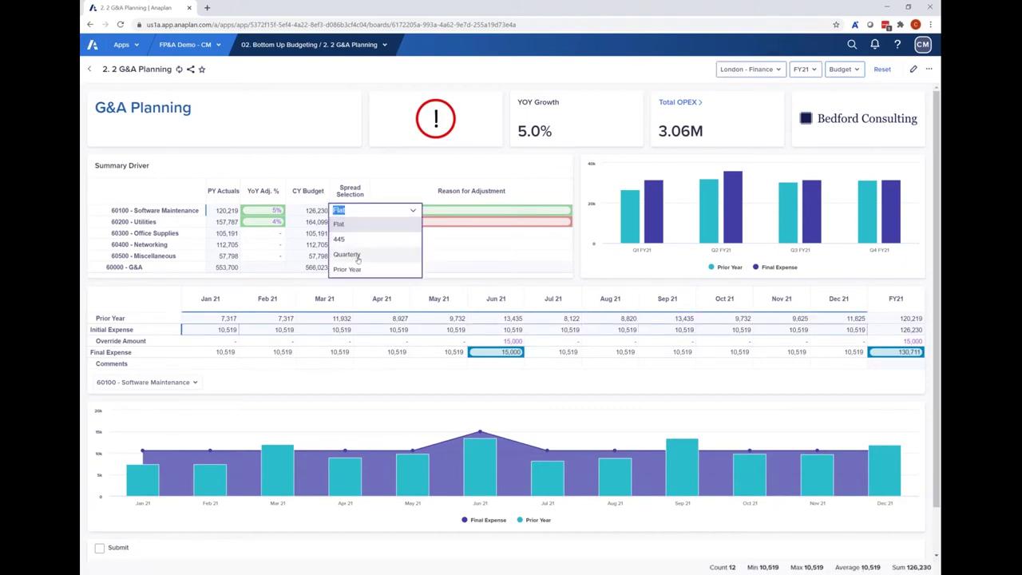
click(355, 238)
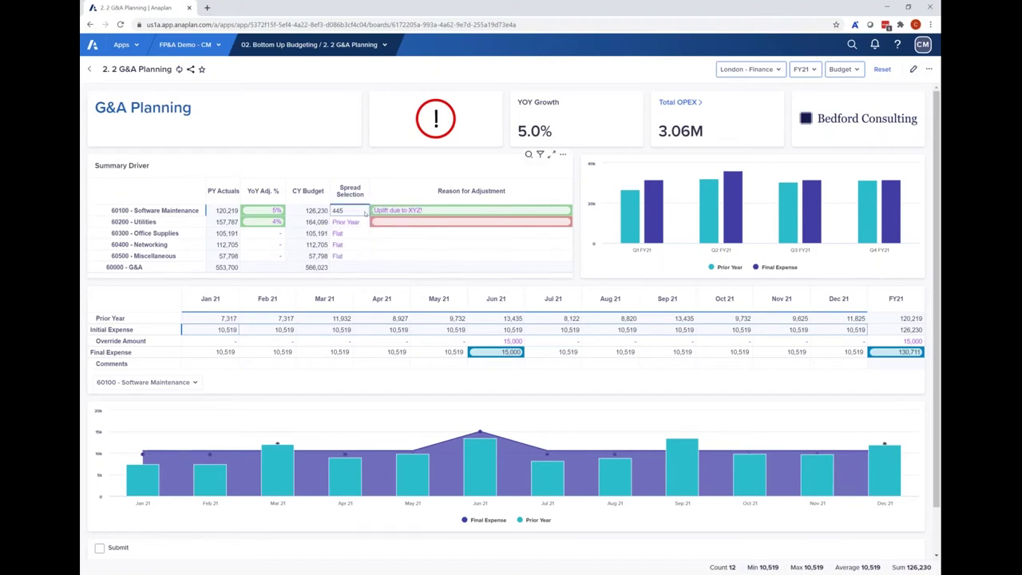
click(364, 212)
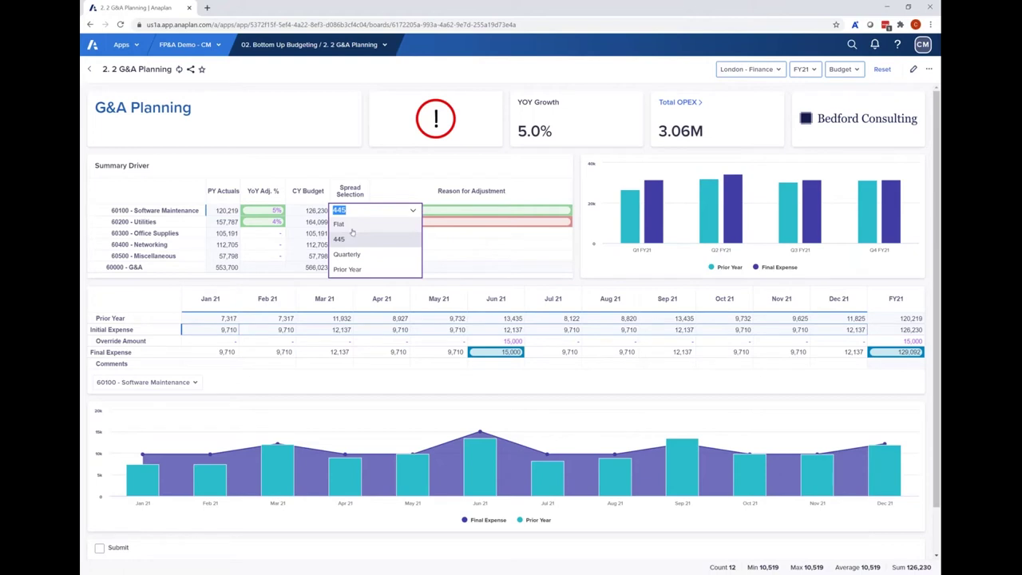
click(347, 269)
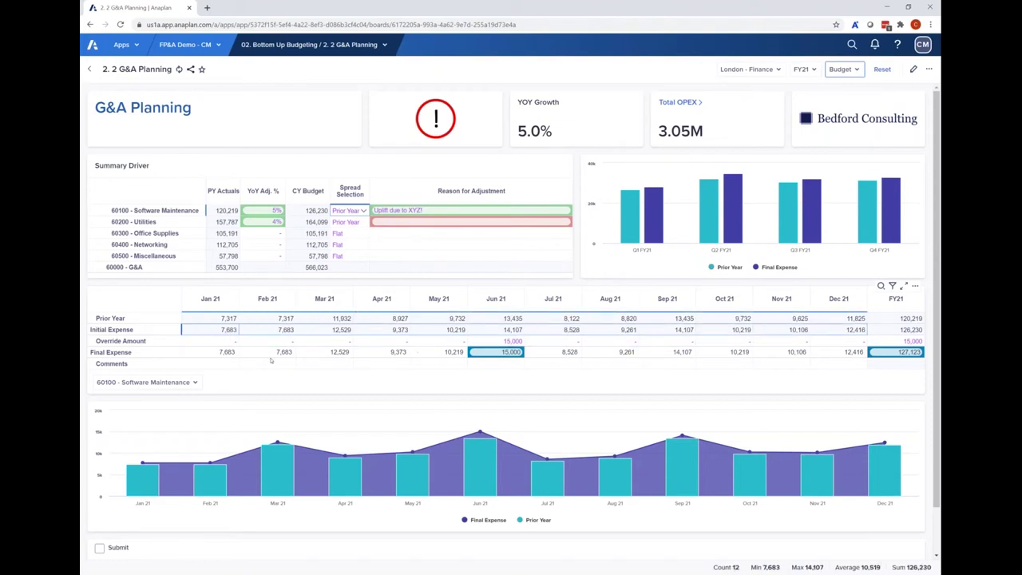
- Enter Software Maintenance overrides of 15,000 for Mar 21, 10,000 for Aug 21 and 12,000 for Oct 21
click(333, 342)
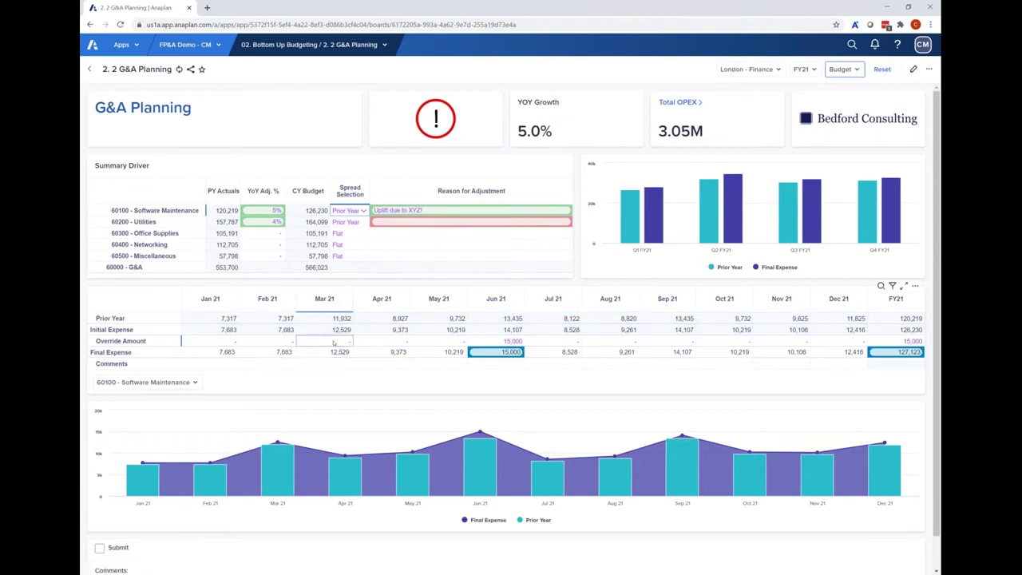
text(1500)
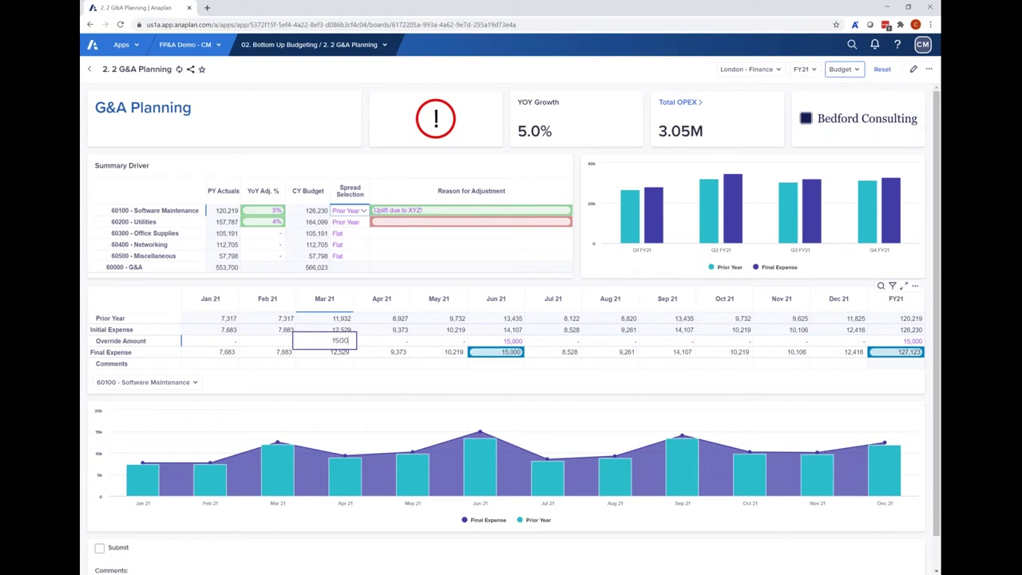
text(0)
key(Return)
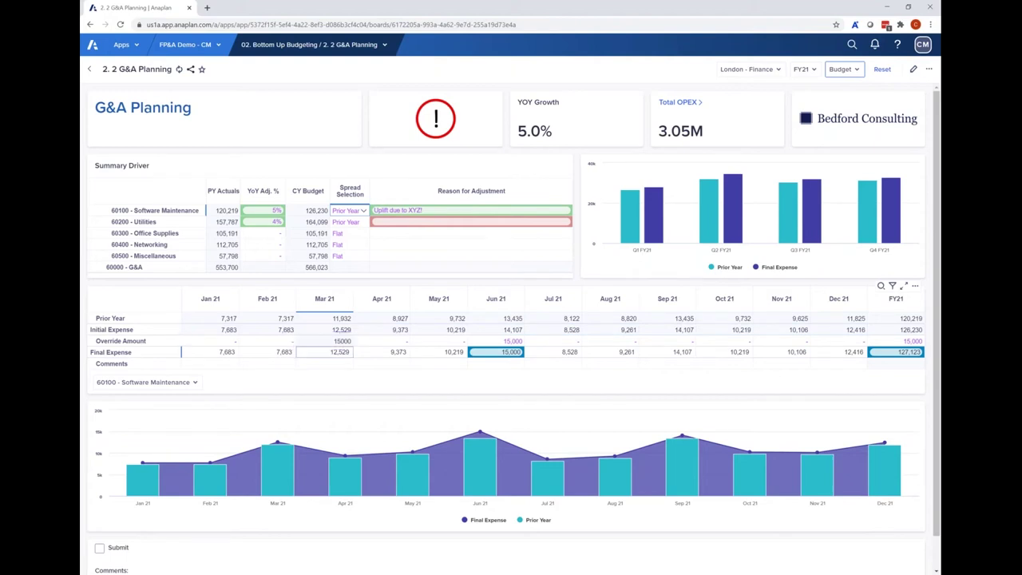
click(636, 342)
text(10000)
key(Return)
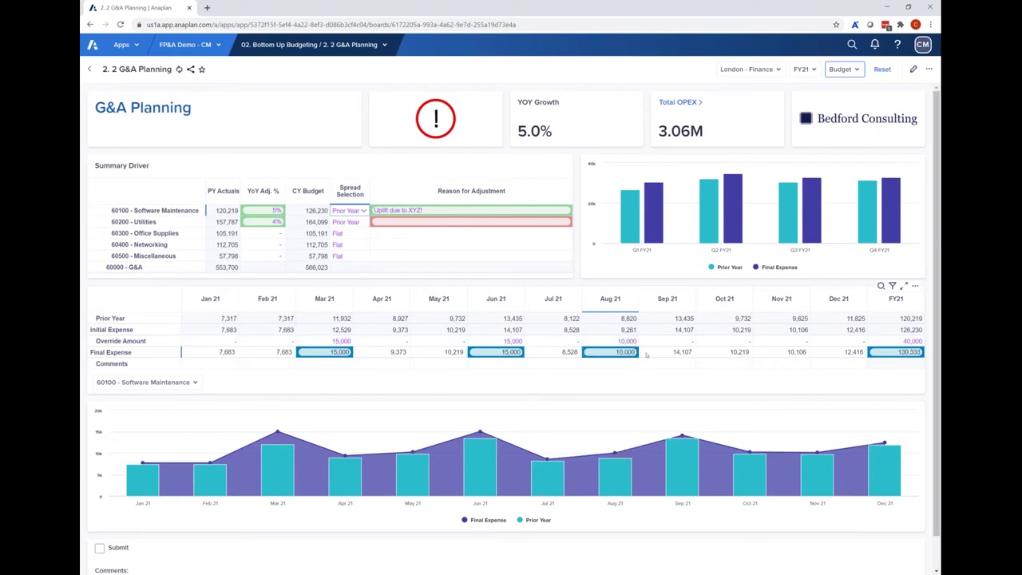
click(749, 341)
text(12000)
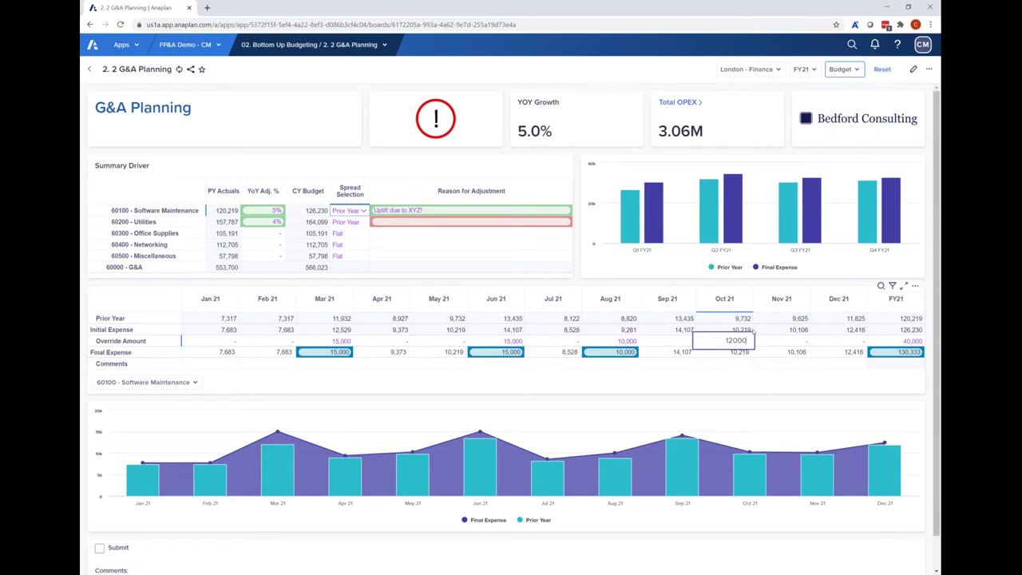
key(Return)
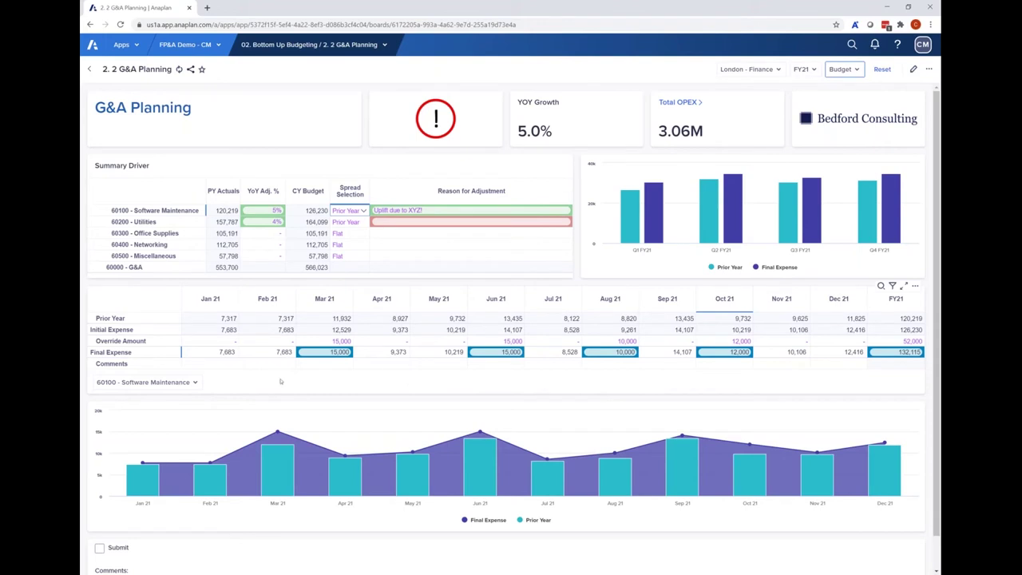
click(321, 365)
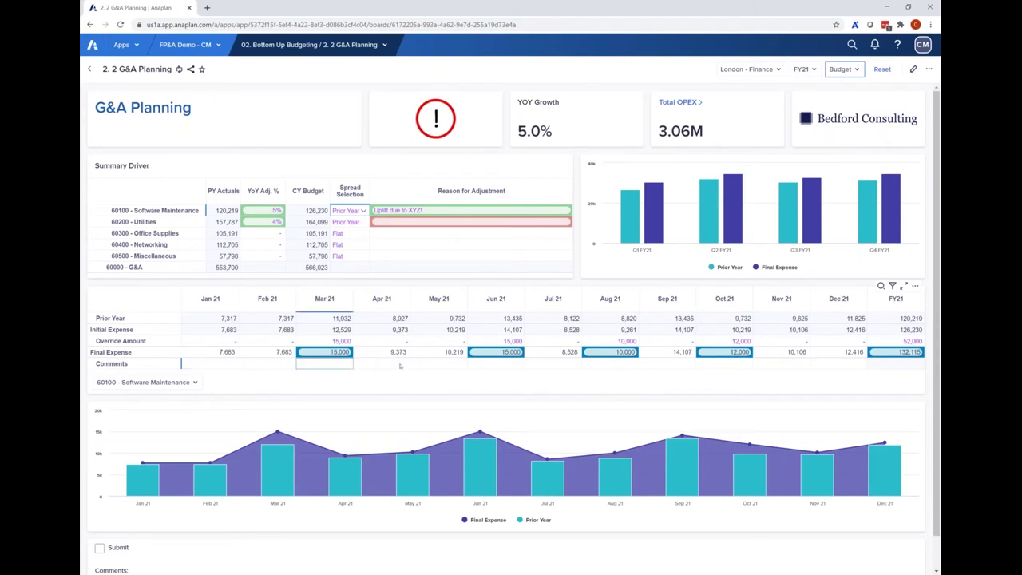
scroll(335, 431, down, 1)
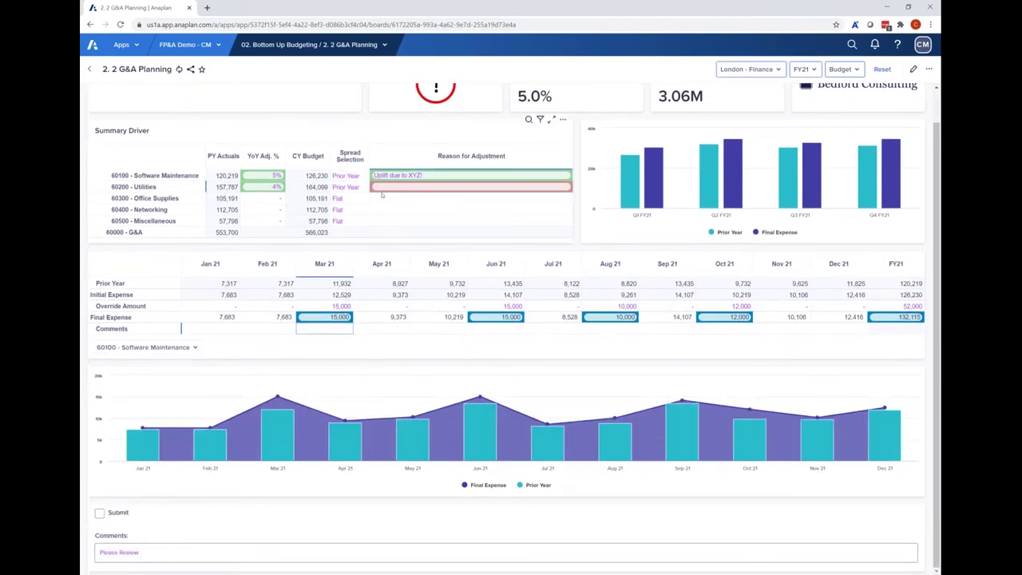
- Enter 'Due to xyz' as the Utilities reason for adjustment
drag(206, 186, 454, 184)
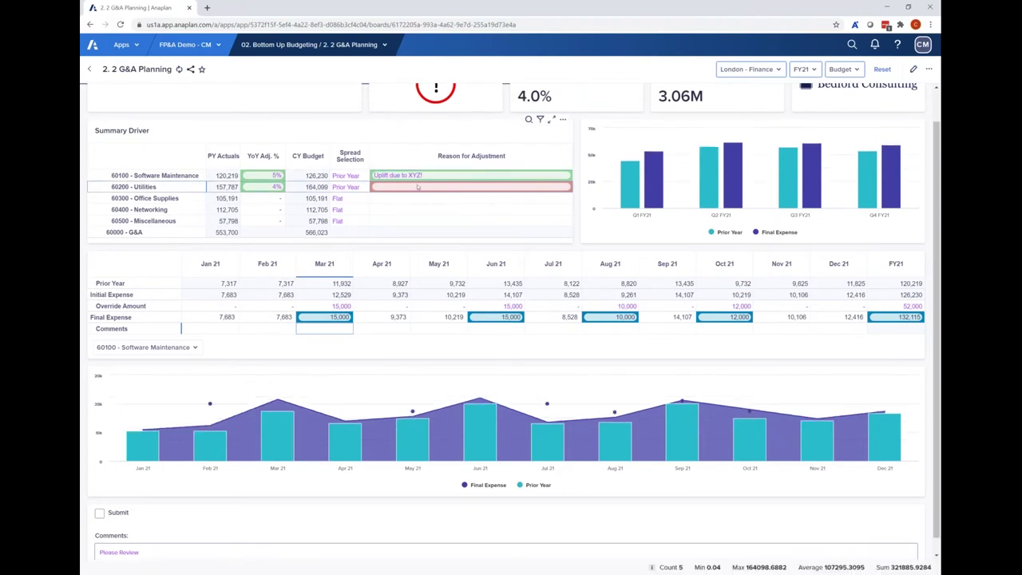
click(432, 184)
text(Due to xyz)
key(Return)
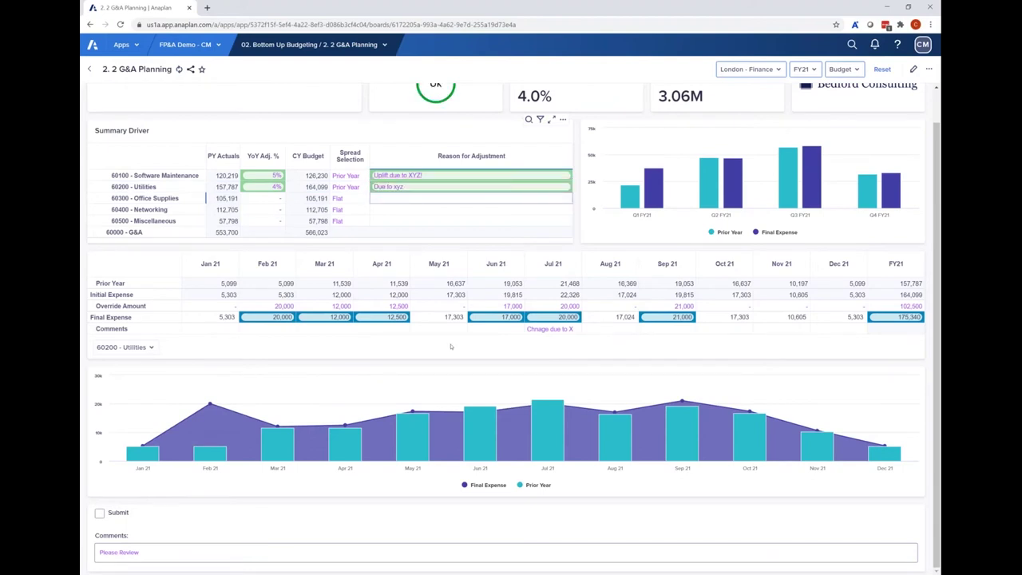
scroll(440, 276, up, 1)
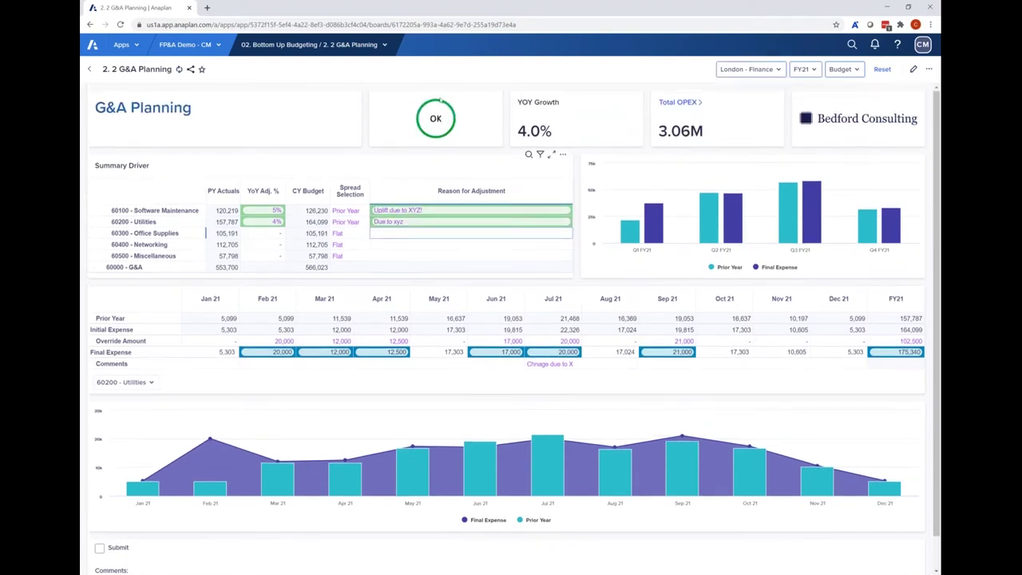
click(260, 222)
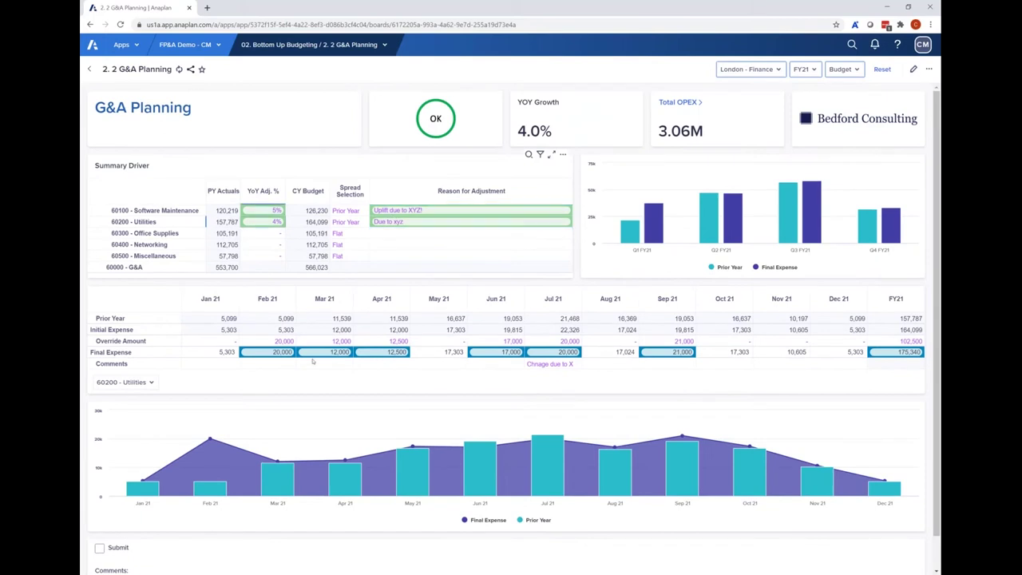
- Add the Feb 21 comment 'Due to xyz' for Utilities
scroll(405, 337, down, 1)
scroll(406, 338, down, 1)
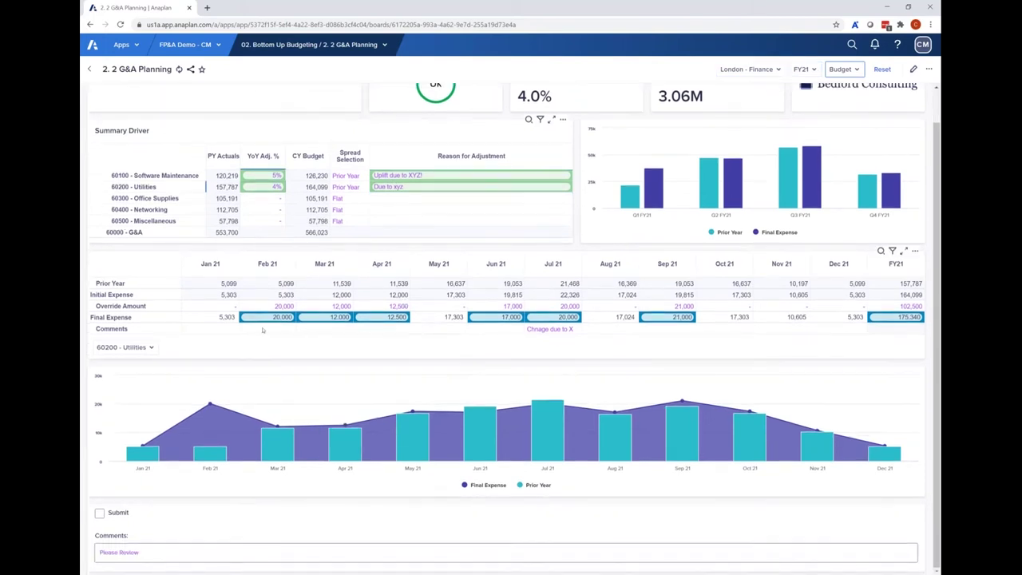
click(245, 329)
text(Due to xyz)
key(Return)
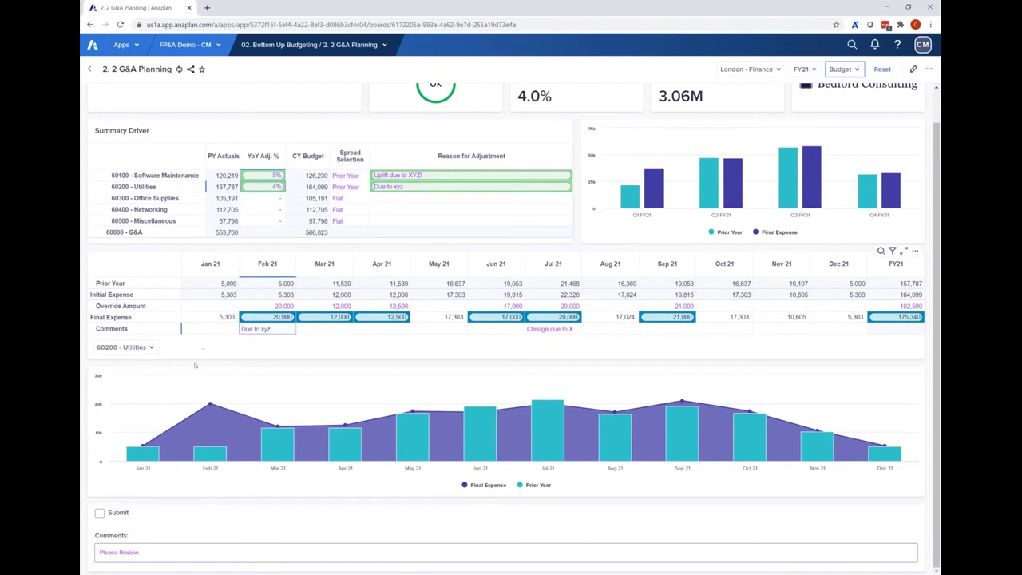
click(181, 554)
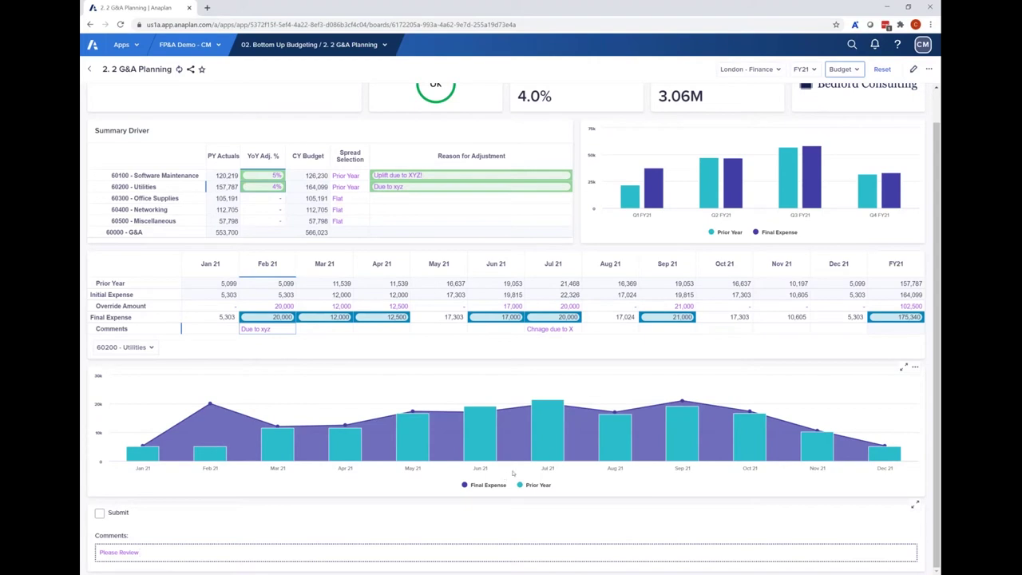
scroll(684, 331, up, 1)
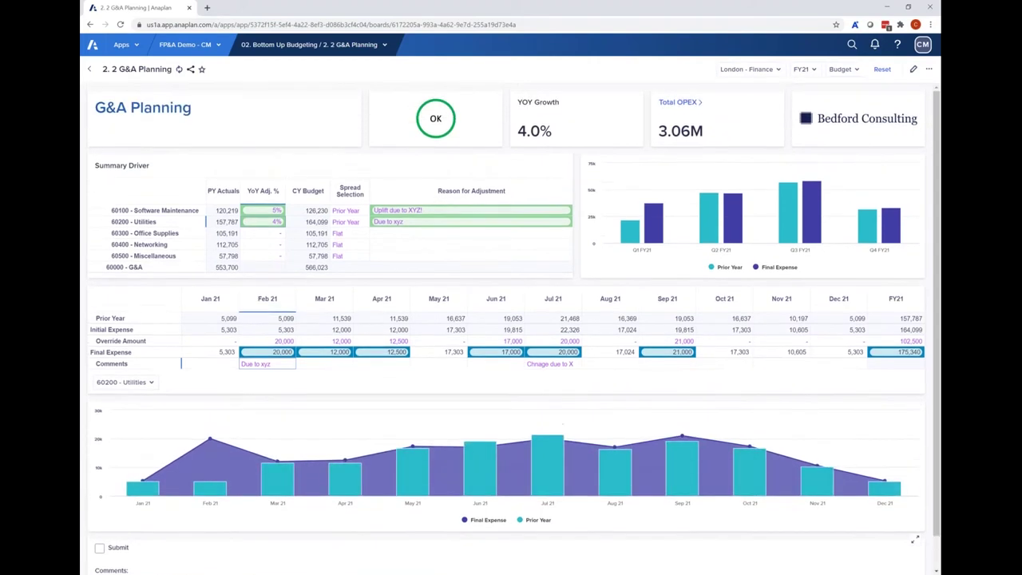
click(748, 69)
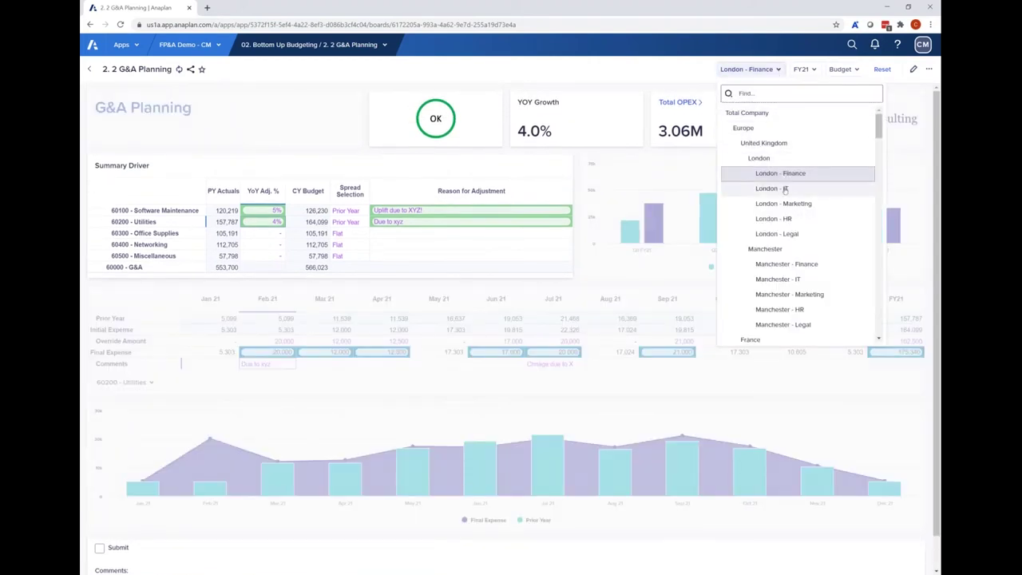
click(784, 189)
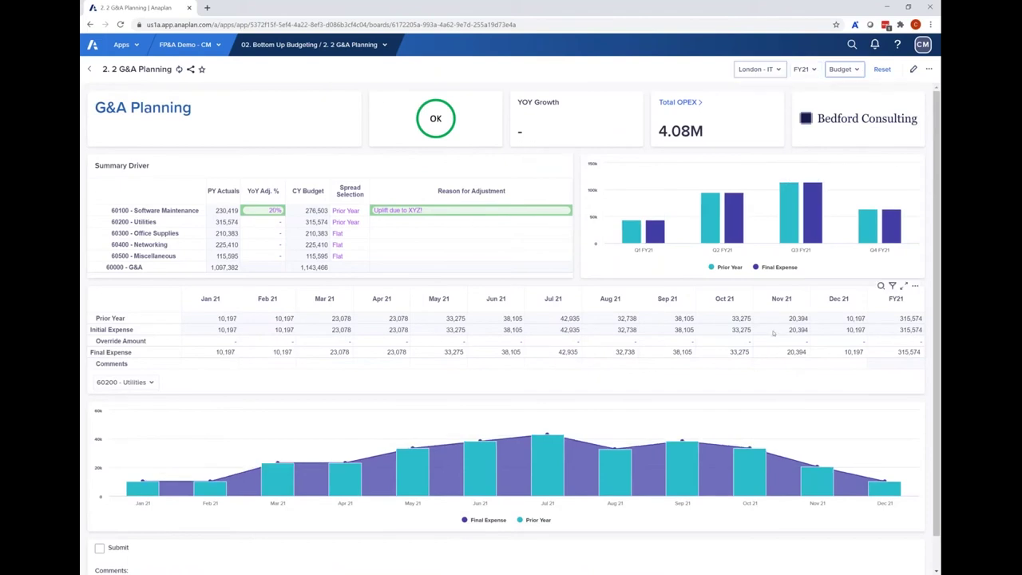
click(771, 70)
click(790, 141)
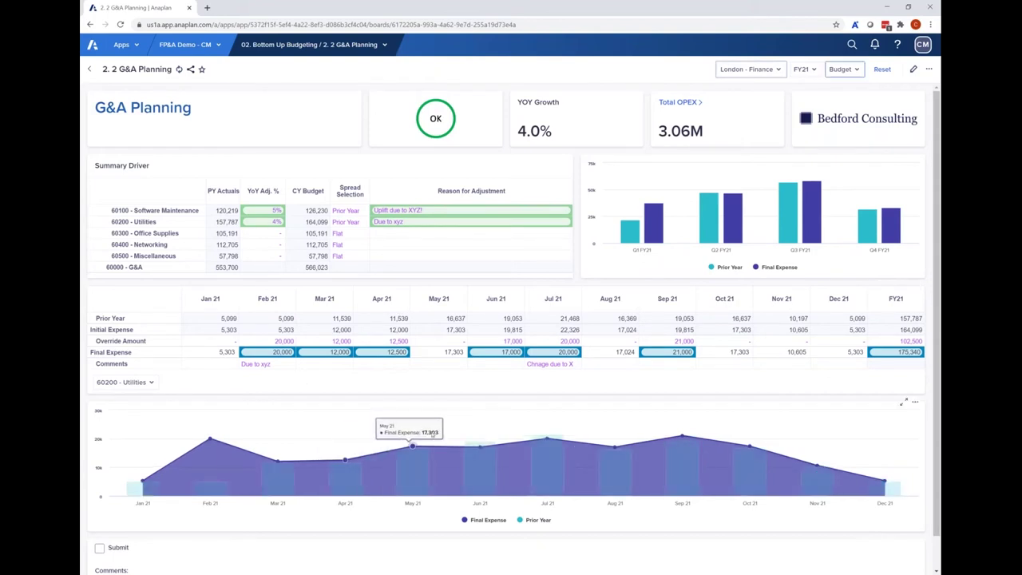
mouse_move(354, 462)
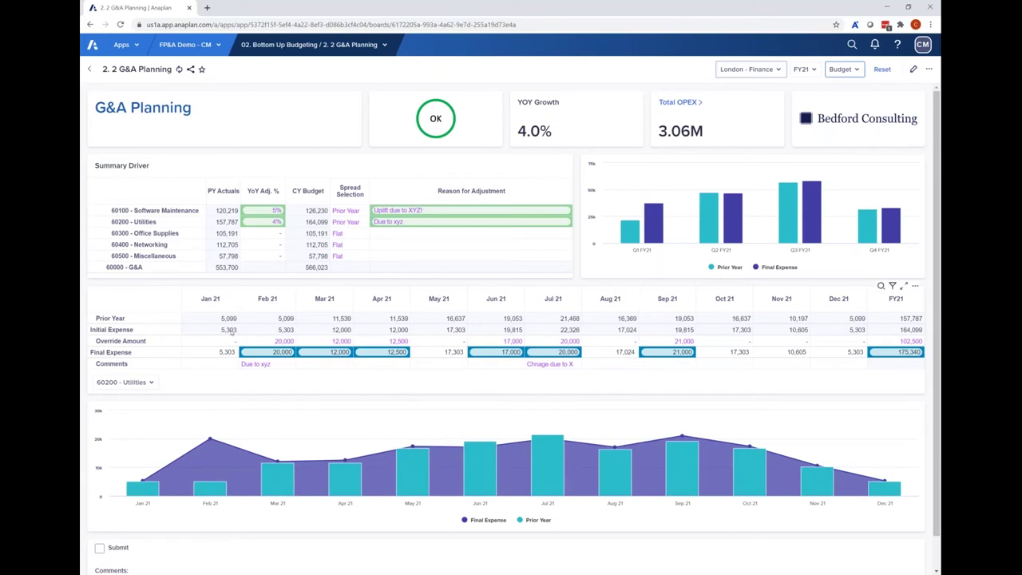
drag(237, 333, 789, 334)
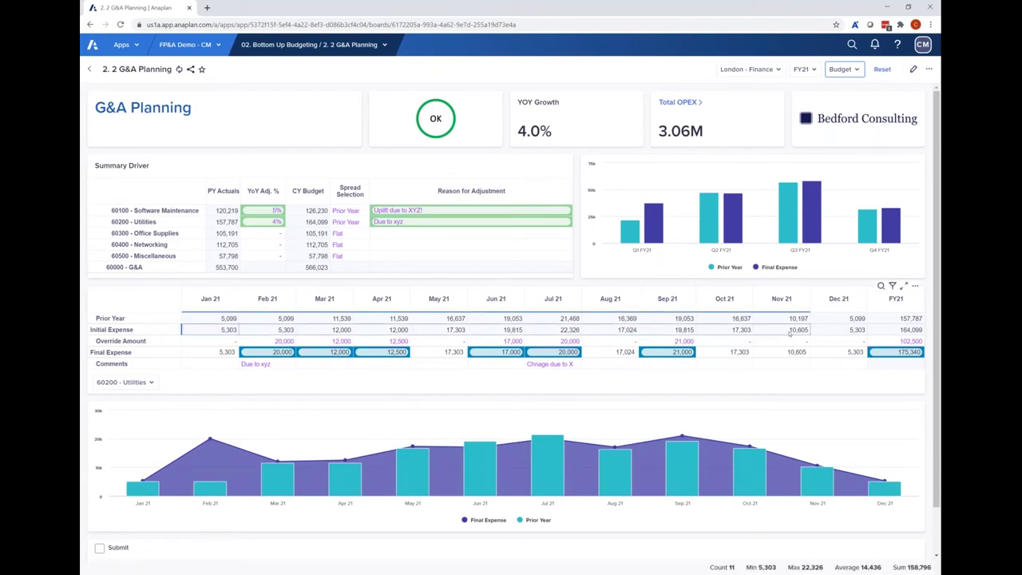
click(279, 341)
click(375, 342)
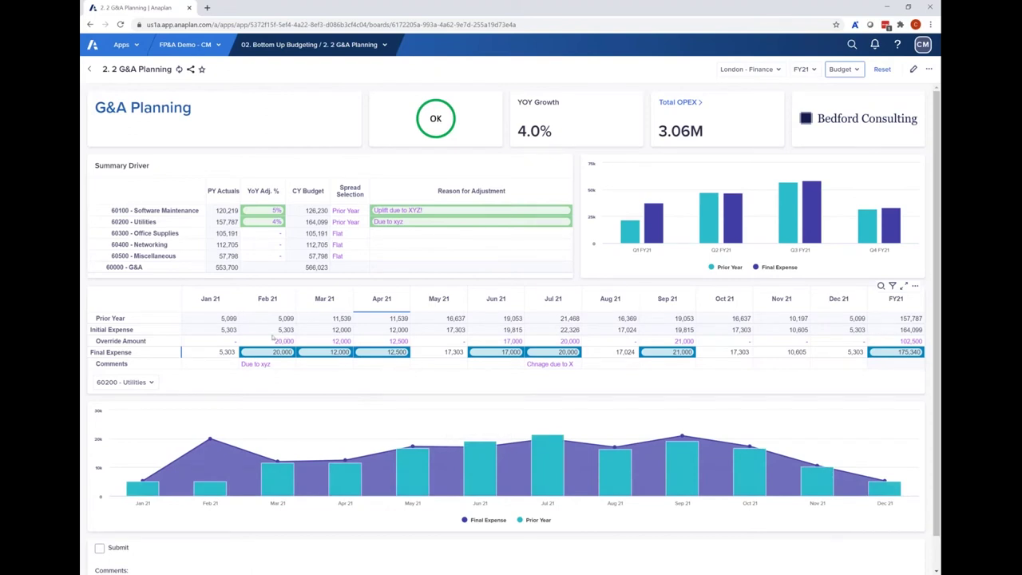
click(158, 223)
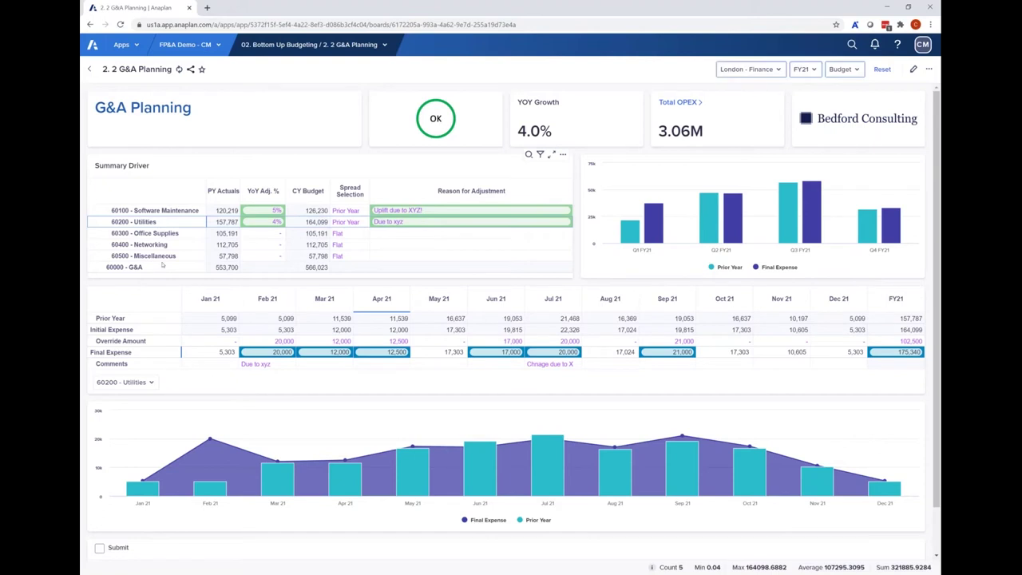
click(314, 46)
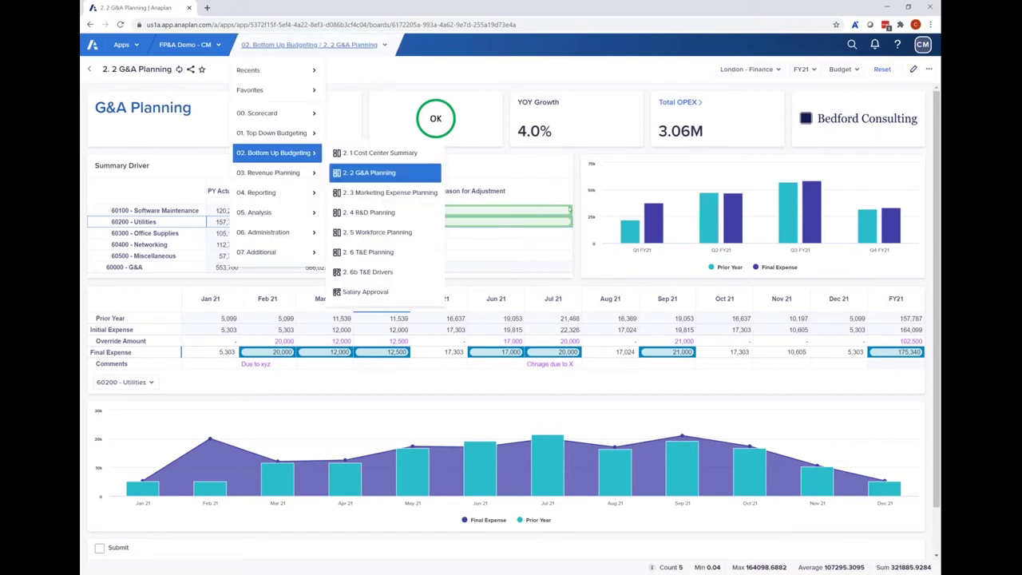
- Go via the 2.1 Cost Center Summary to the Salaries & Benefits Workforce Planning board
click(681, 102)
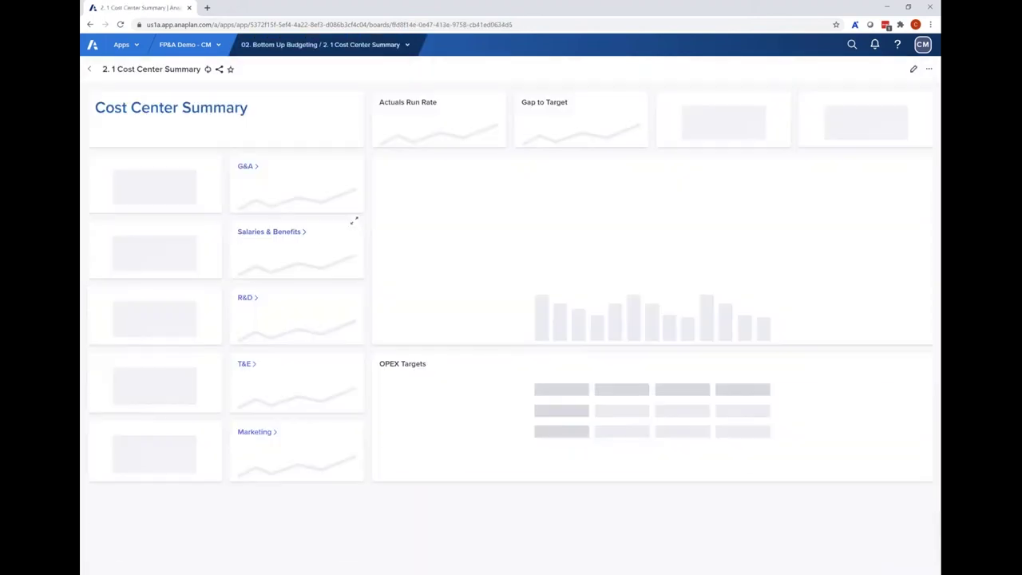
click(172, 257)
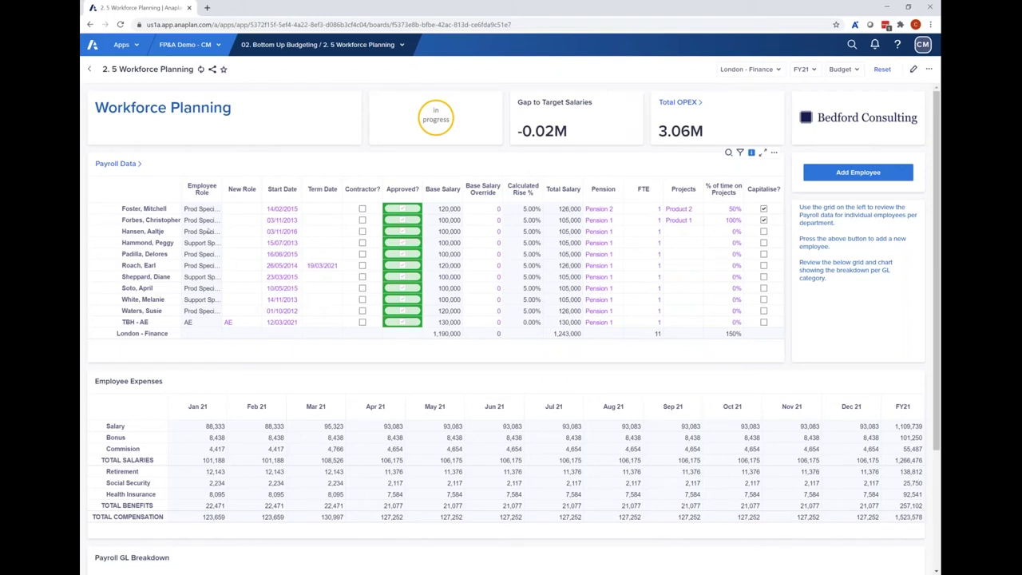
- Review the first employees' Employee Expenses from Salary through Total Benefits
click(152, 211)
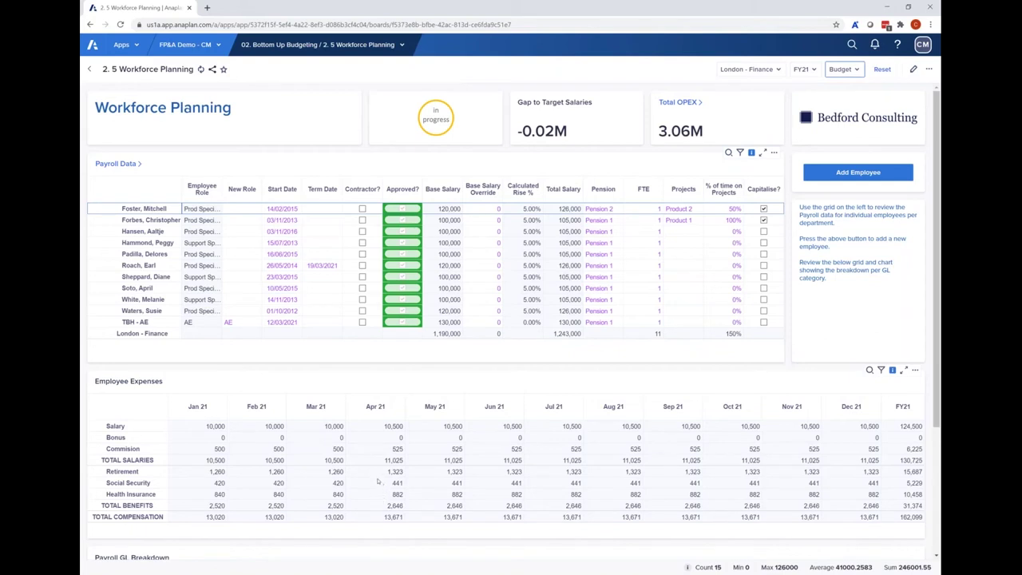
key(Down)
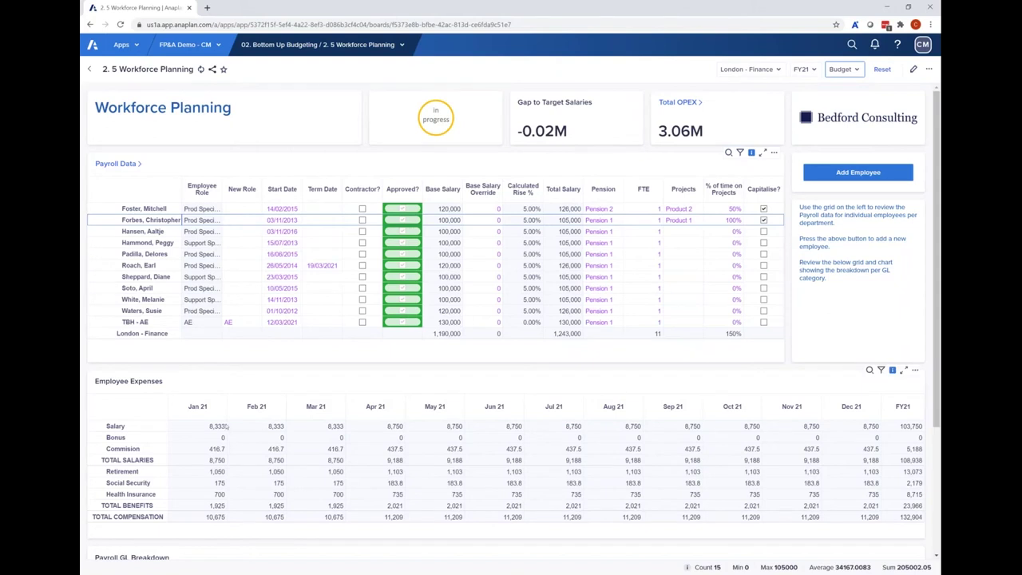
drag(204, 426, 867, 513)
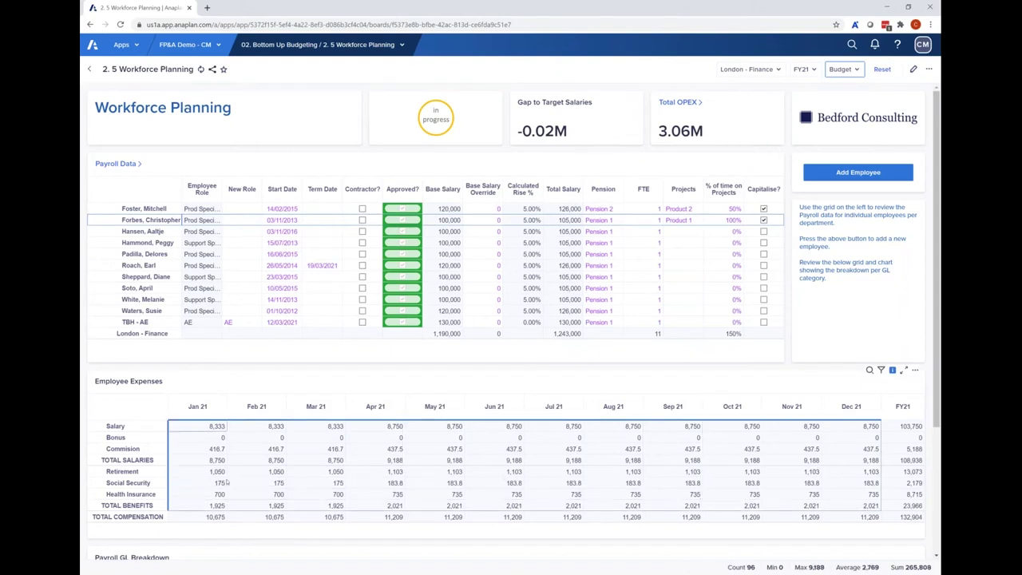
- Set the fourth employee's term date to 08/04/2021 and check the Apr 21 expenses
click(107, 242)
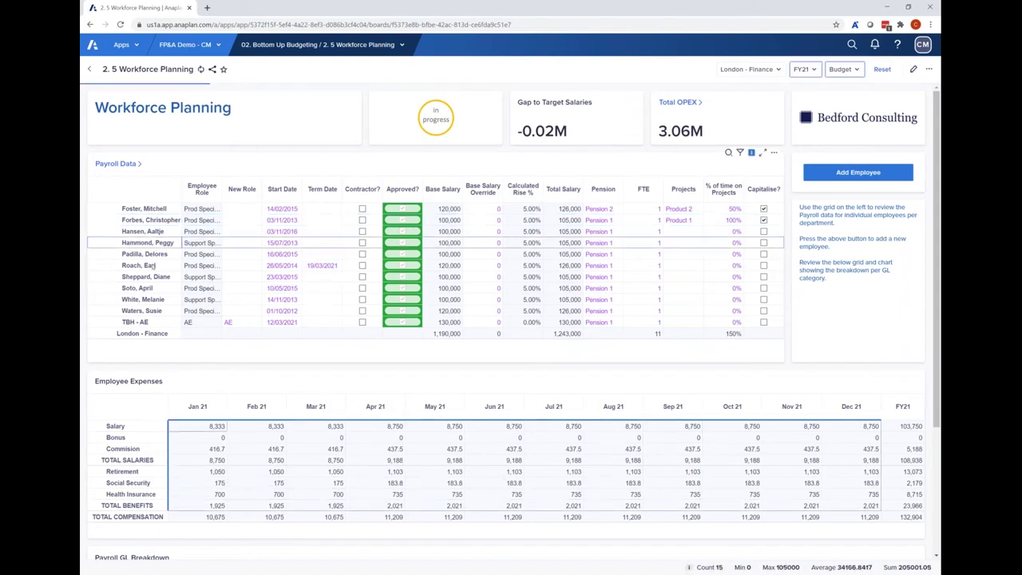
click(336, 244)
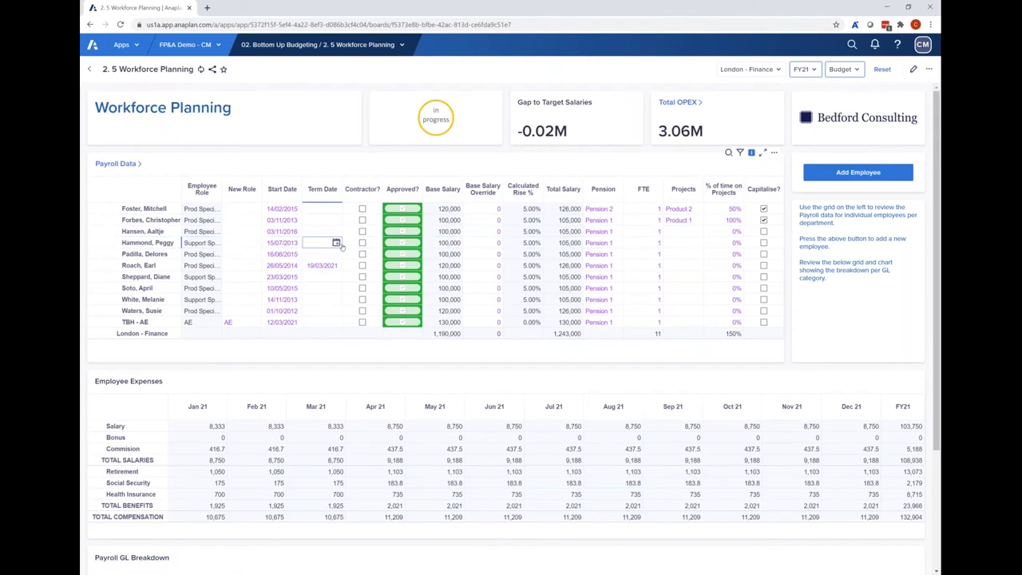
click(335, 243)
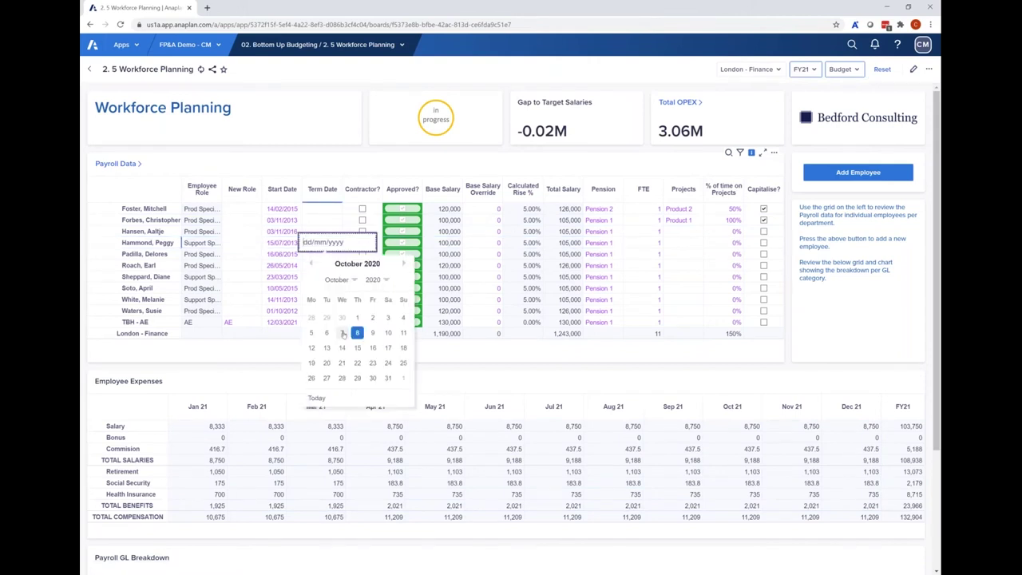
click(405, 263)
click(405, 264)
click(405, 263)
click(405, 263)
click(404, 263)
click(405, 264)
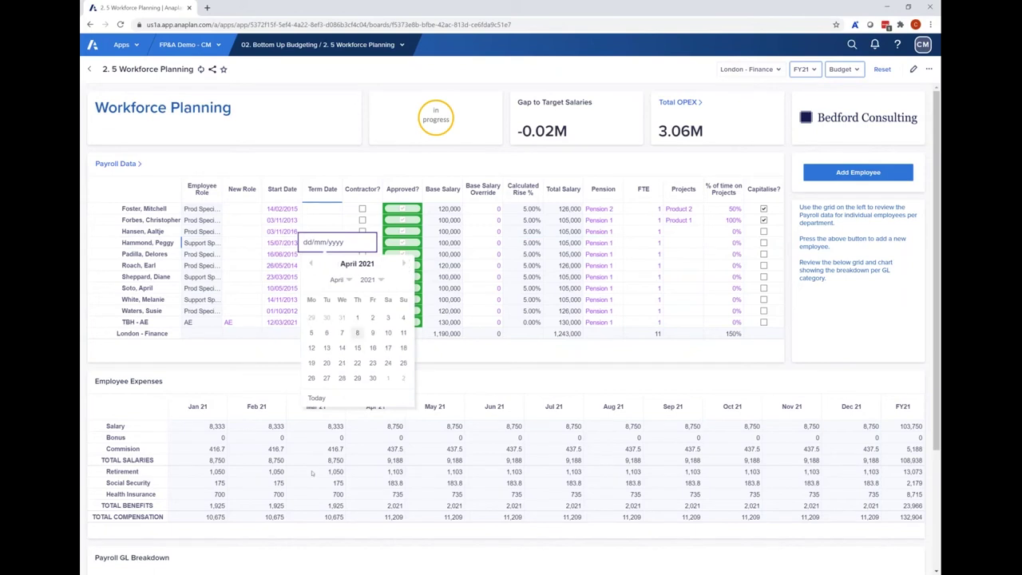
click(357, 332)
drag(391, 426, 391, 505)
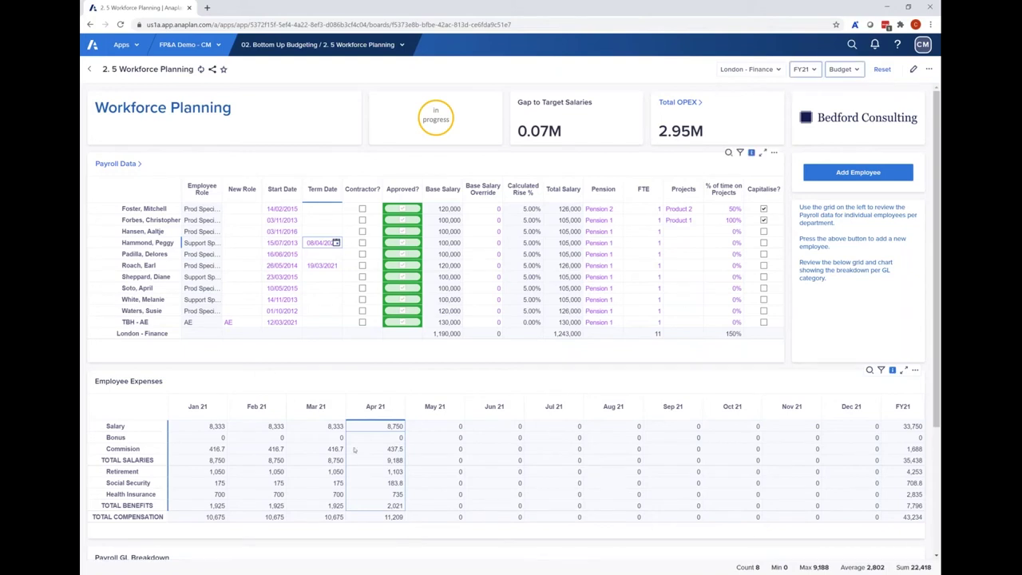
- Scroll past the Payroll GL Breakdown chart and go to the Personnel Build board
scroll(351, 454, down, 2)
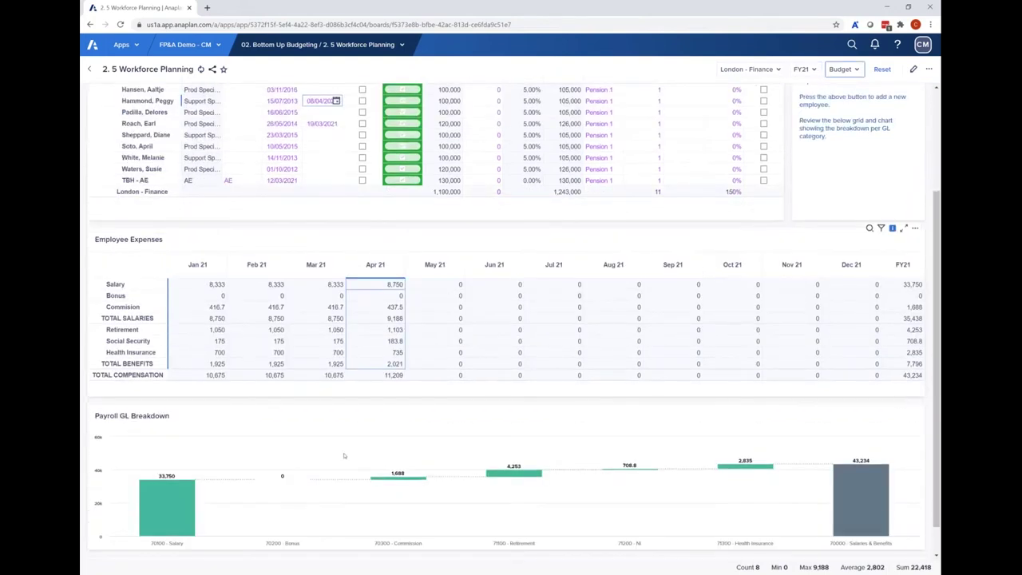
scroll(501, 431, down, 1)
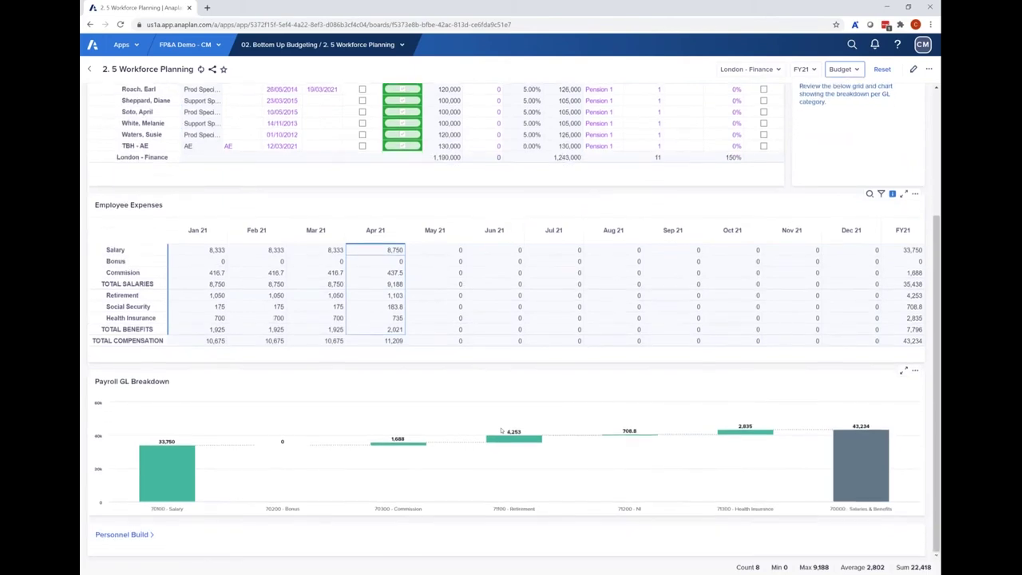
scroll(501, 431, up, 5)
scroll(500, 431, down, 5)
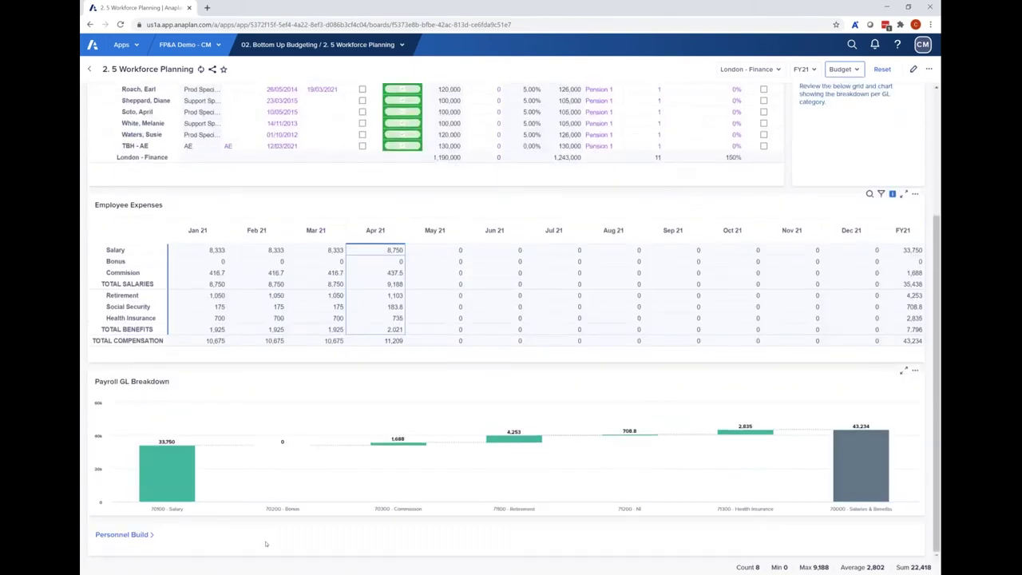
click(122, 534)
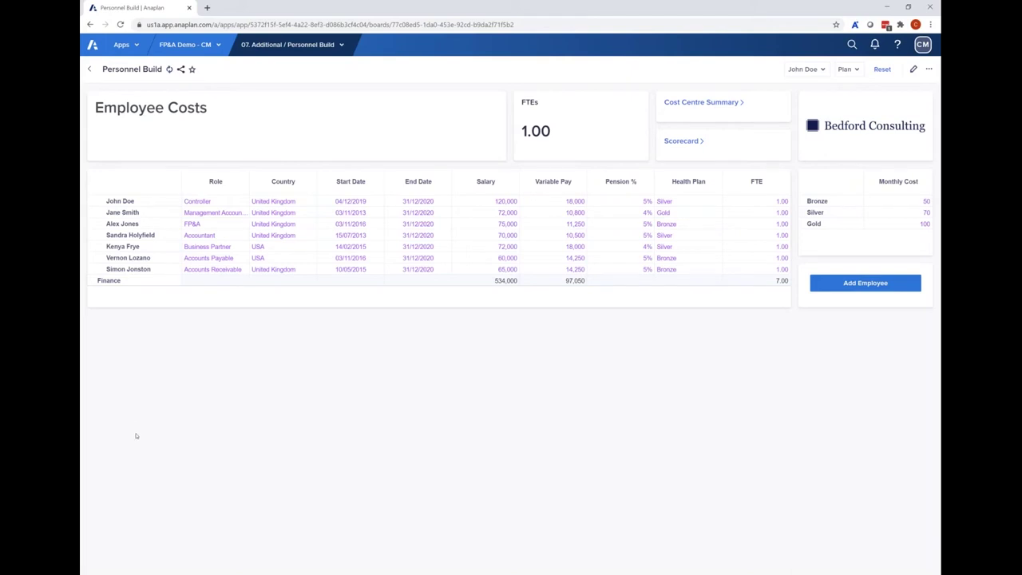
- Inspect two employees' details, then switch the board to IT and back to Finance
click(137, 201)
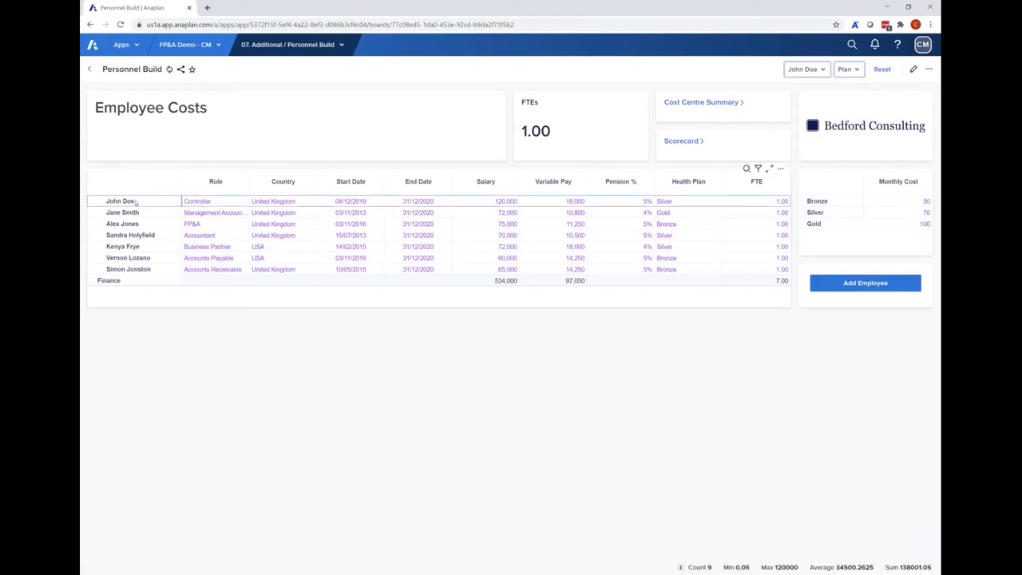
click(193, 216)
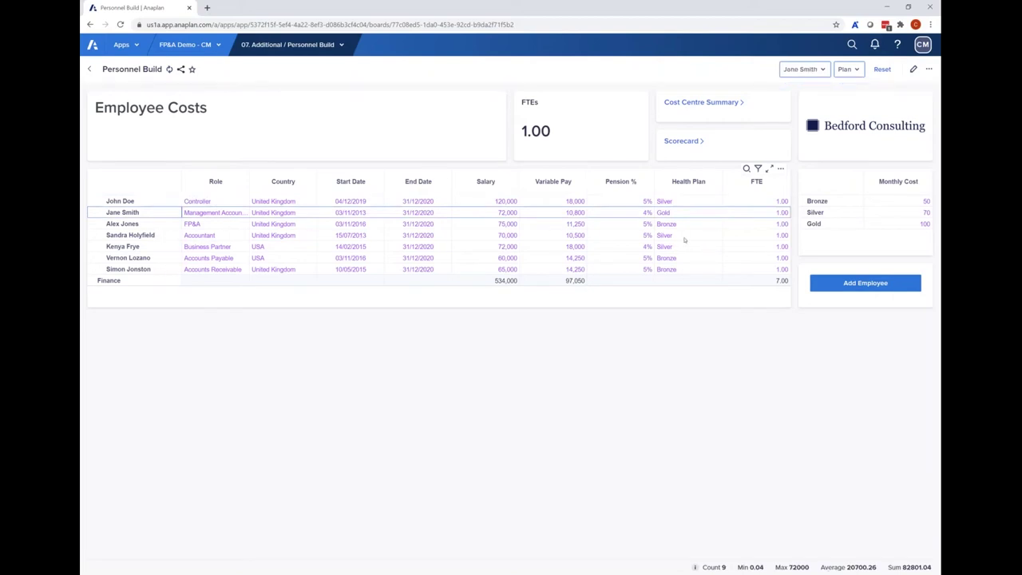
click(821, 71)
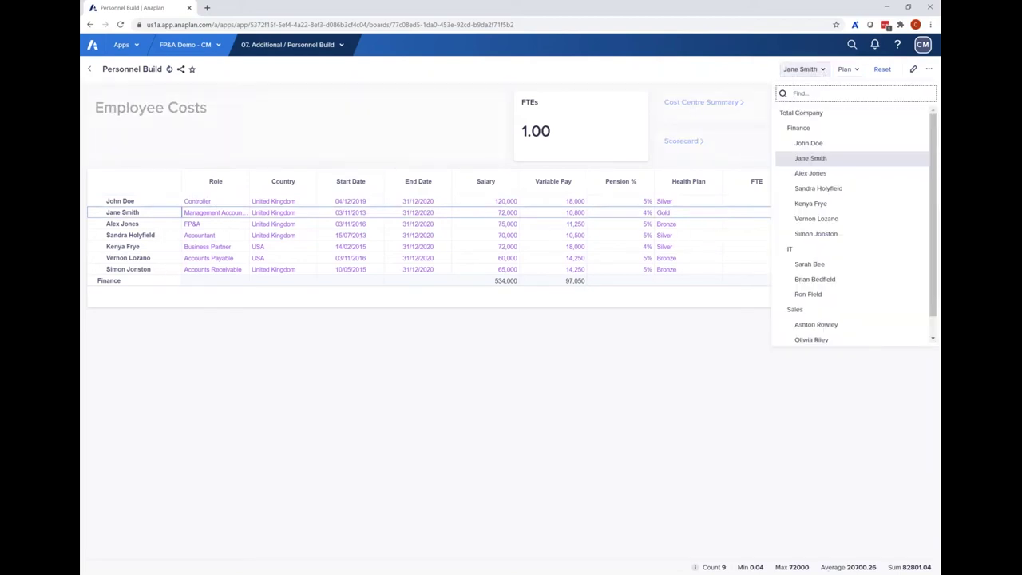
click(792, 248)
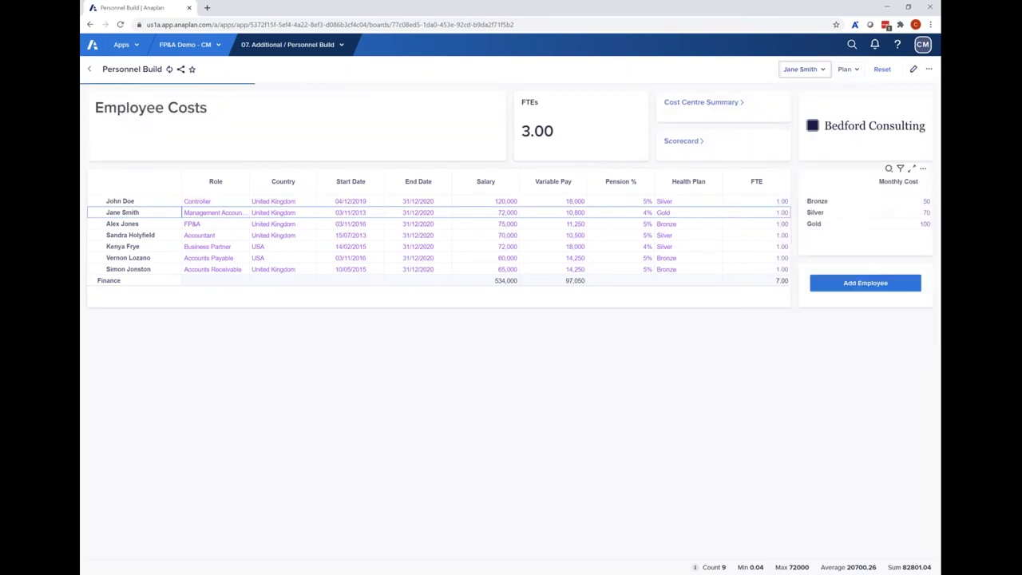
click(818, 70)
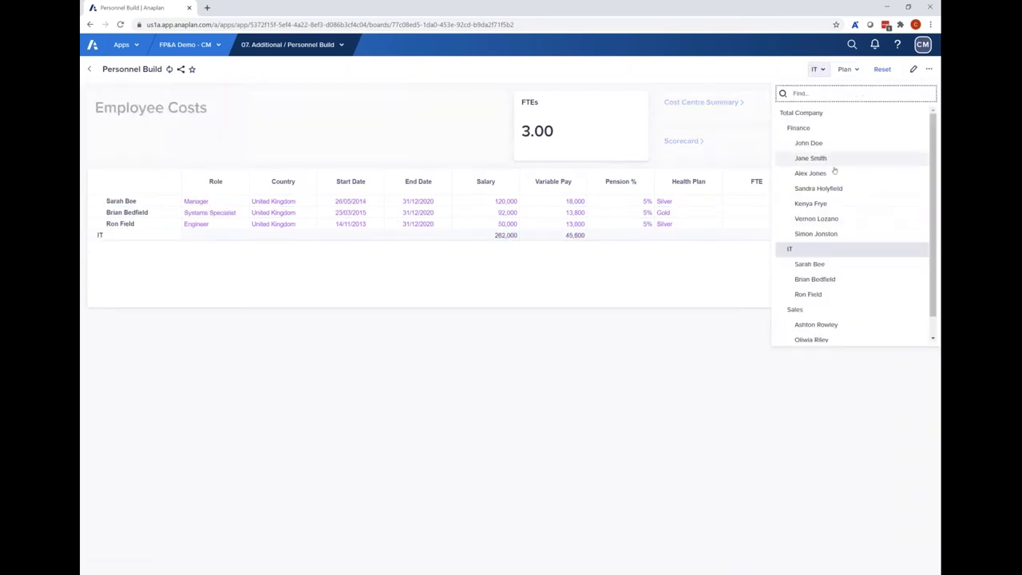
click(798, 128)
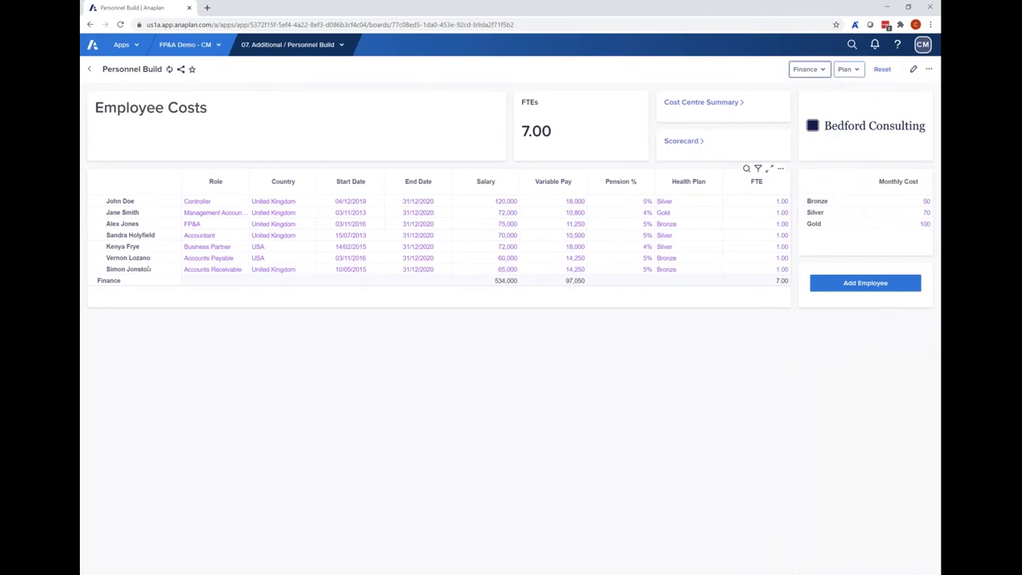
- Compare the health plan monthly costs, then open the Build Example source model
click(892, 210)
click(884, 205)
click(886, 213)
click(880, 227)
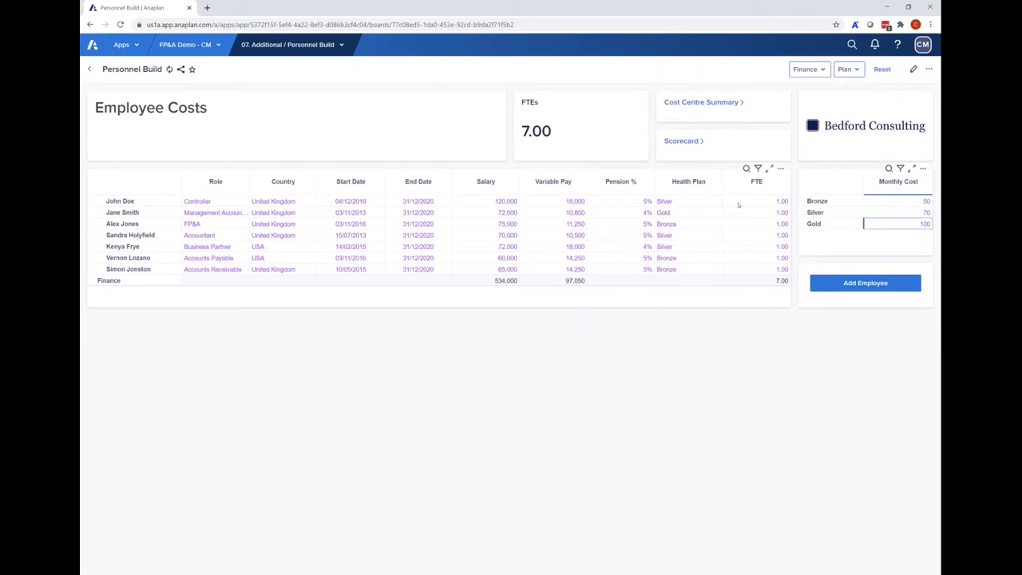
click(687, 201)
click(886, 213)
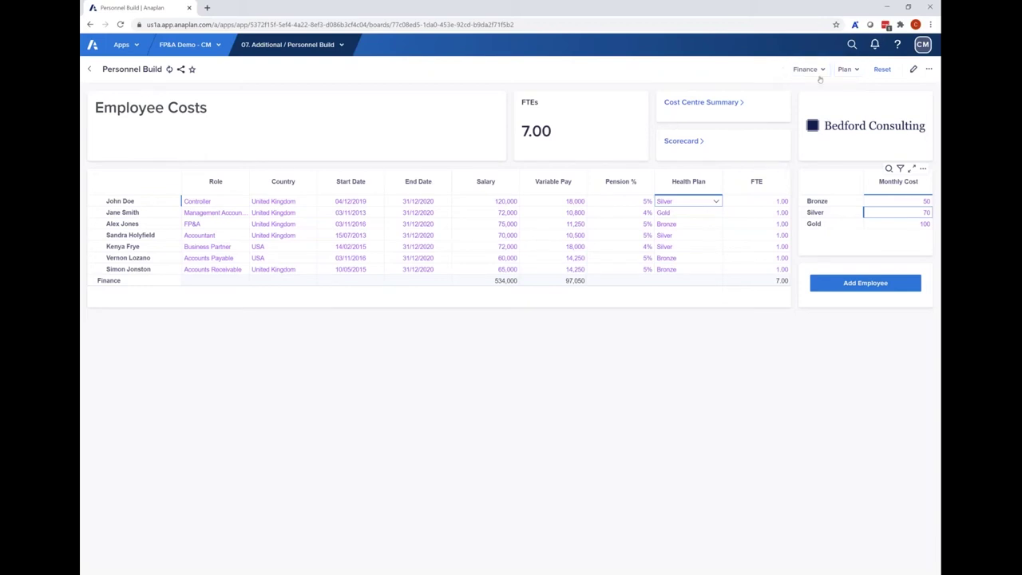
click(928, 69)
click(887, 150)
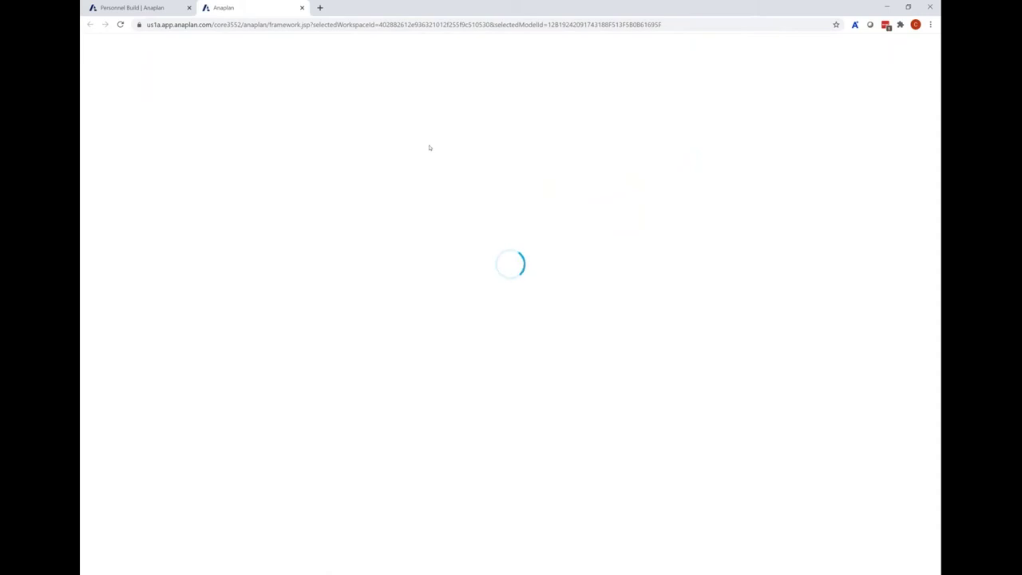
- In Model Settings, review the Users, Versions, Employees, Health Plans and Country lists
click(230, 112)
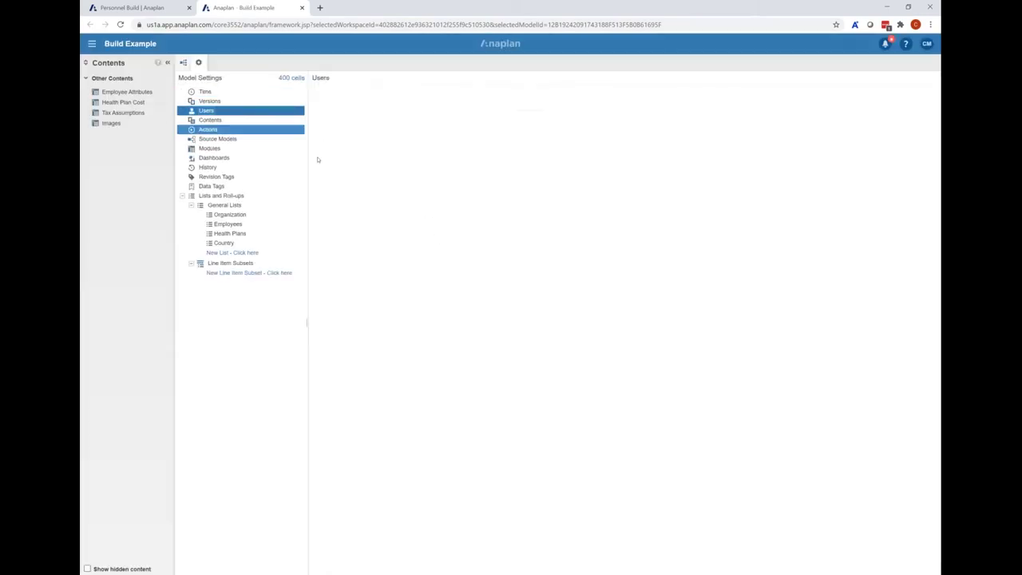
click(209, 101)
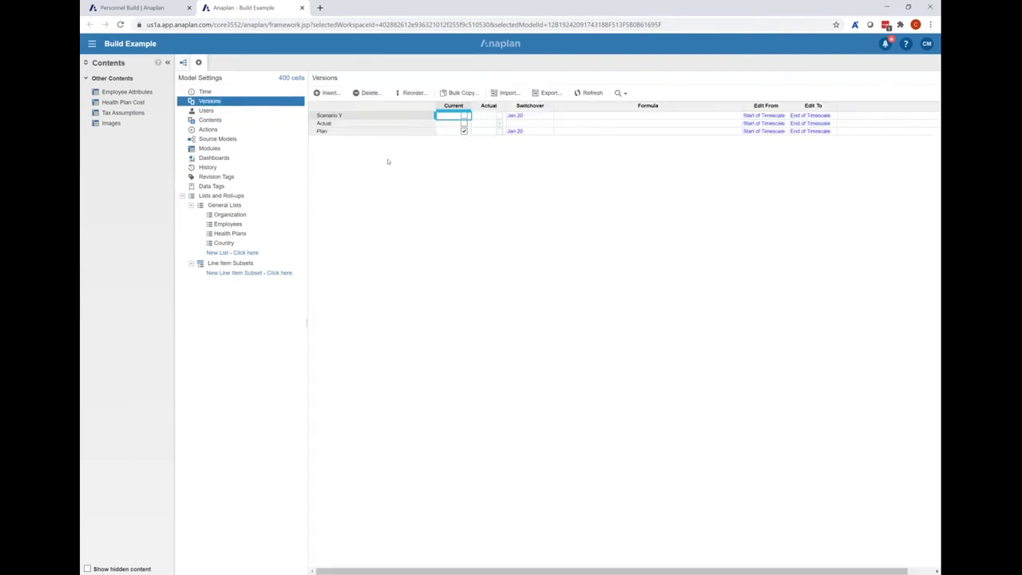
click(228, 224)
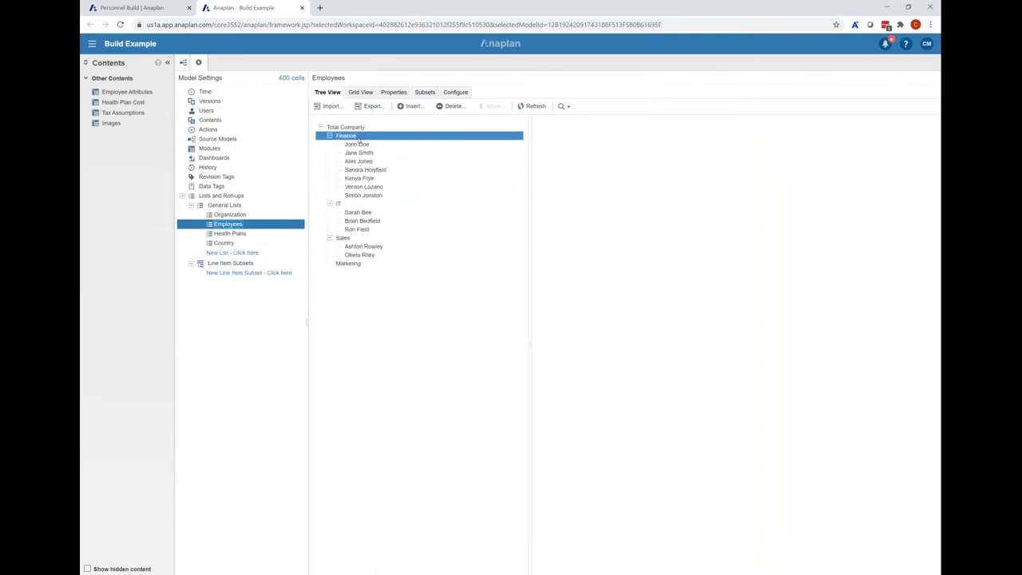
click(276, 233)
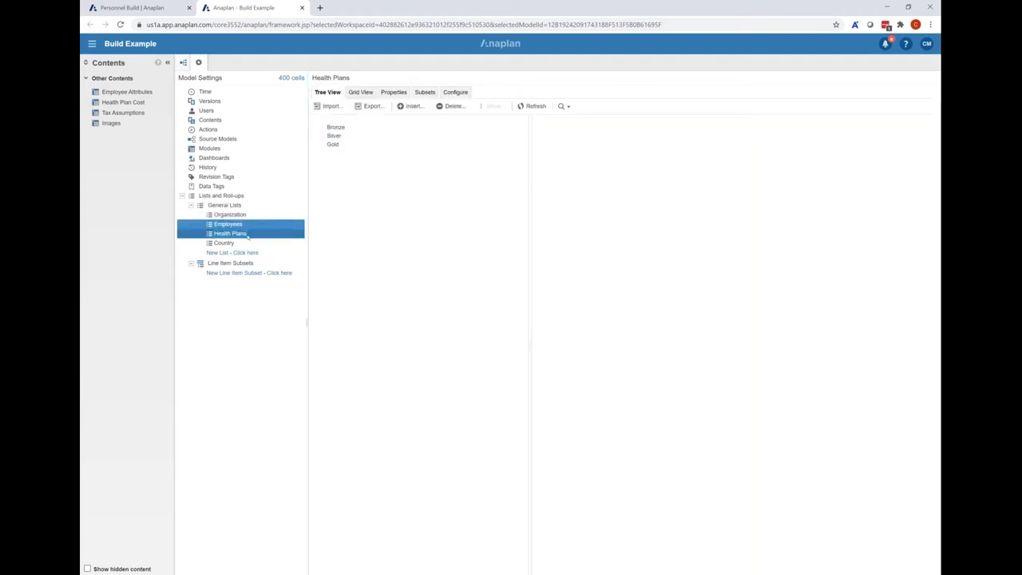
click(239, 243)
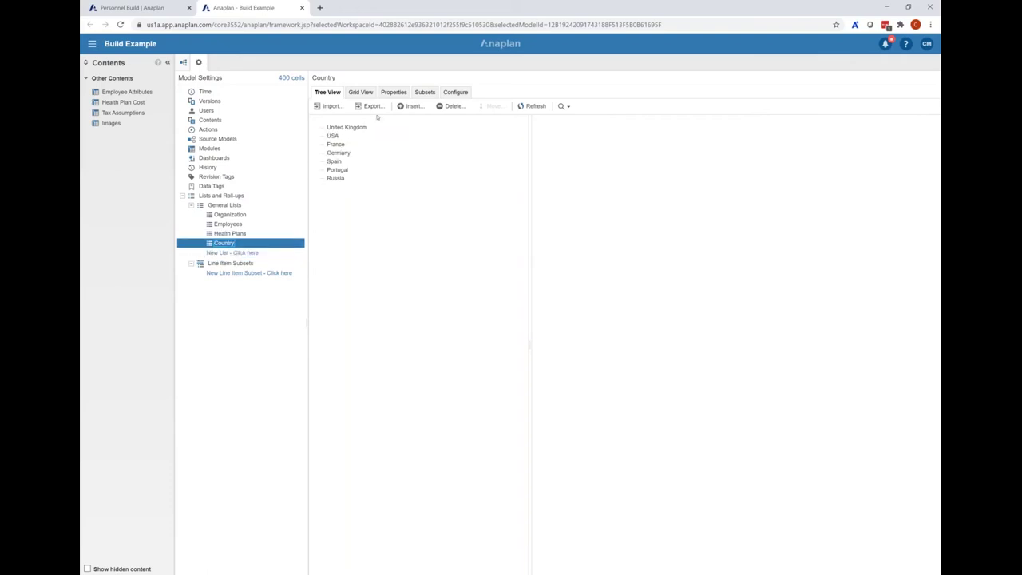
- Cancel inserting Country items, then open Employee Attributes and select the employee rows
click(411, 106)
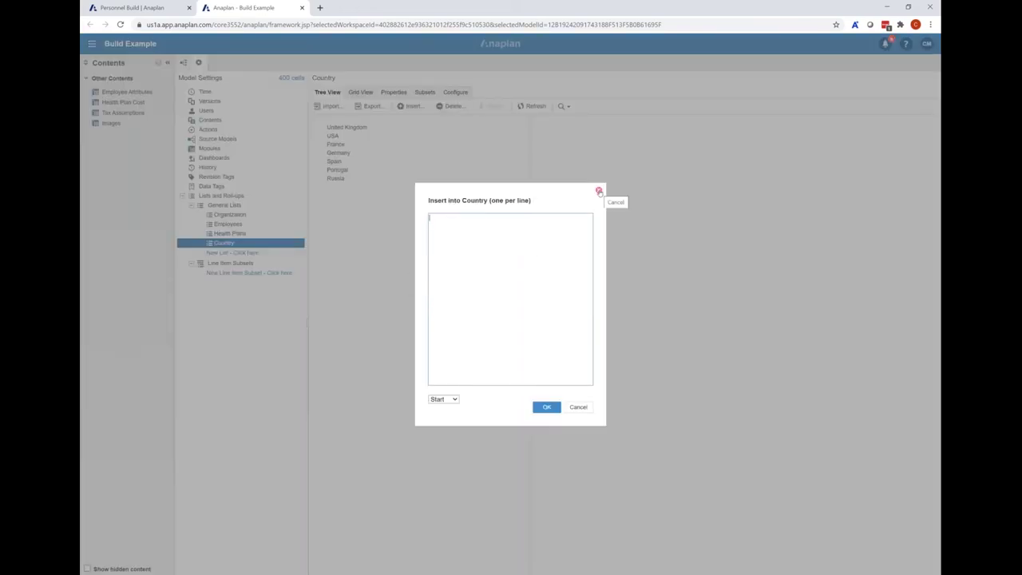
click(599, 192)
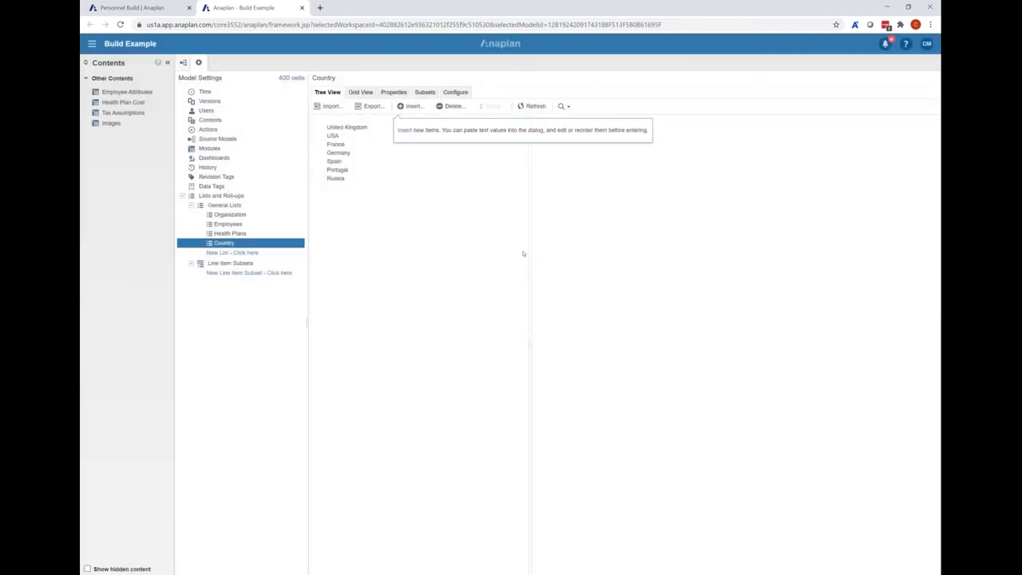
click(129, 93)
drag(324, 163, 727, 201)
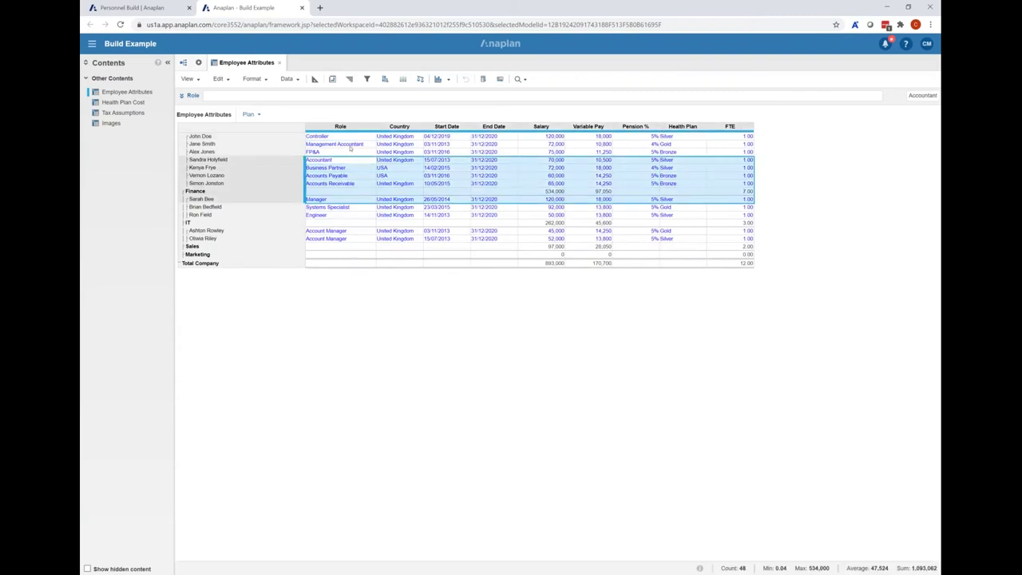
- Inspect Jane Smith's row in Employee Attributes and check the module's dimension layout
click(395, 143)
click(447, 144)
key(Right)
key(Right)
key(Right)
key(Right)
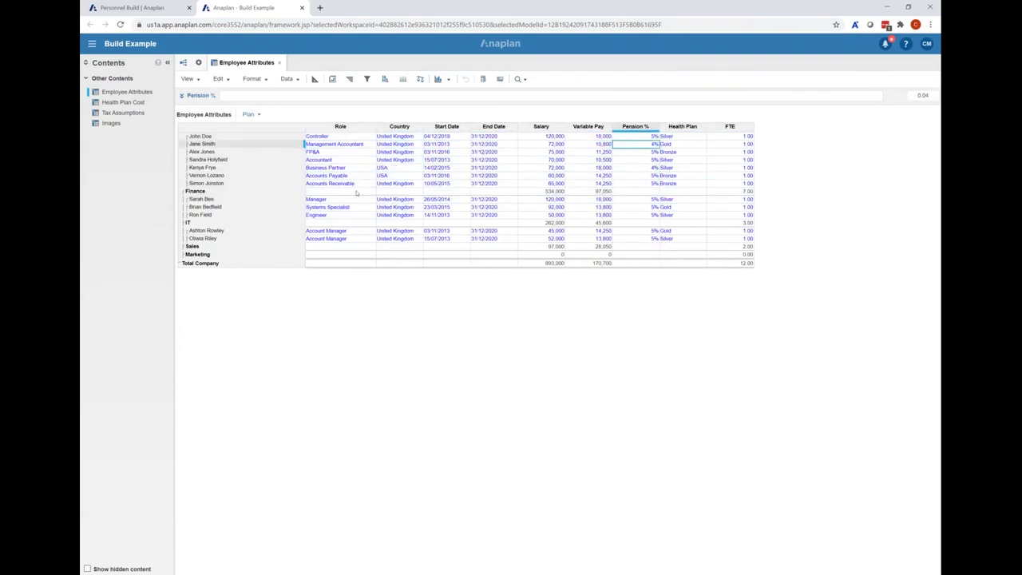
click(333, 78)
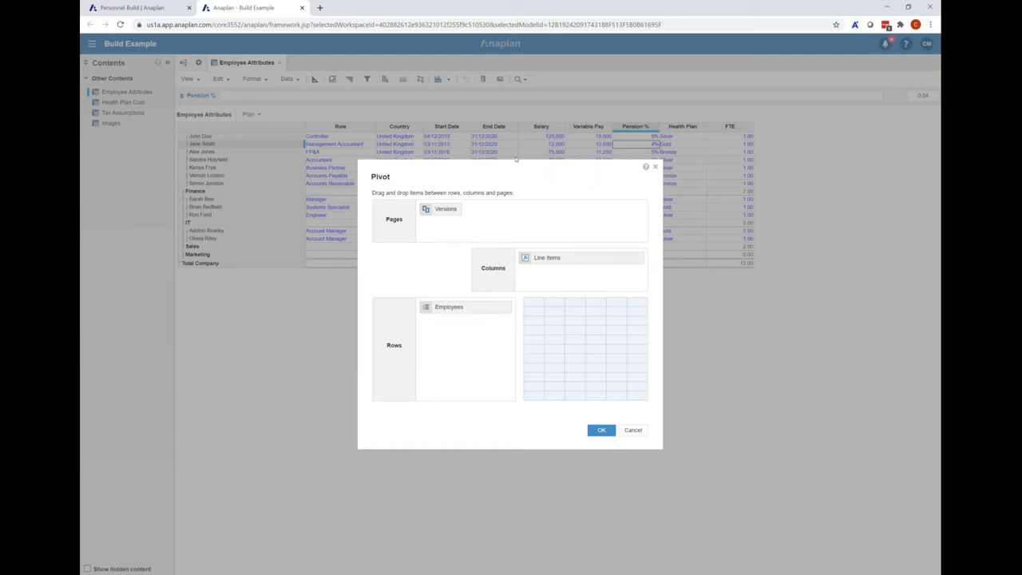
click(654, 166)
- Open Health Plan Cost and Tax Assumptions and check each module's dimension layout
click(122, 102)
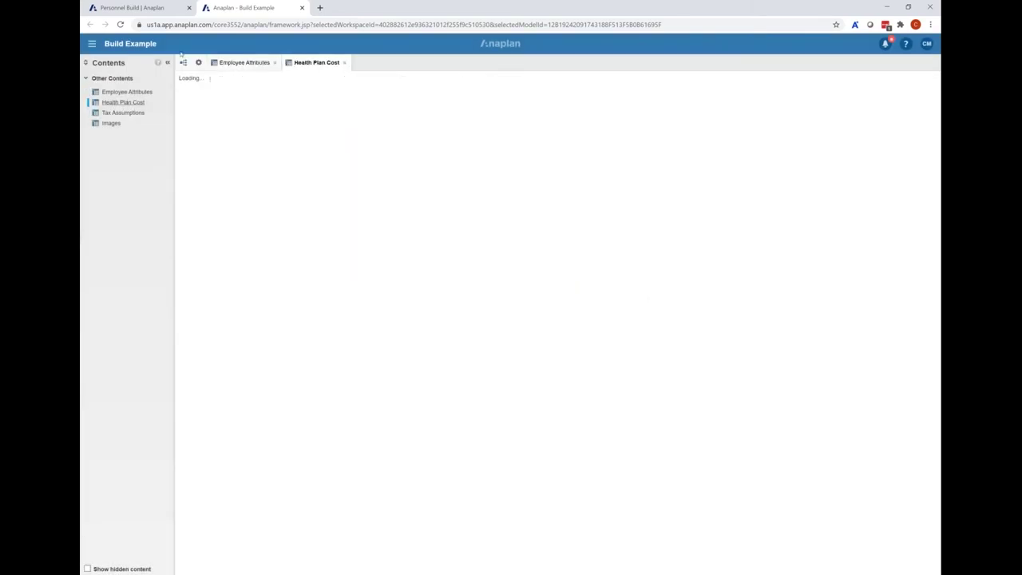
click(332, 79)
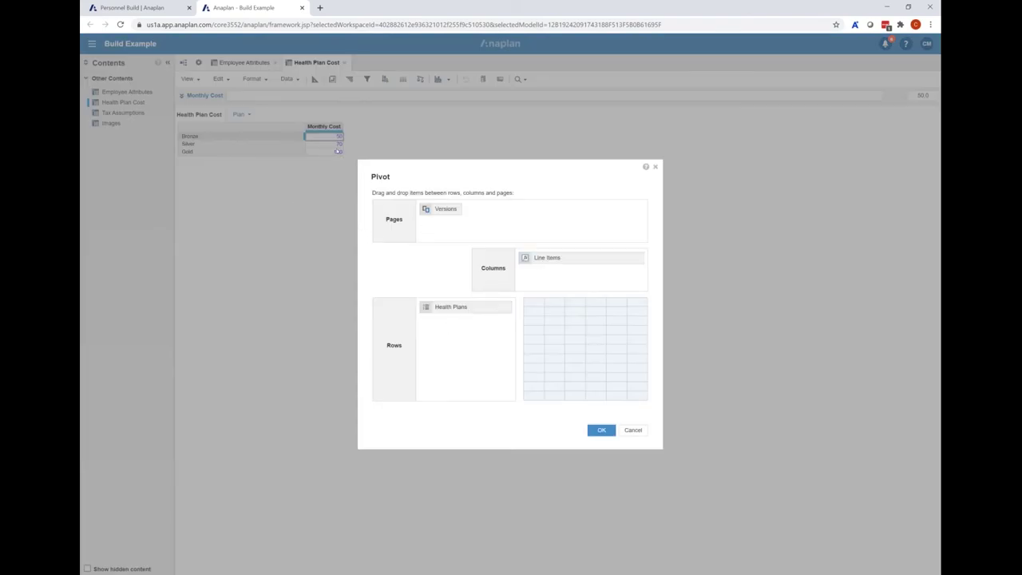
click(655, 166)
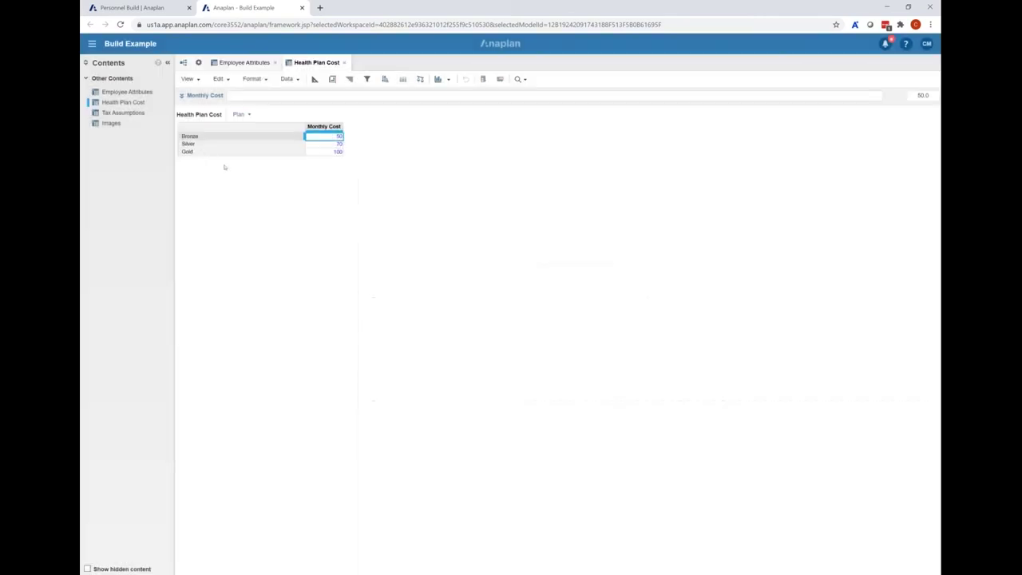
click(123, 112)
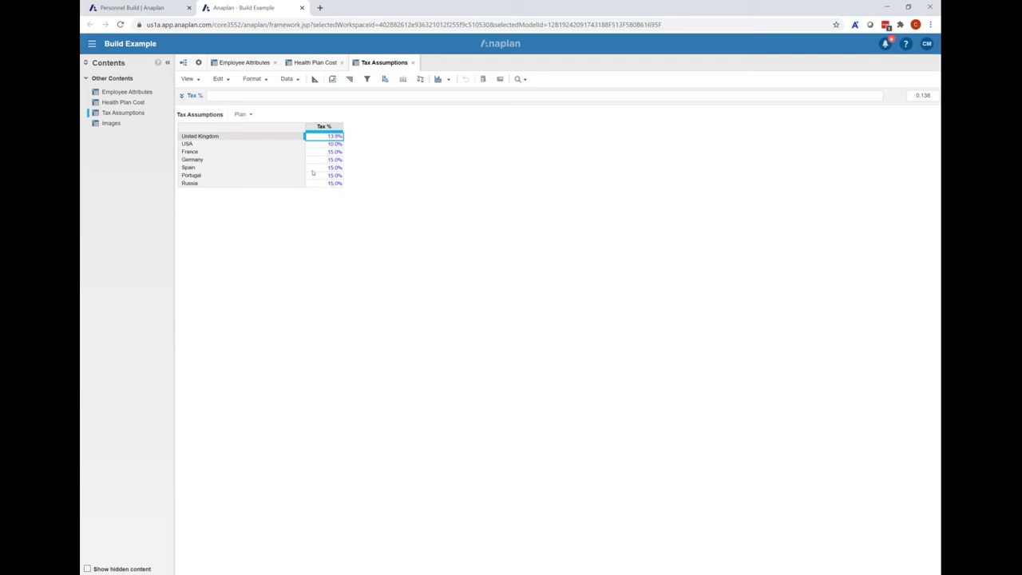
click(332, 78)
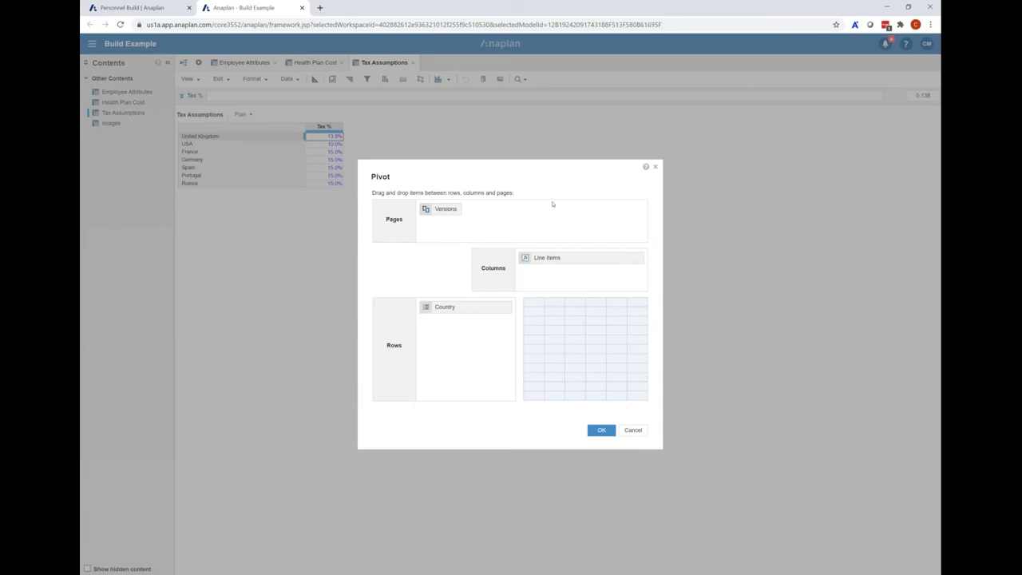
click(654, 169)
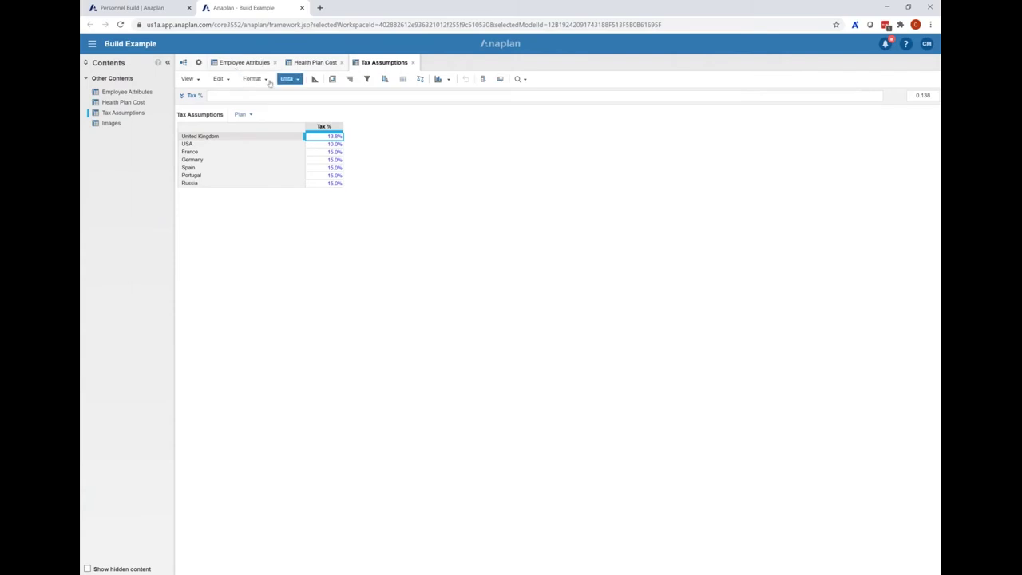
- Compare monthly health plan costs and country tax percentages across tabs, then open Model Settings
click(245, 64)
click(316, 63)
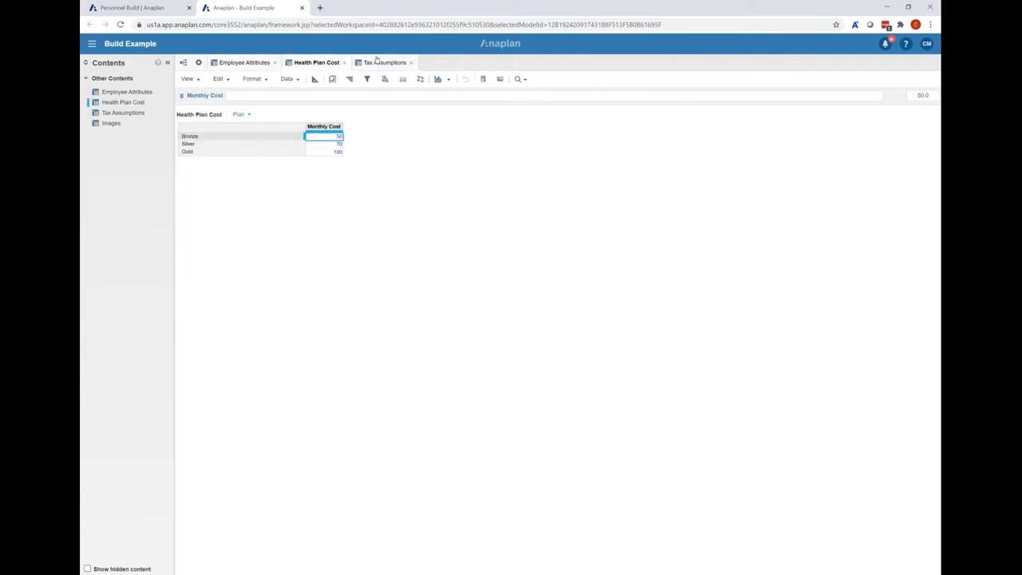
click(360, 66)
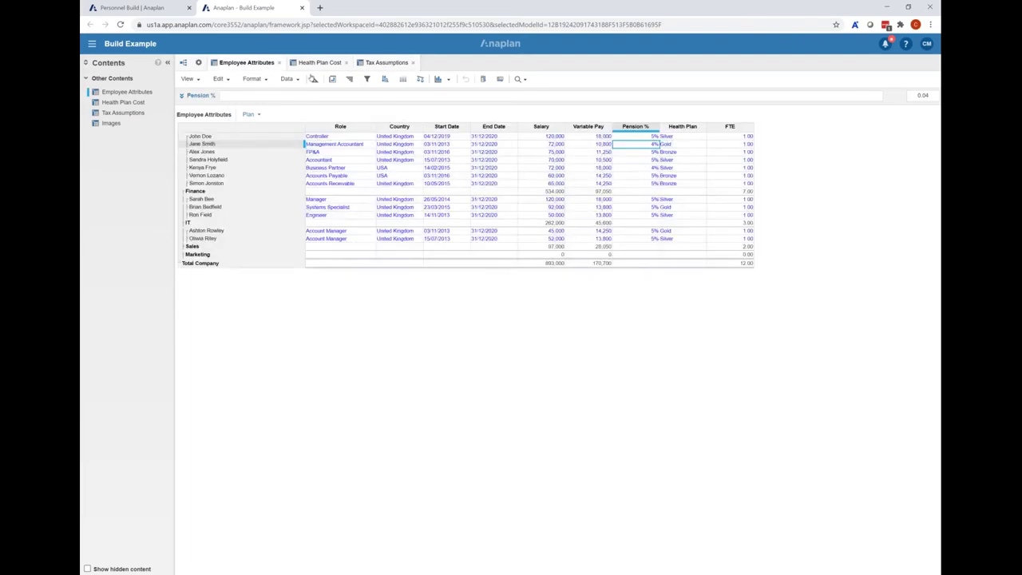
click(319, 63)
click(382, 64)
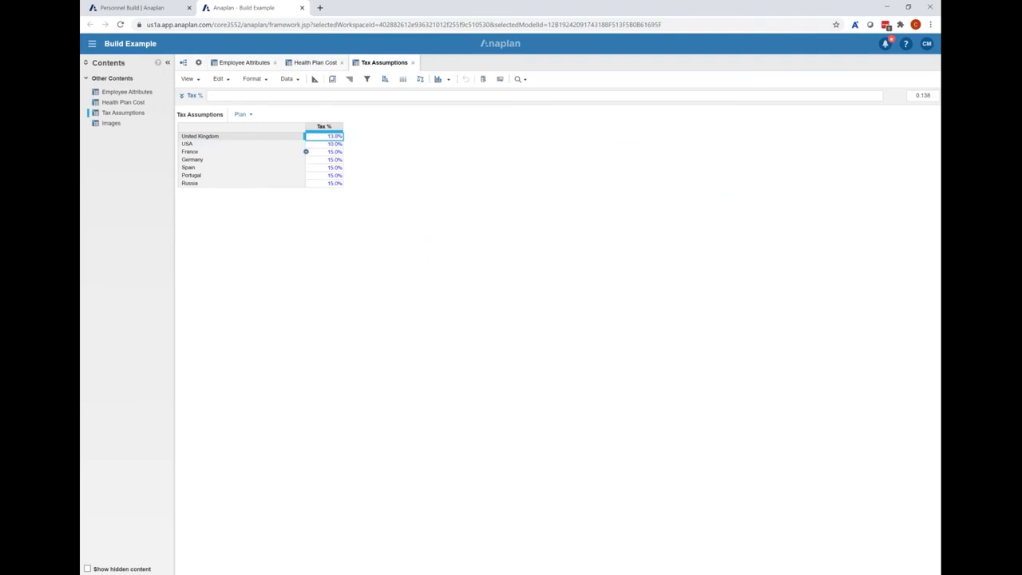
click(199, 63)
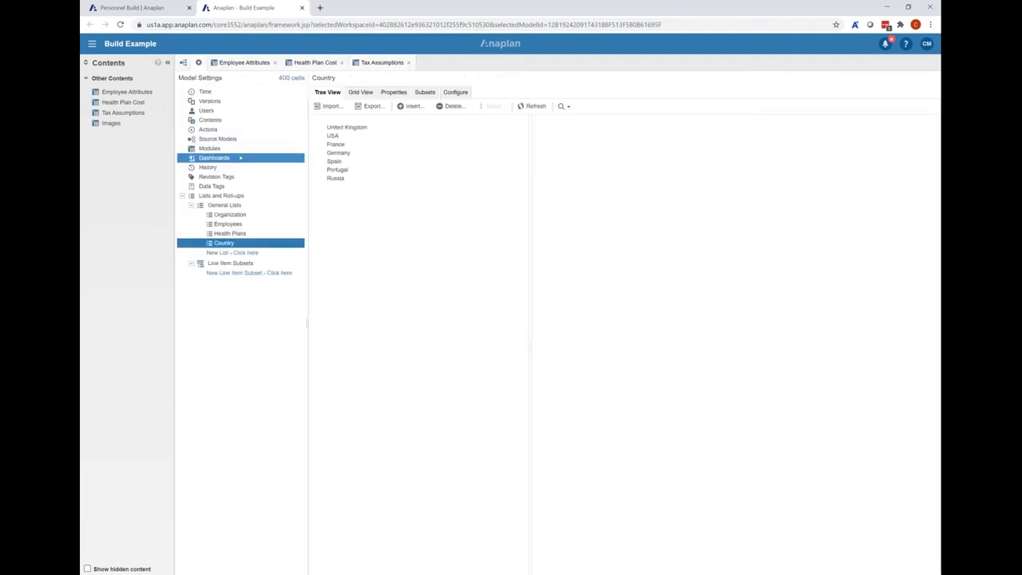
- From the Modules list, start a new module named Employee Costs
click(247, 149)
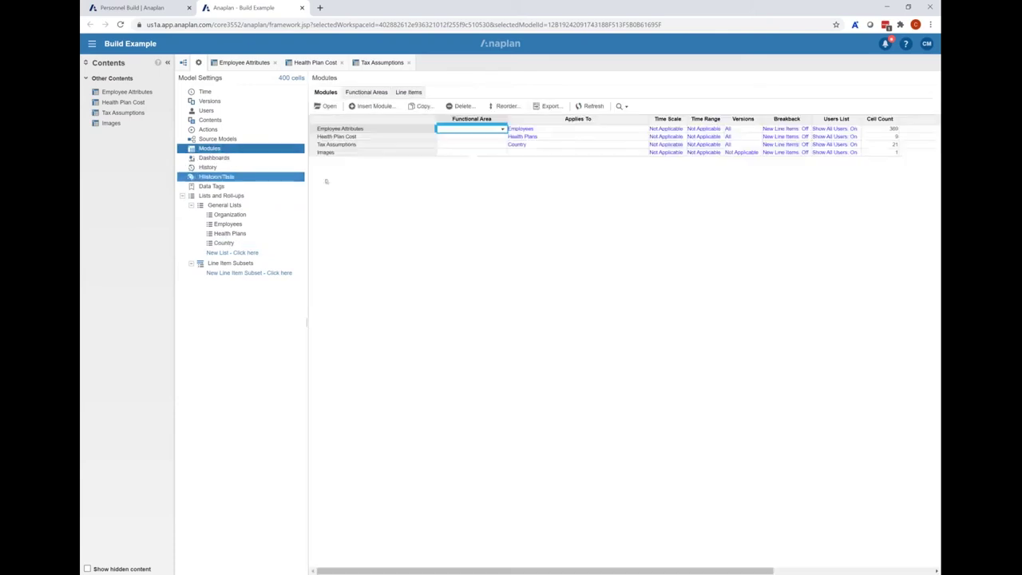
click(375, 143)
click(343, 129)
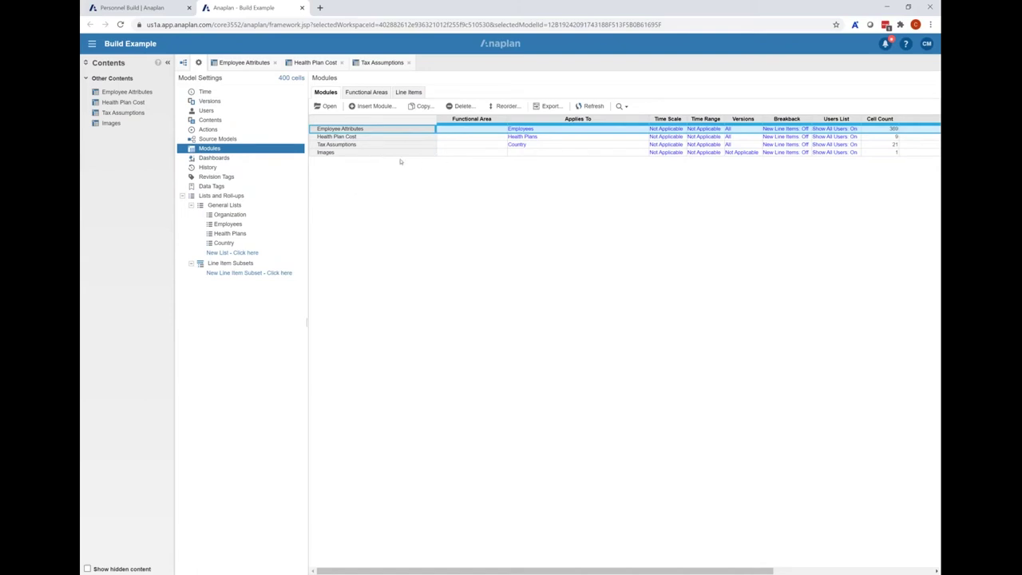
click(372, 105)
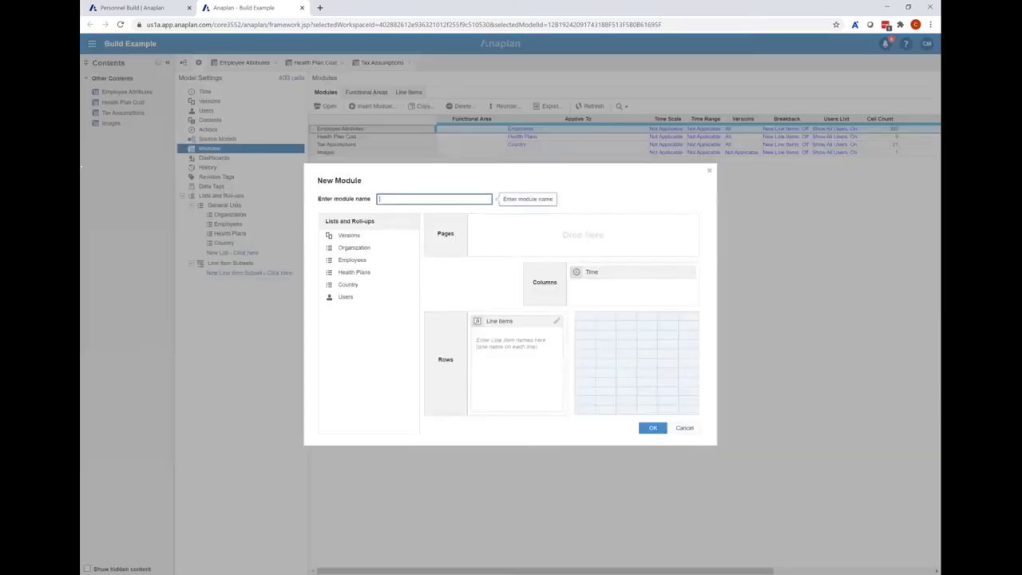
text(Employee Costs)
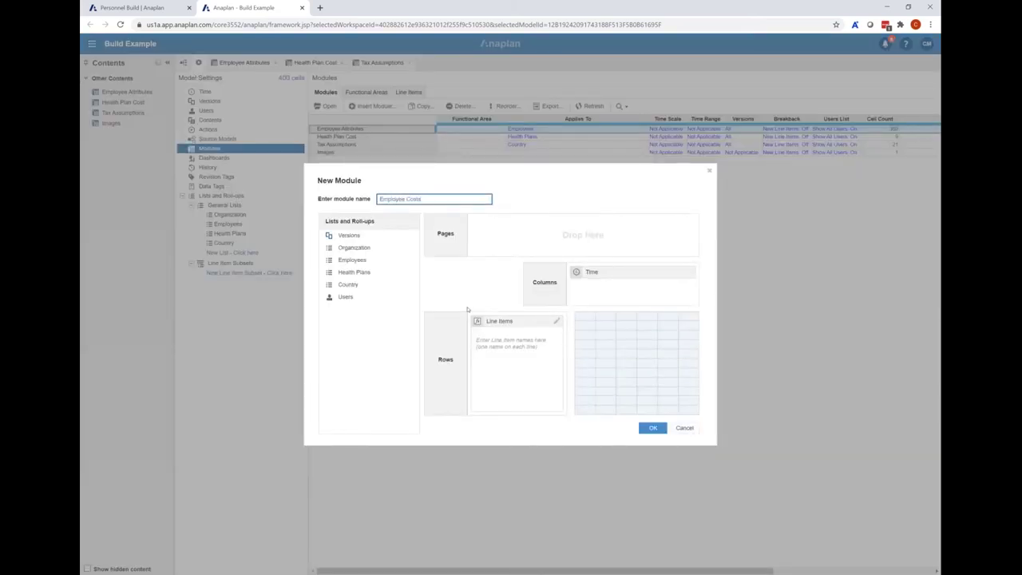
- Put Versions and Employees on pages with Time as columns, and add line items Active? through Total Employee Cost
click(389, 259)
drag(348, 235, 582, 255)
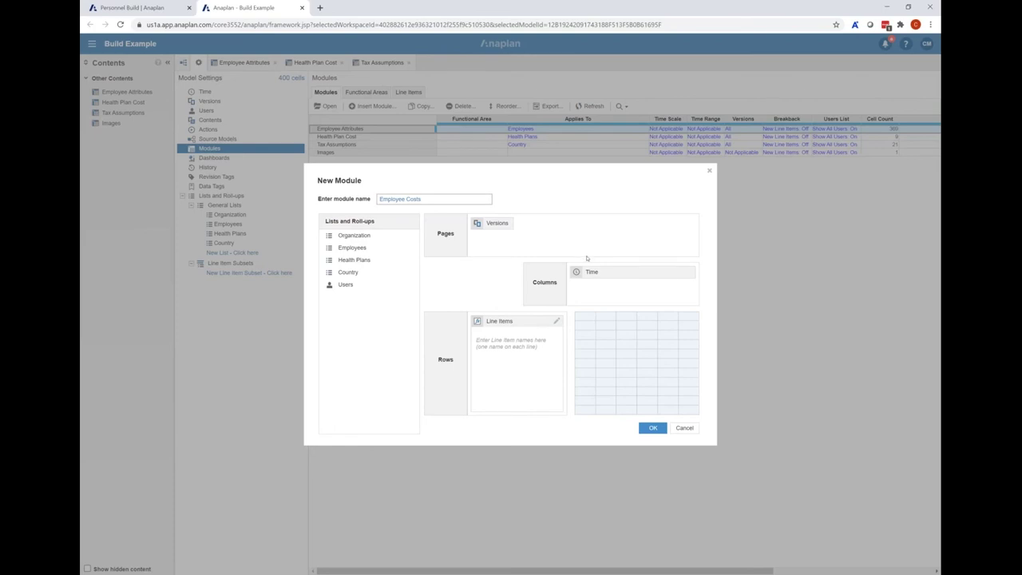
click(623, 274)
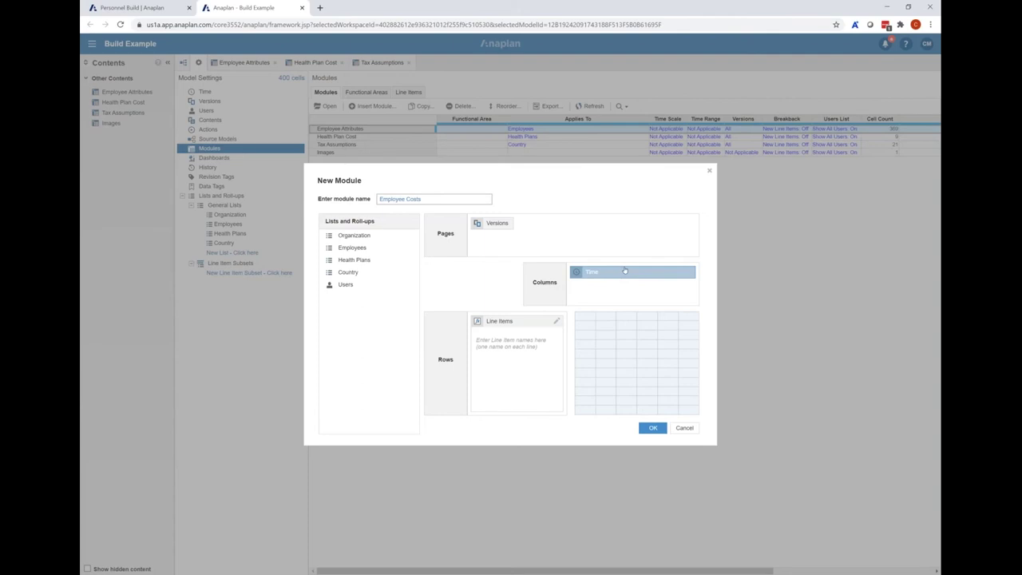
drag(380, 253, 616, 233)
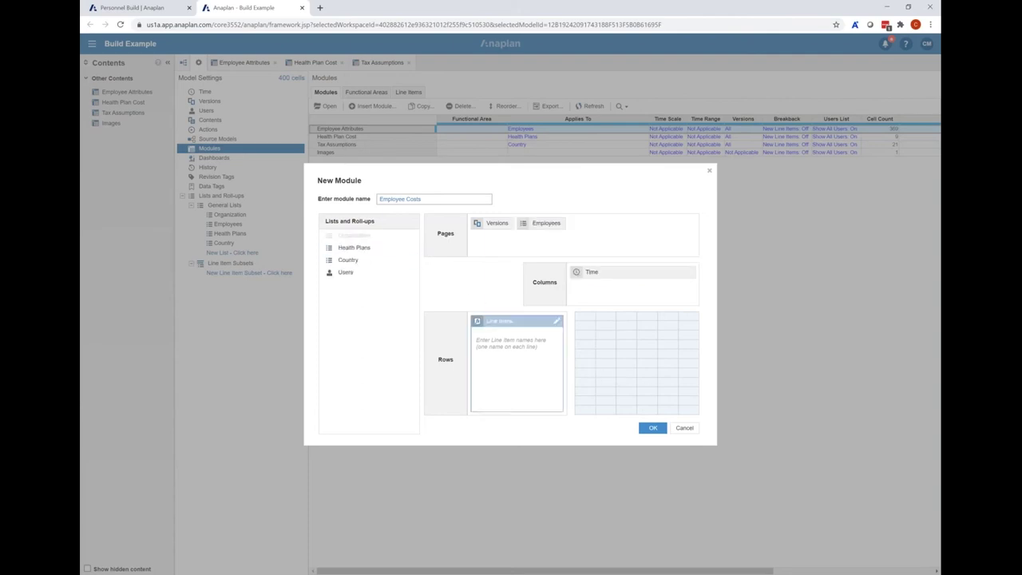
drag(535, 228, 363, 305)
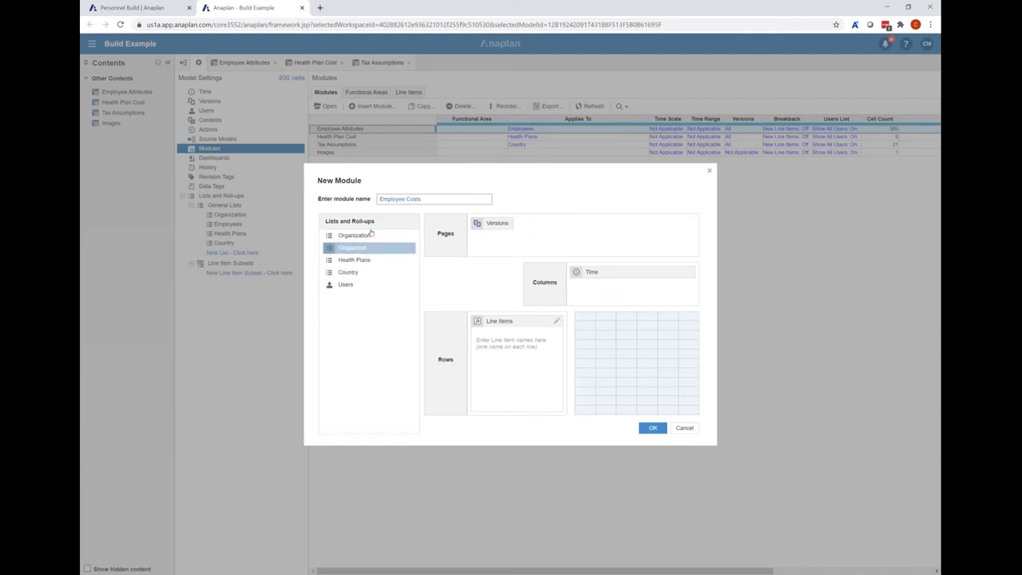
click(359, 272)
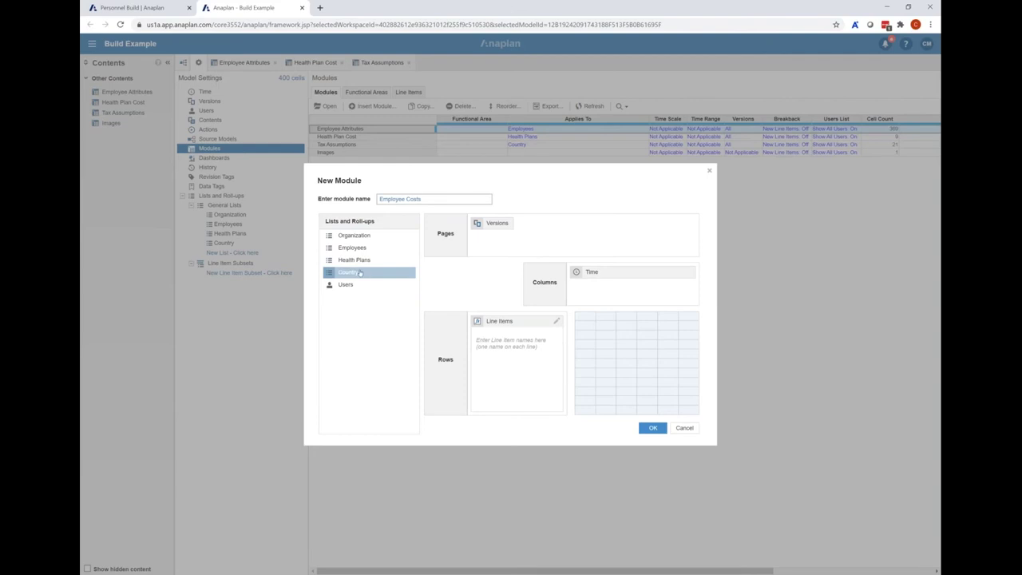
drag(360, 249, 551, 230)
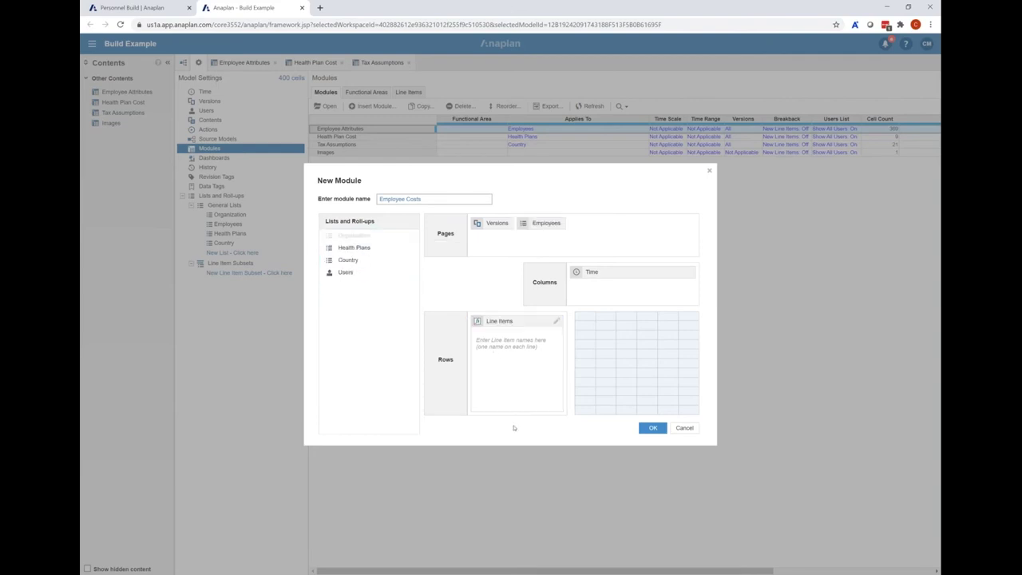
click(516, 356)
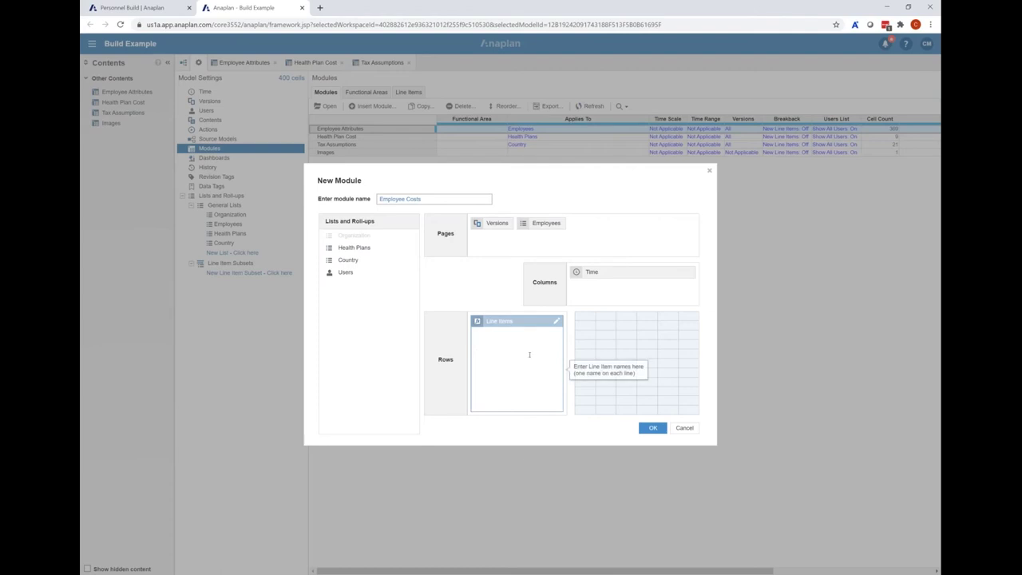
text(Active)
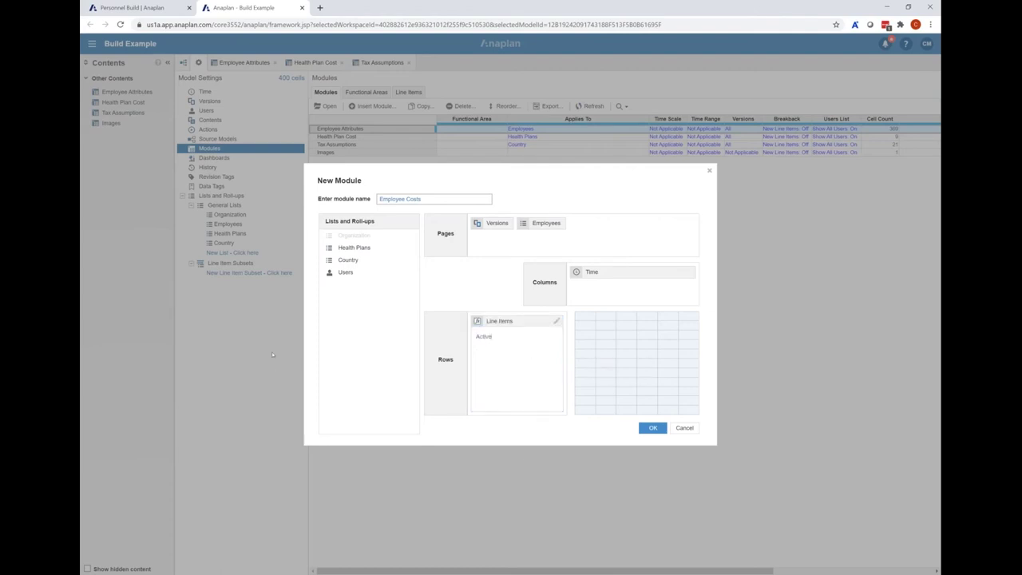
text(? Salary )
text(Va)
text(riable Pay )
text(Pension Tax )
text(health Plan )
text(Total Employee)
text( Costs)
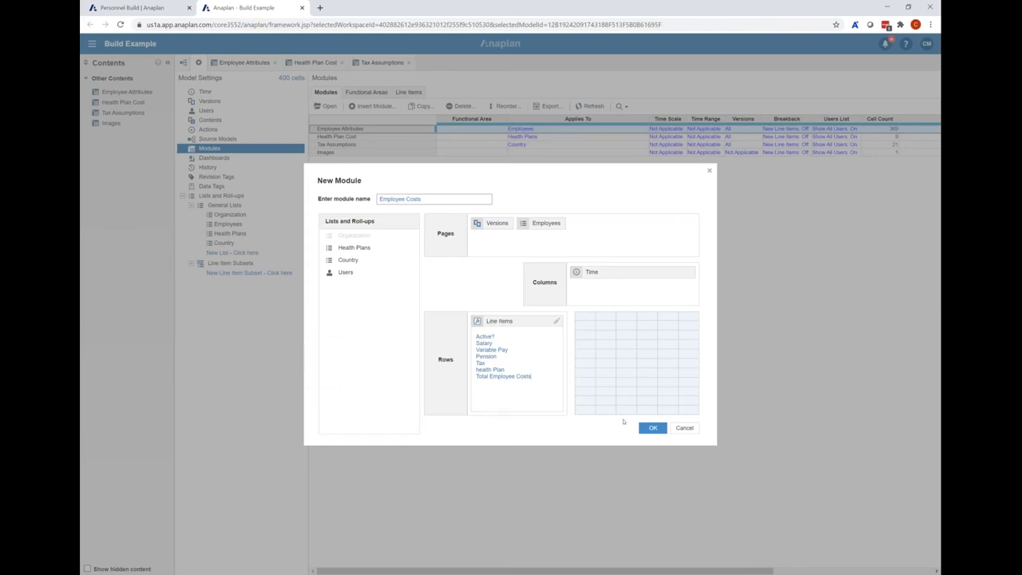
- Create the Employee Costs module and rename the health Plan line item to Health Plan
click(652, 427)
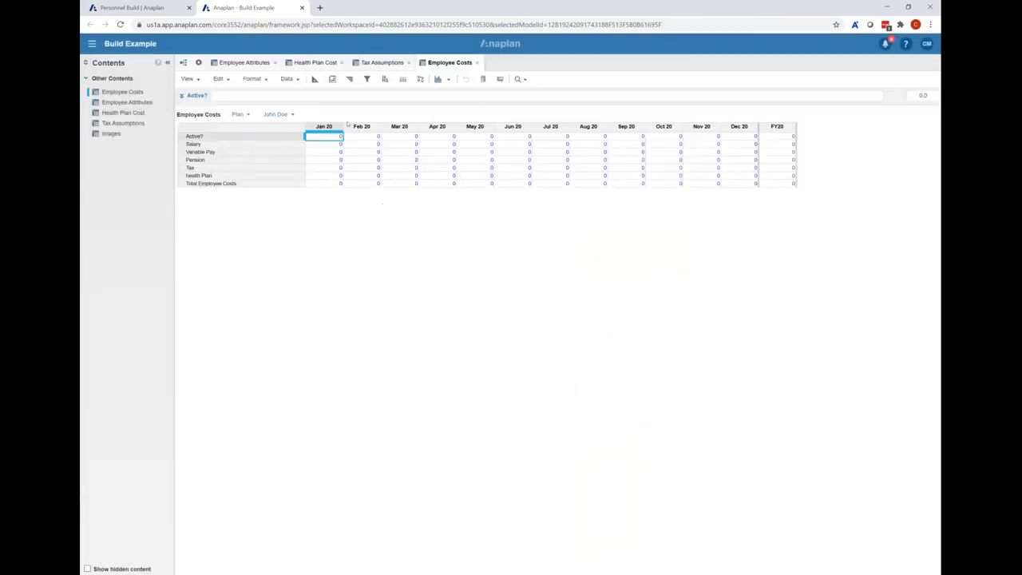
double_click(204, 175)
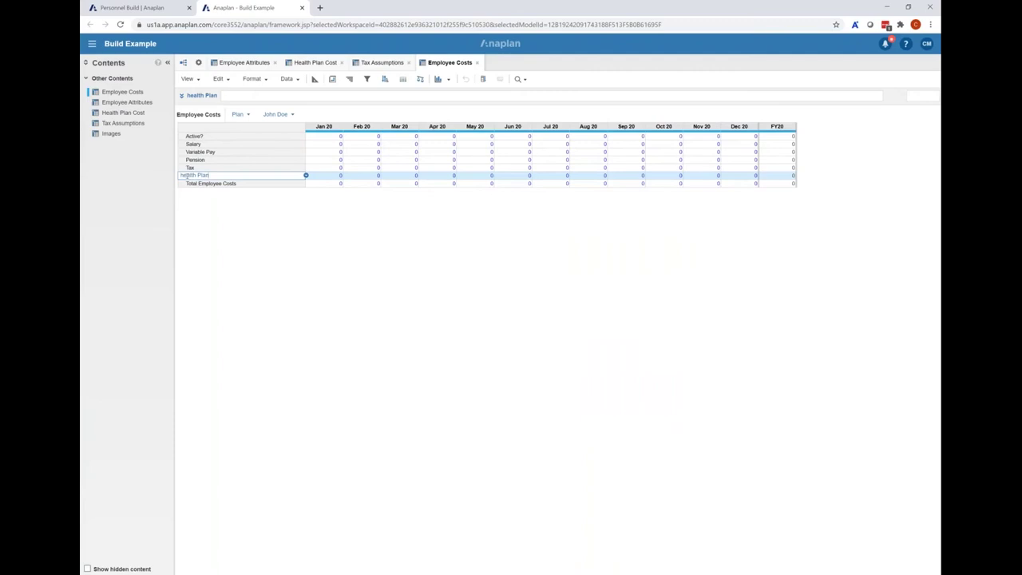
click(305, 174)
key(BackSpace)
text(H)
key(Return)
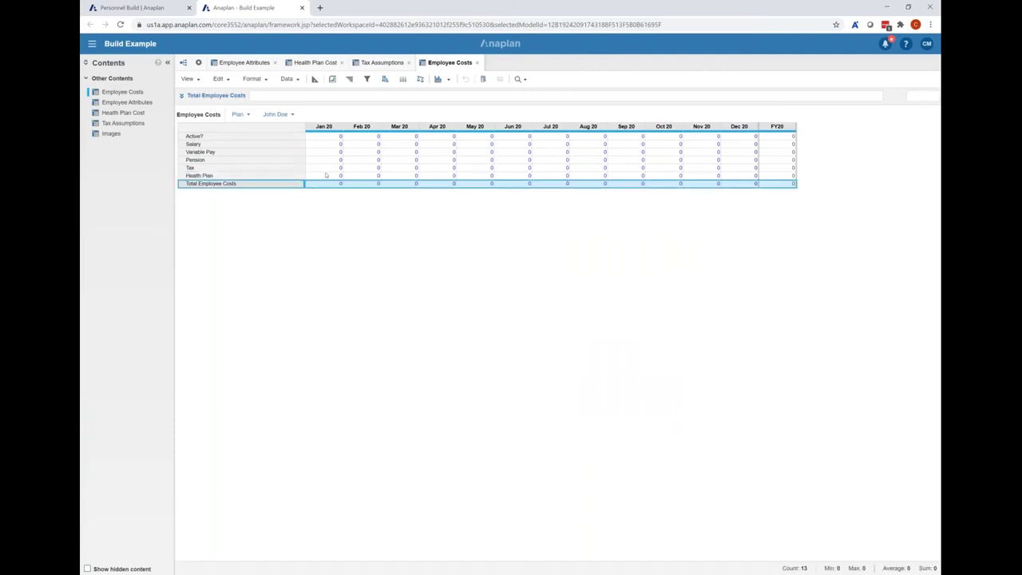
- Test-enter 100 in the Jan 20 Active? cell, delete it, and show the blueprint
click(326, 141)
key(Down)
key(Down)
click(563, 153)
click(327, 137)
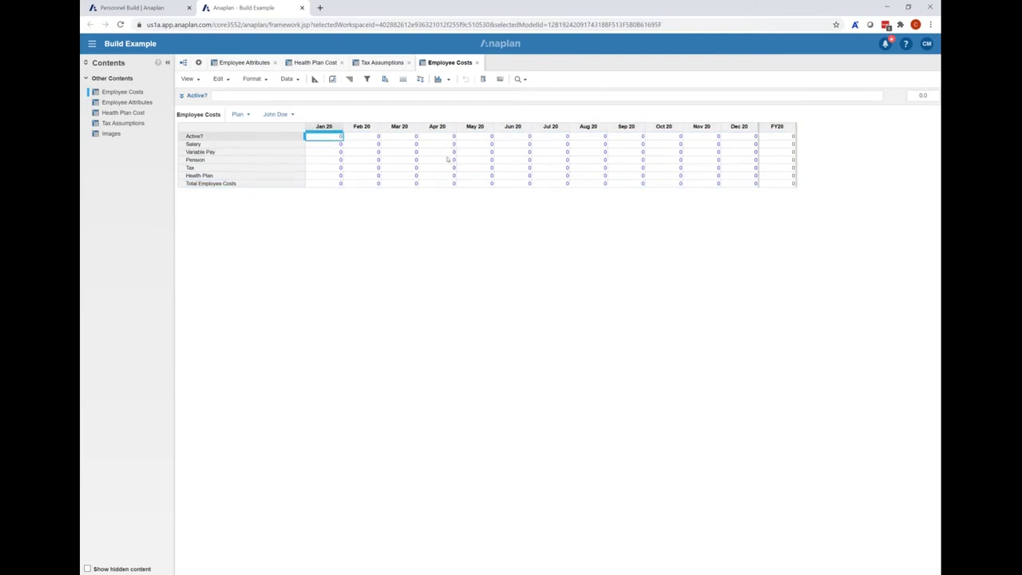
text(100)
key(Return)
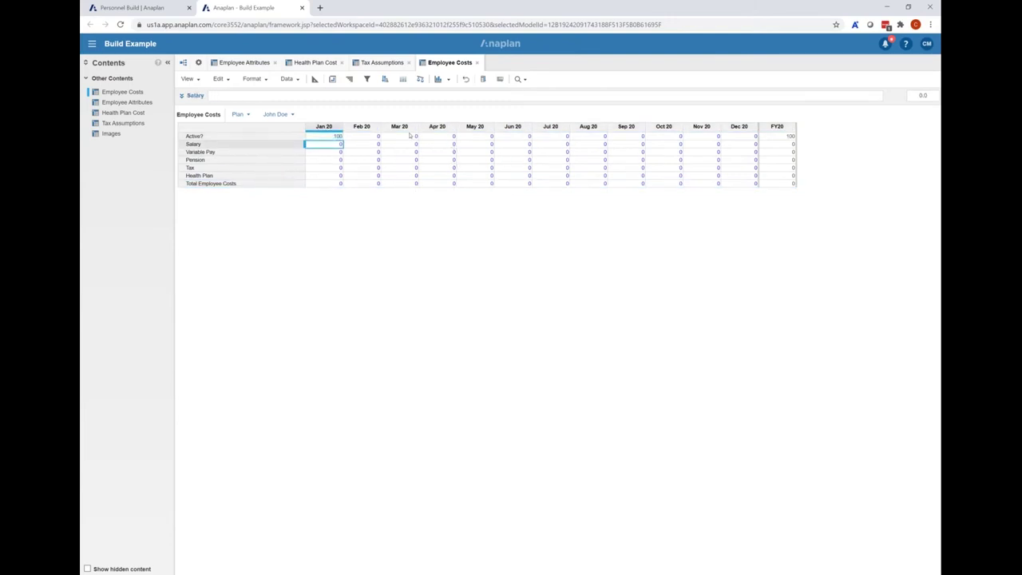
click(331, 139)
key(Delete)
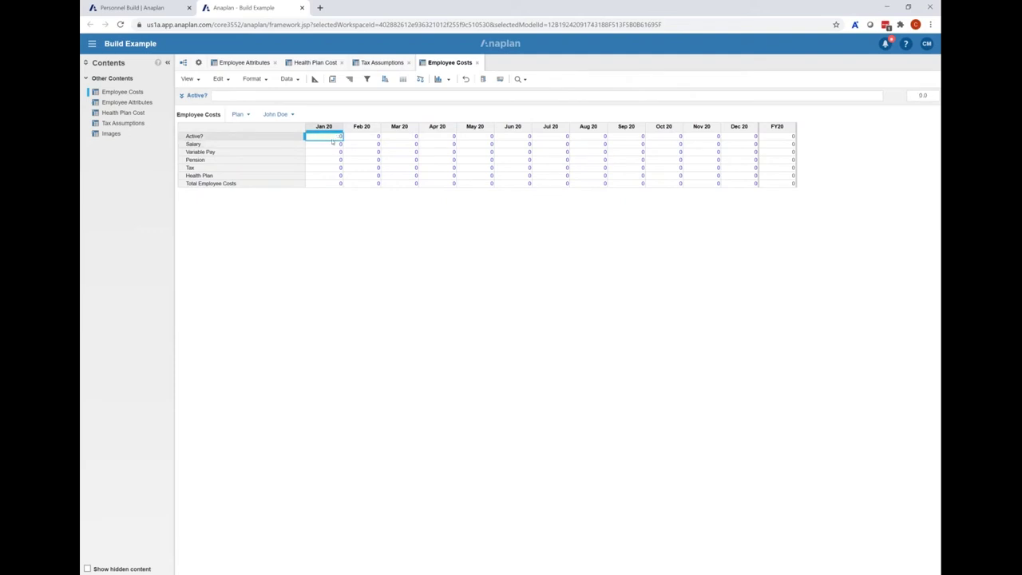
click(315, 79)
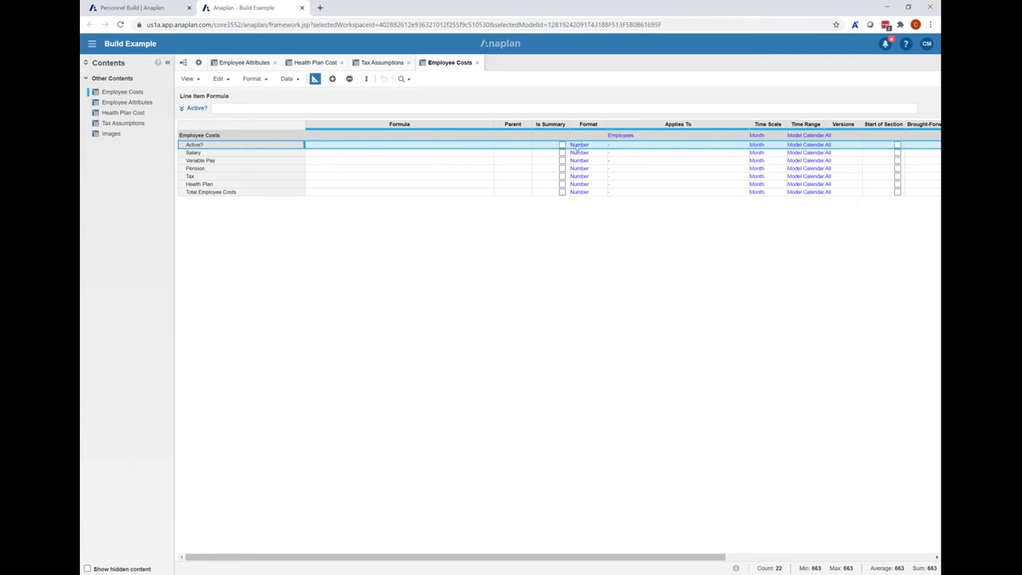
click(575, 145)
click(602, 145)
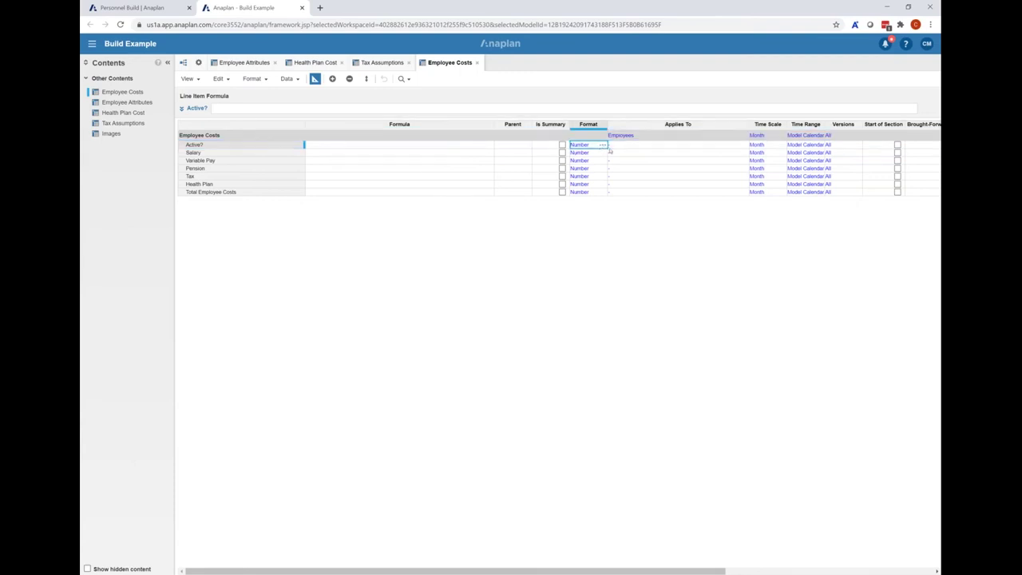
click(475, 203)
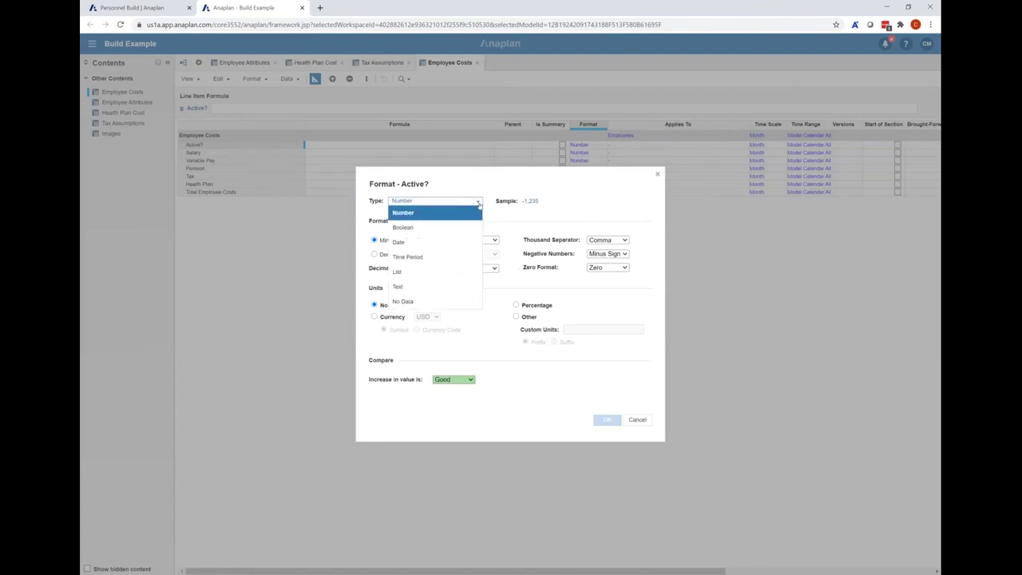
click(431, 230)
click(605, 419)
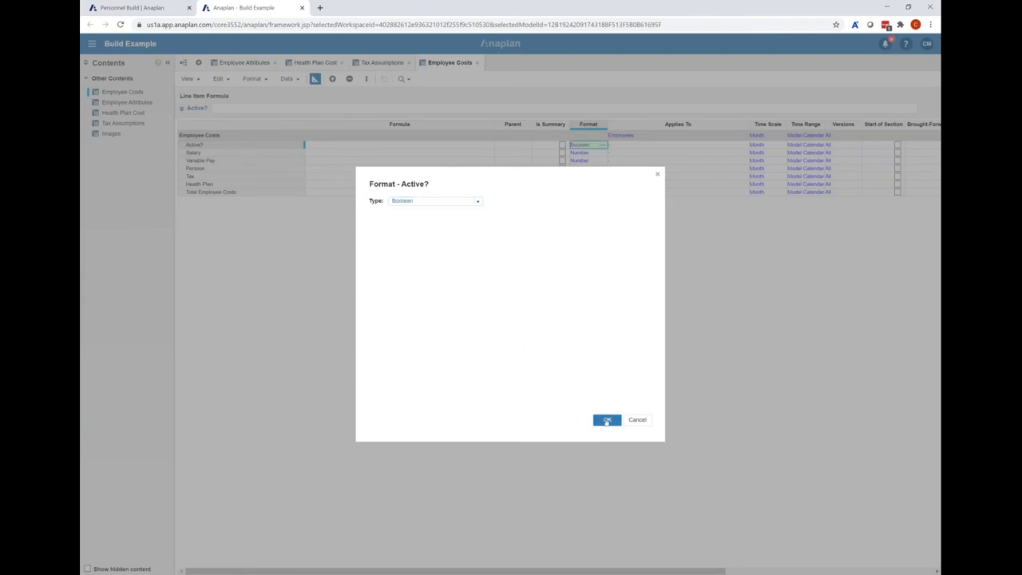
click(578, 153)
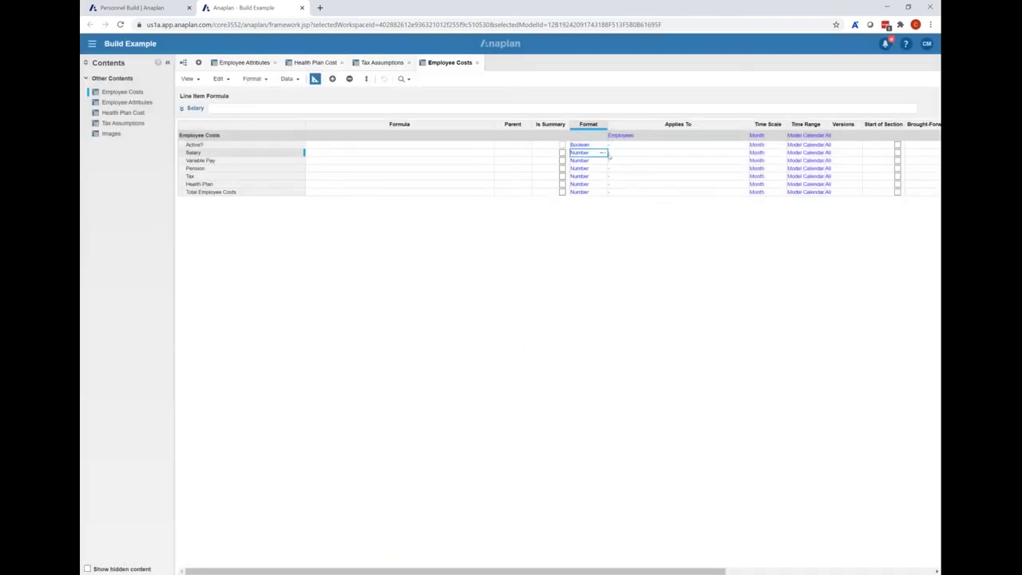
click(603, 152)
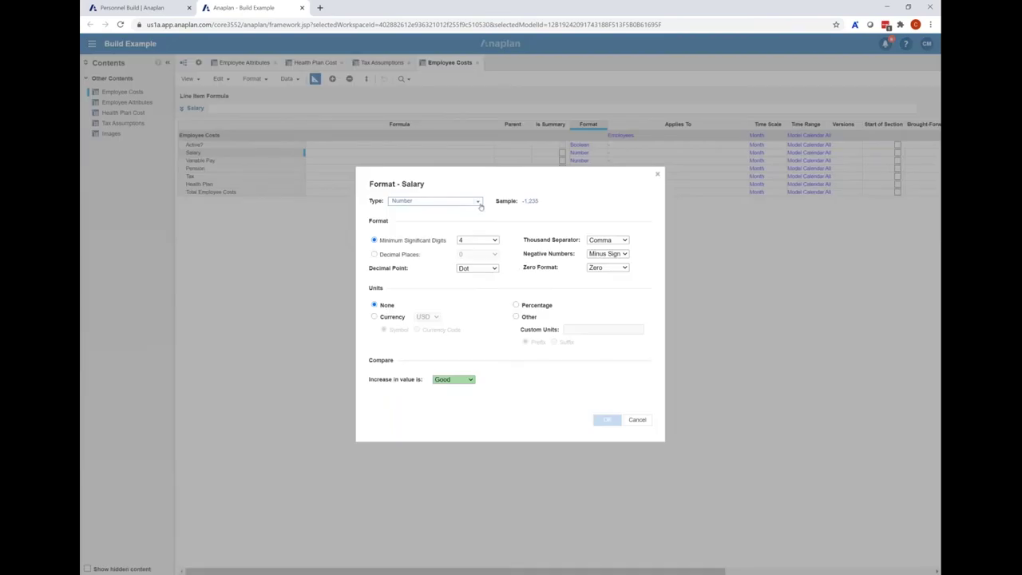
click(477, 201)
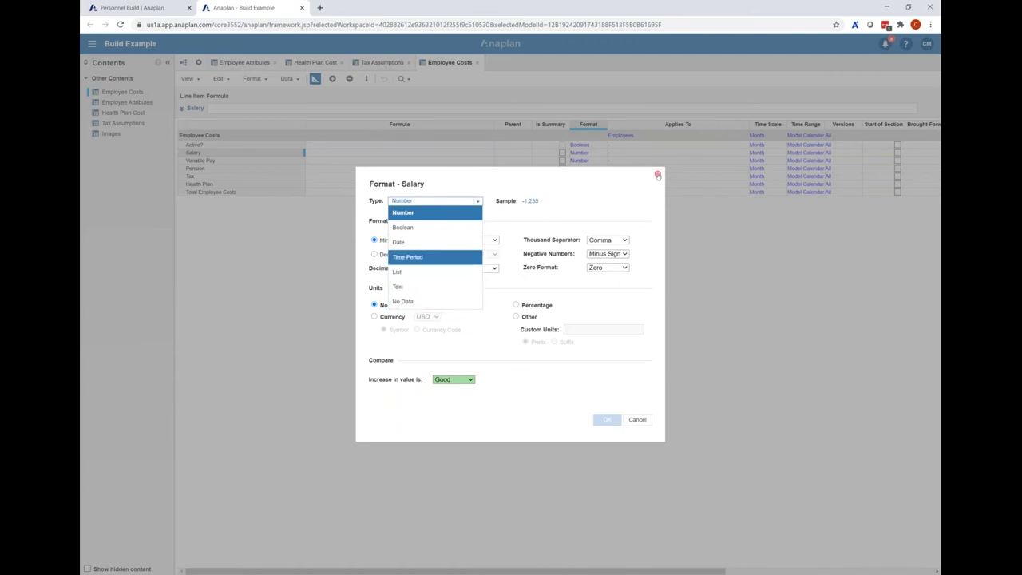
click(311, 203)
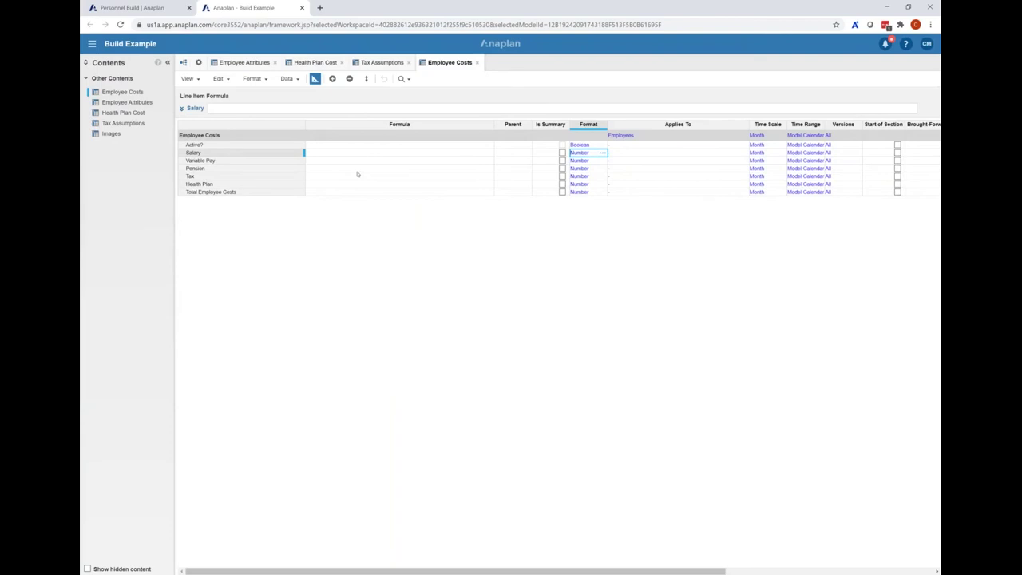
drag(342, 152, 338, 188)
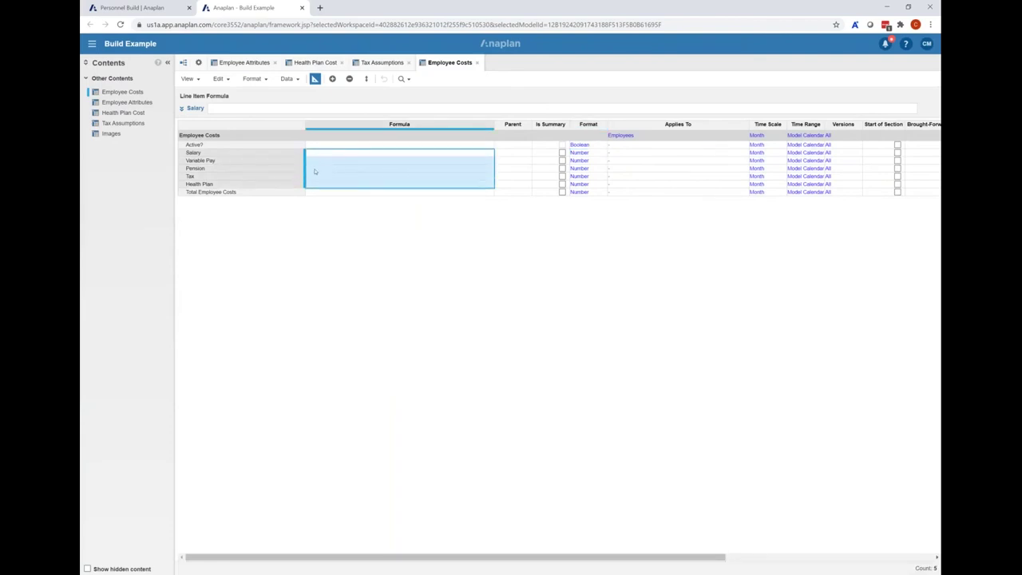
- Compare with Employee Attributes, then open the larger formula editor for Active?
click(245, 63)
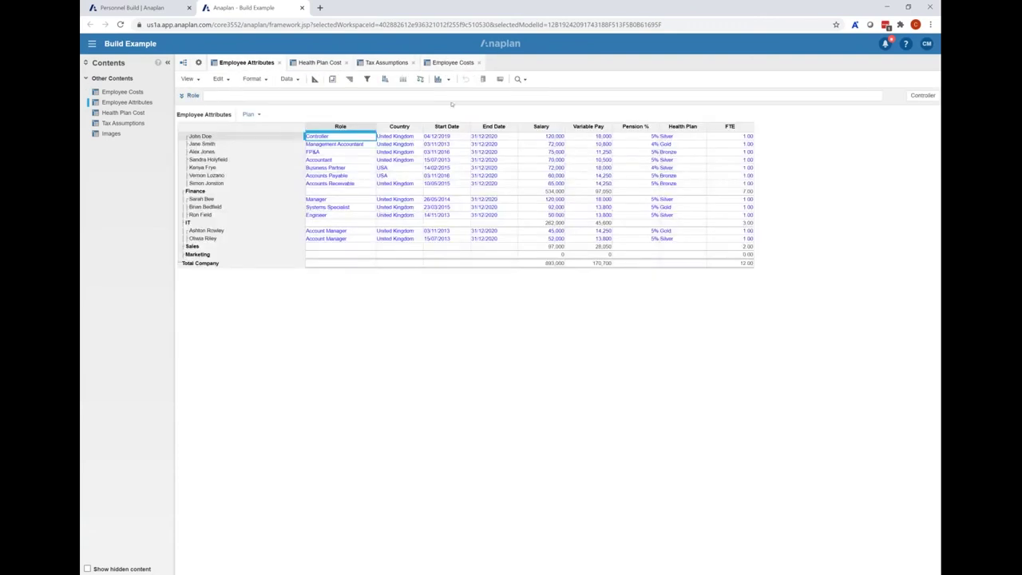
click(452, 63)
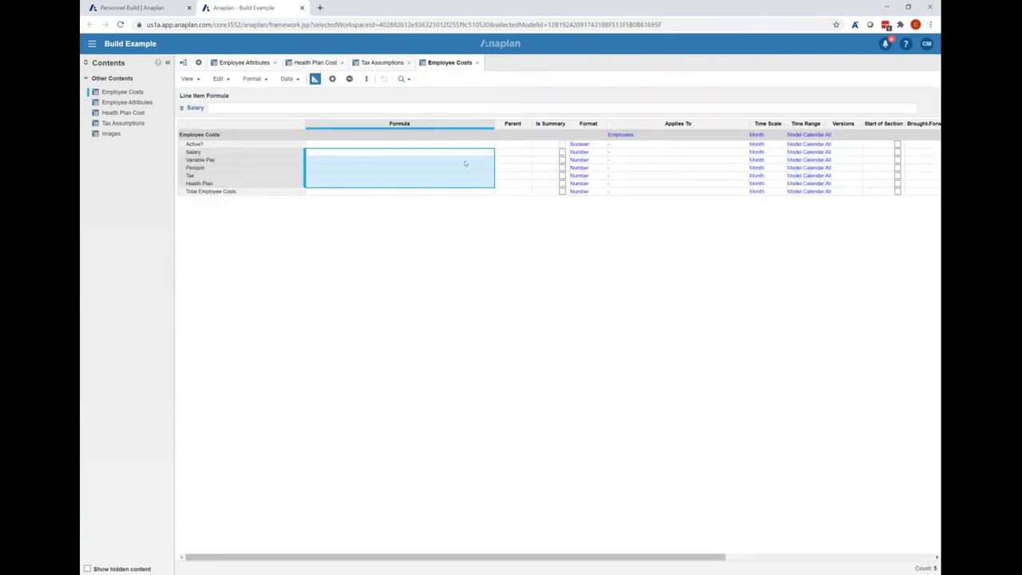
click(423, 144)
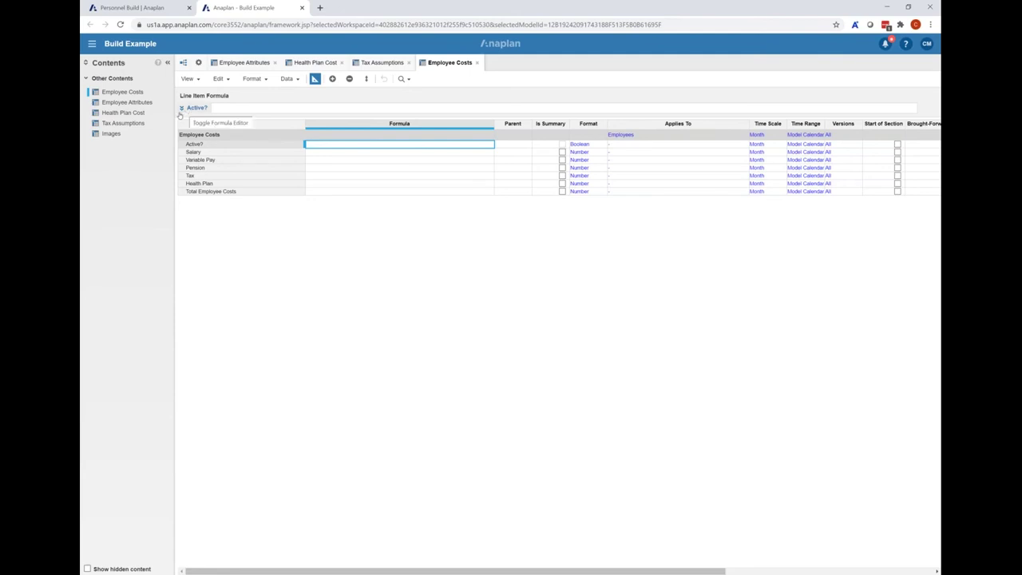
click(182, 108)
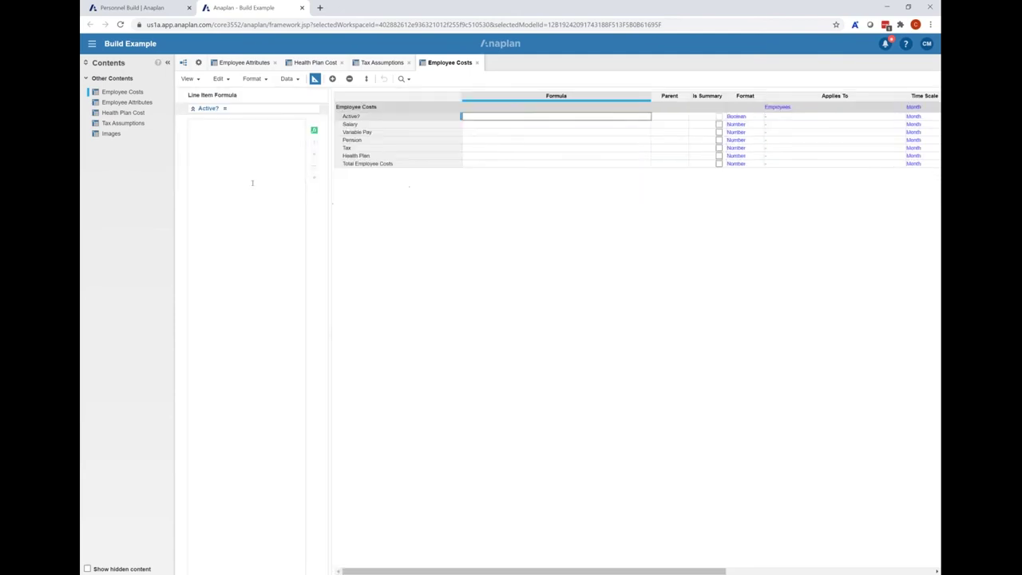
click(246, 147)
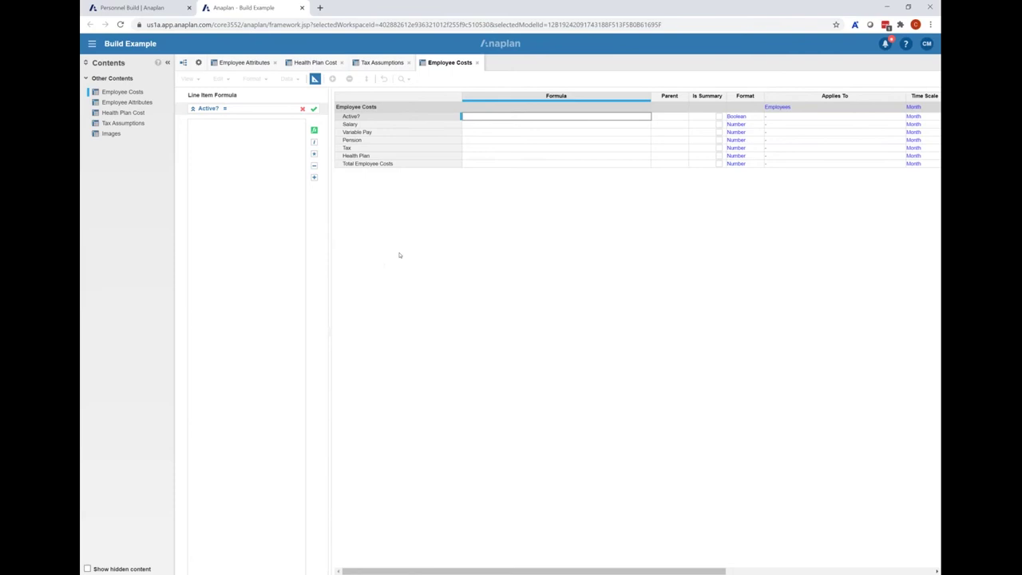
- Set Active? to Employee Attributes.Start Date < END() AND Employee Attributes.End Date > START()
click(254, 64)
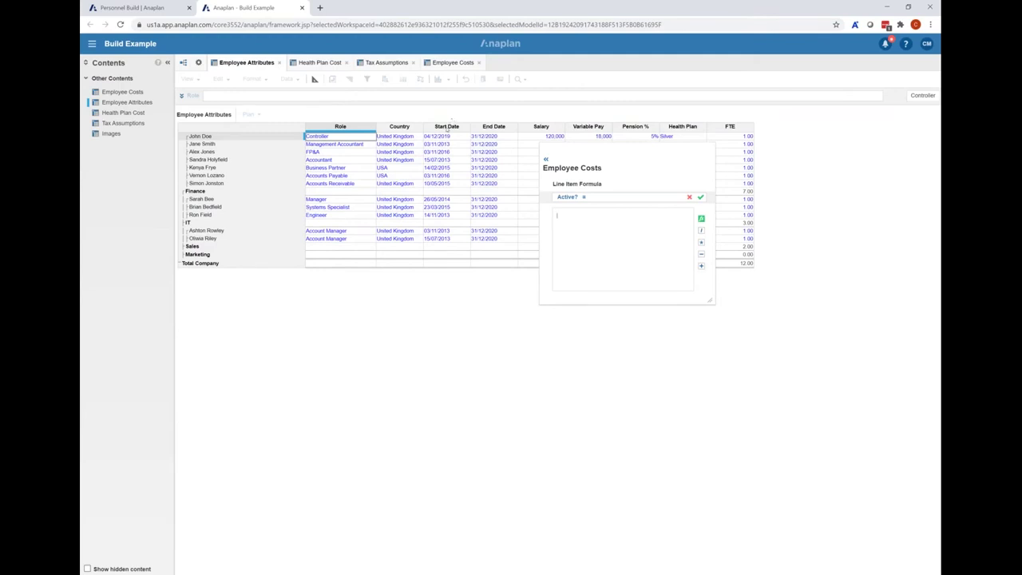
click(447, 126)
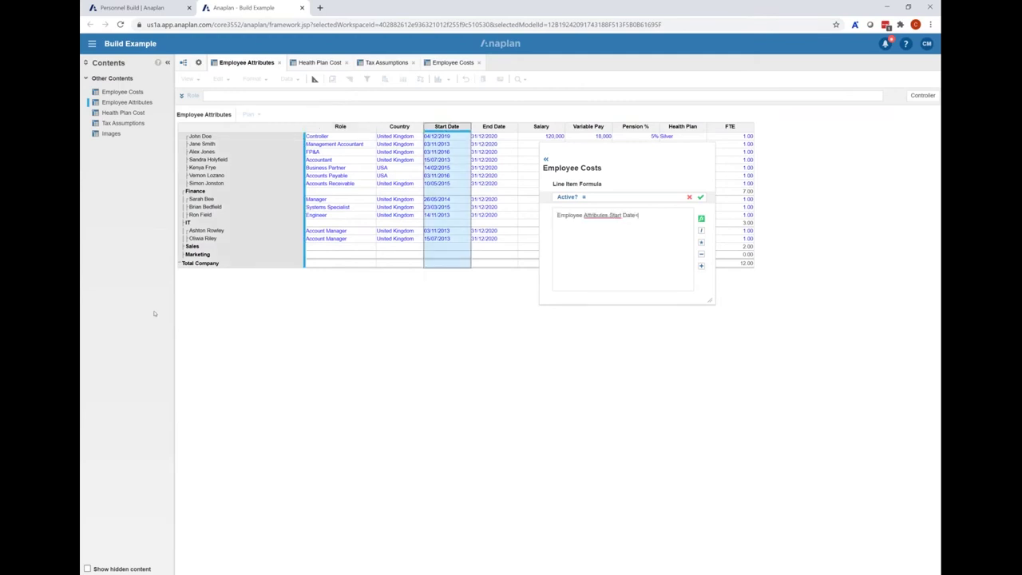
text(<end()
text(and)
click(514, 132)
text(>start()
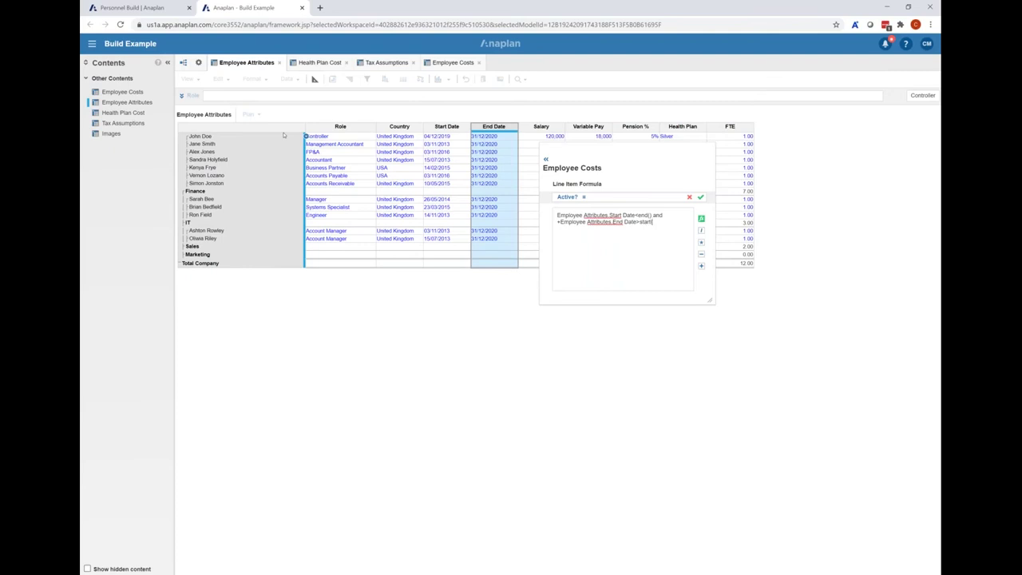
key(Return)
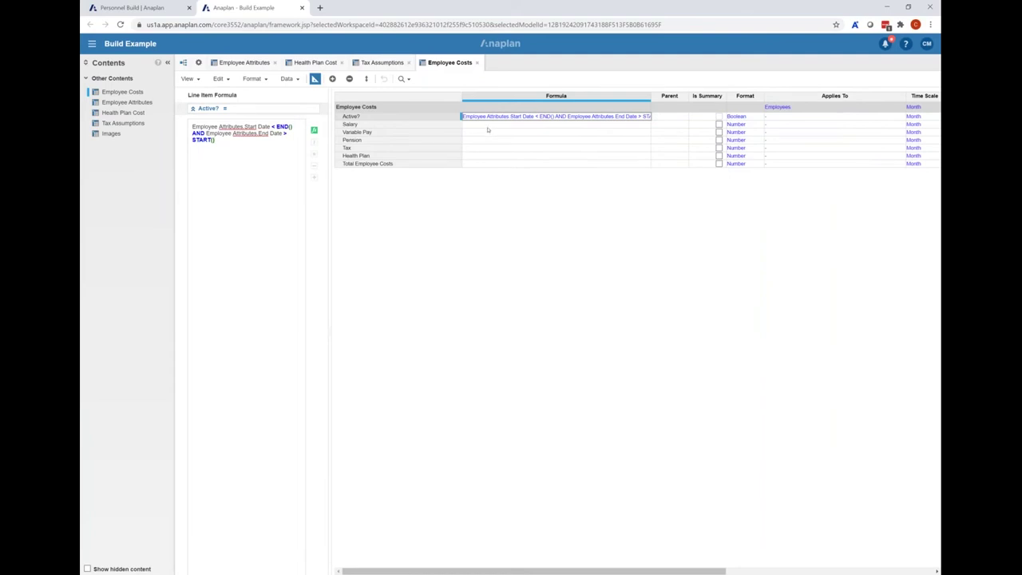
- Recheck the Employee Attributes data and begin editing the Salary formula
click(249, 63)
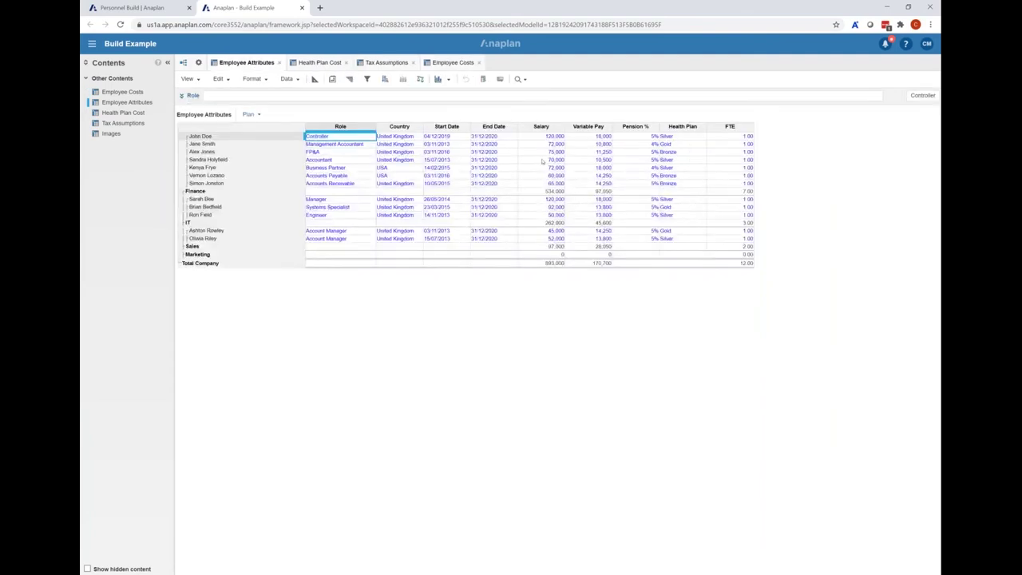
click(450, 64)
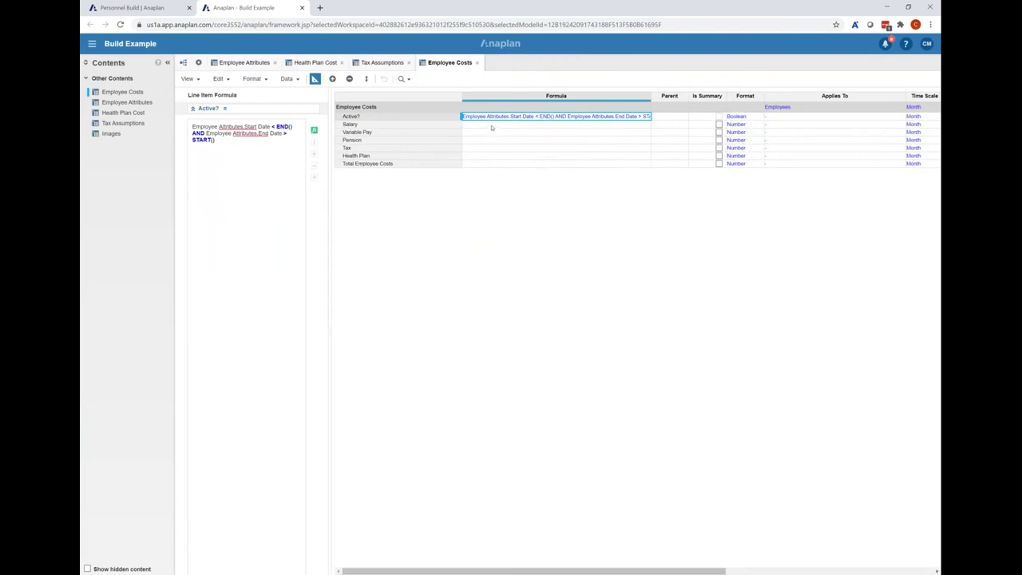
click(491, 126)
click(243, 155)
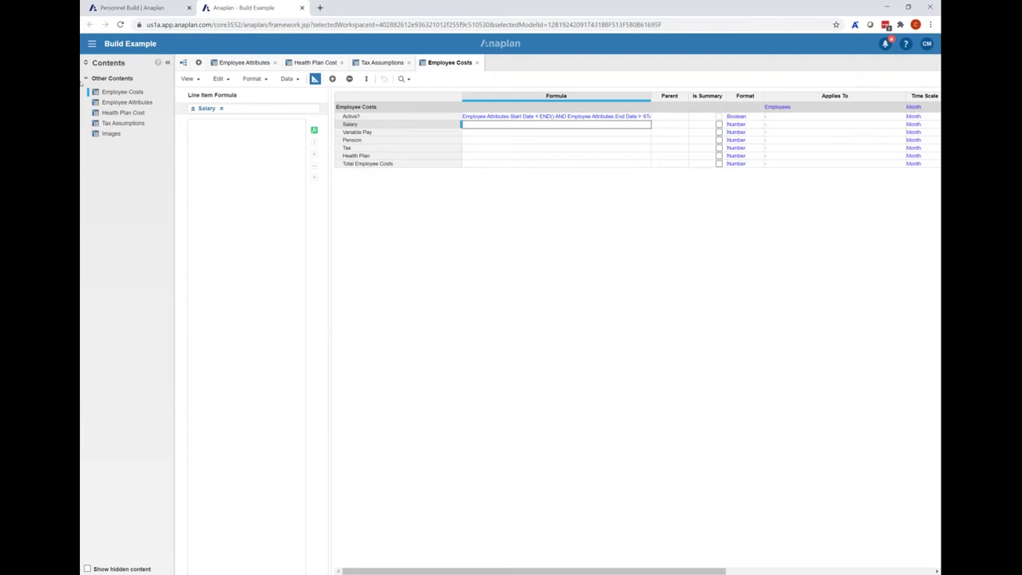
- Set Salary to IF Active? THEN Employee Attributes.Salary / 12 ELSE 0 and confirm it
text(if)
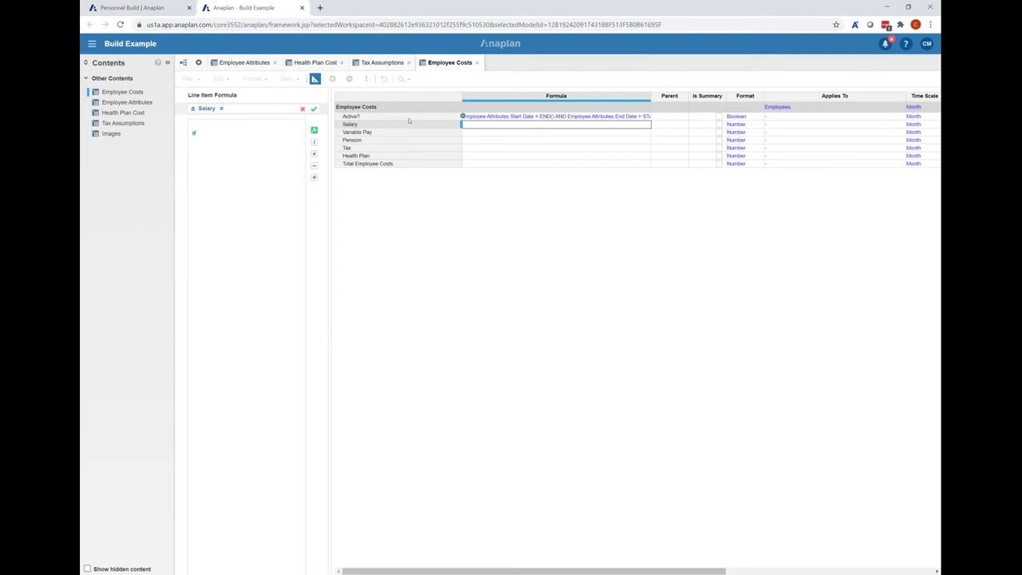
click(410, 118)
key(Return)
text(then)
click(258, 66)
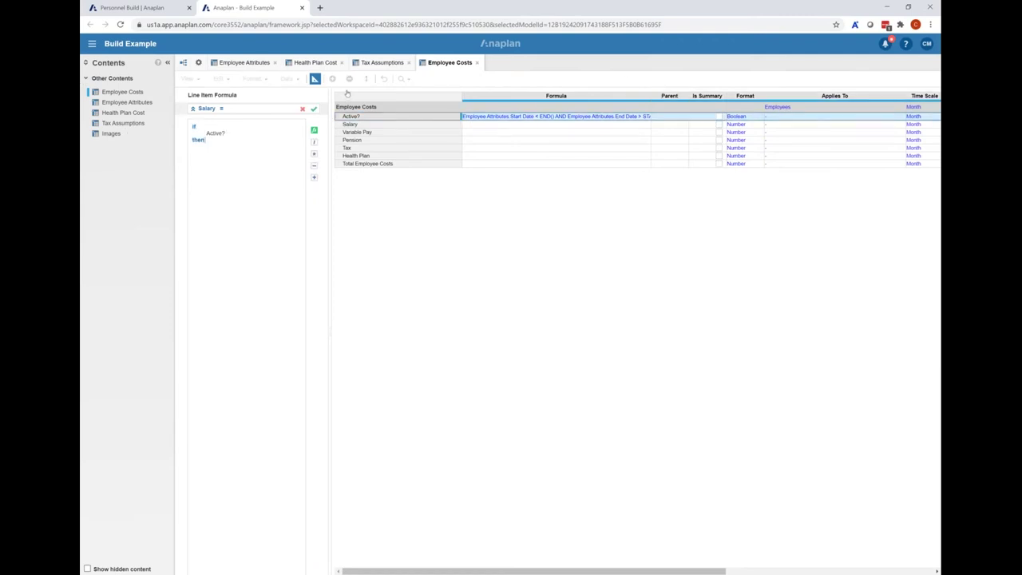
click(560, 133)
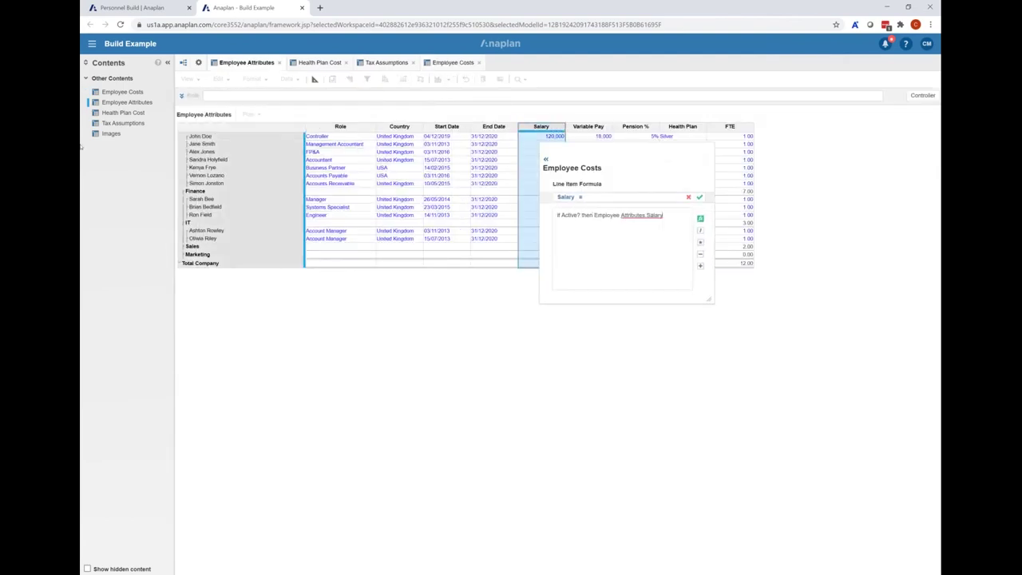
text(/12 else 0)
click(545, 160)
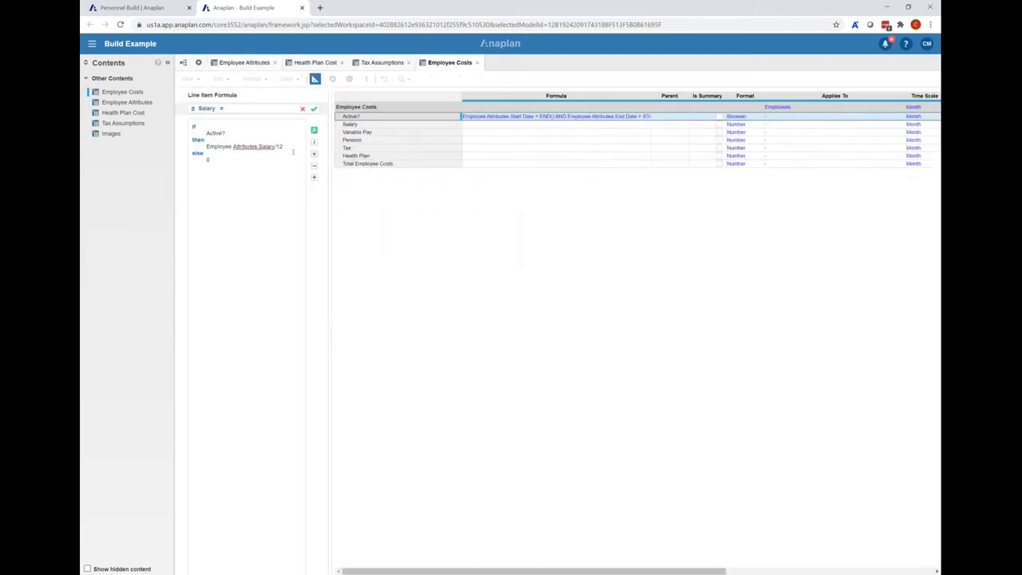
click(314, 109)
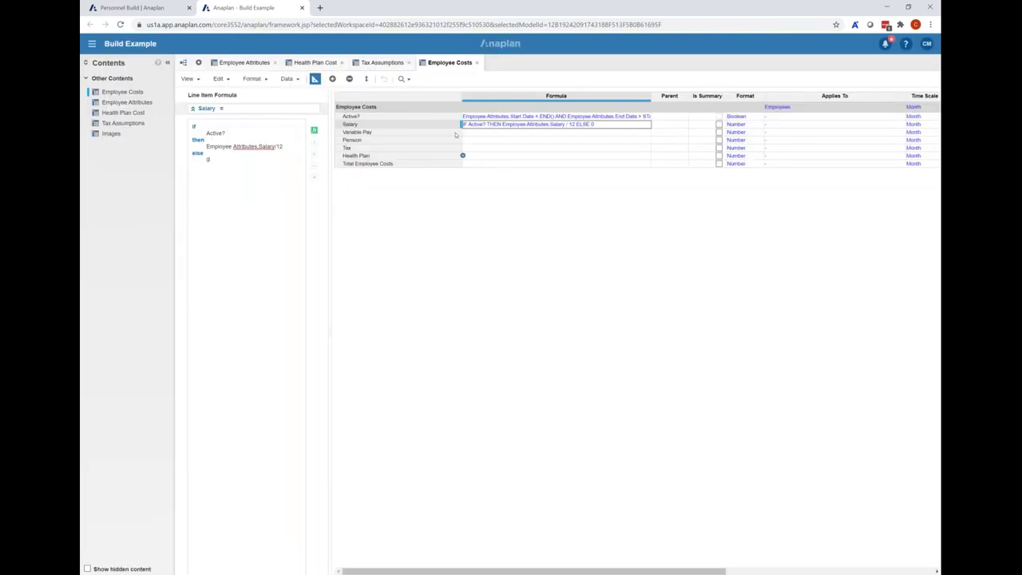
click(482, 134)
click(228, 149)
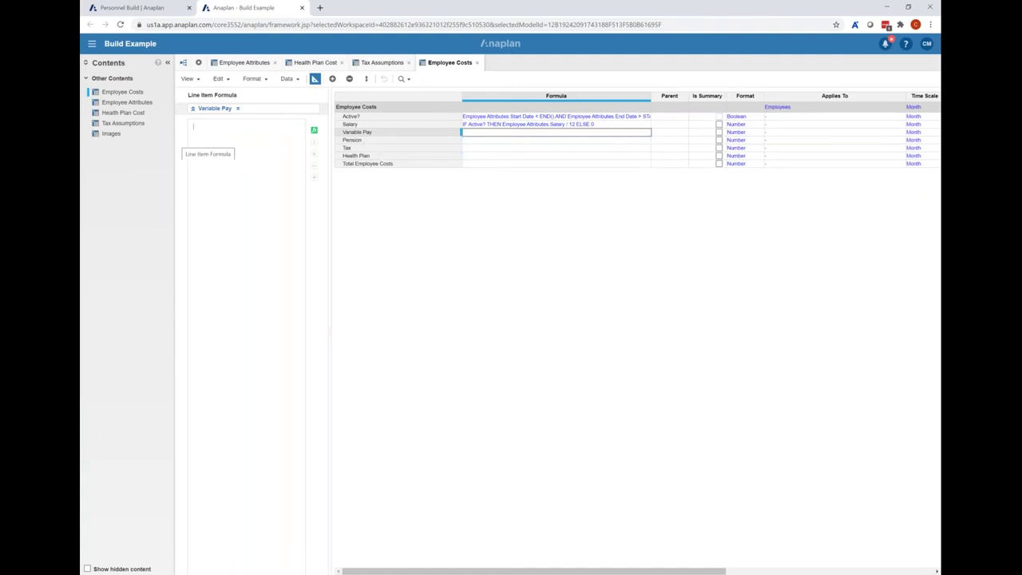
- Set Variable Pay to IF Active? THEN Employee Attributes.Variable Pay / 12 ELSE 0
text(=)
key(Return)
text(If)
click(192, 107)
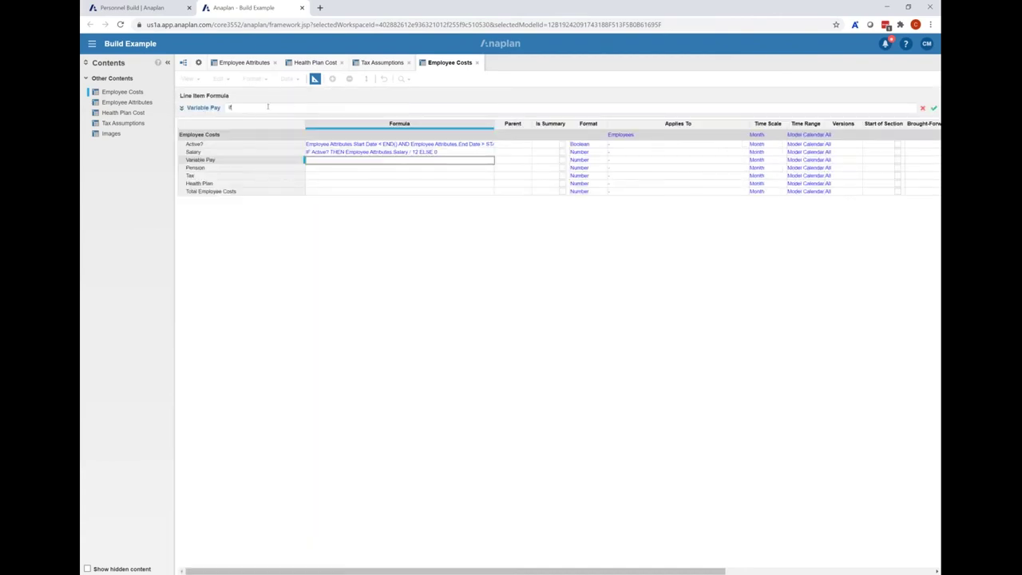
click(194, 145)
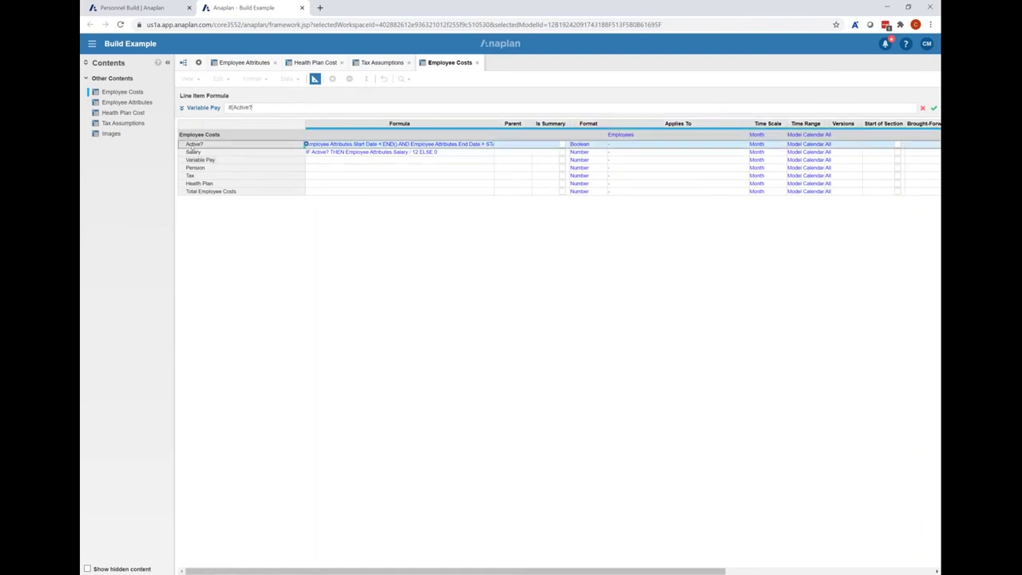
click(246, 62)
click(607, 133)
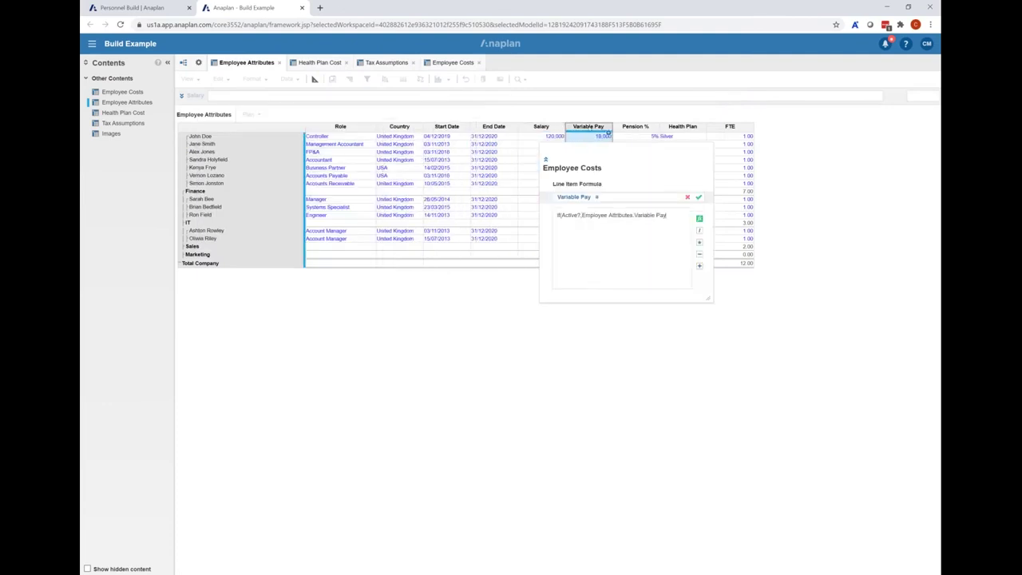
text(/12)
text(,0))
key(Return)
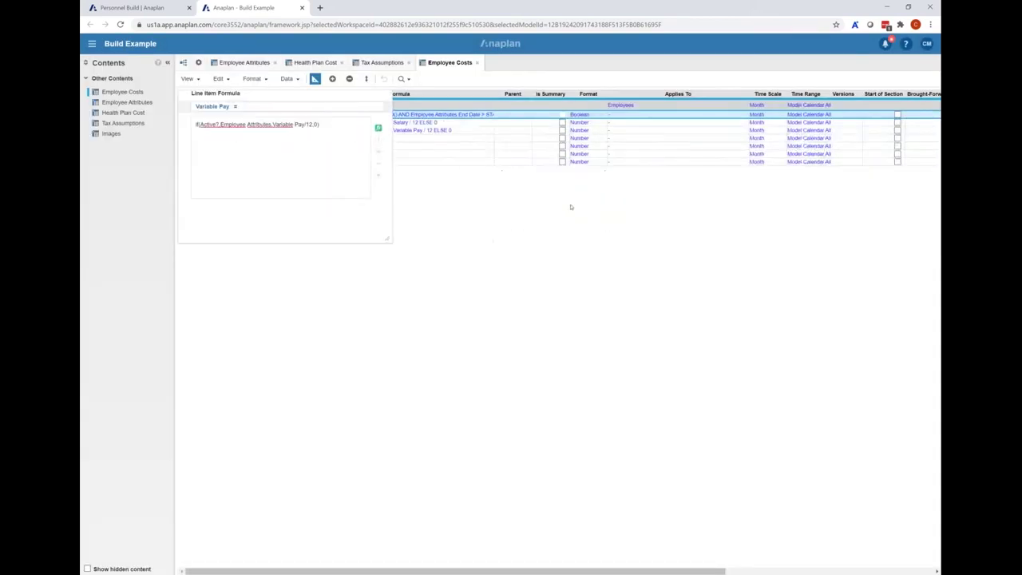
click(413, 160)
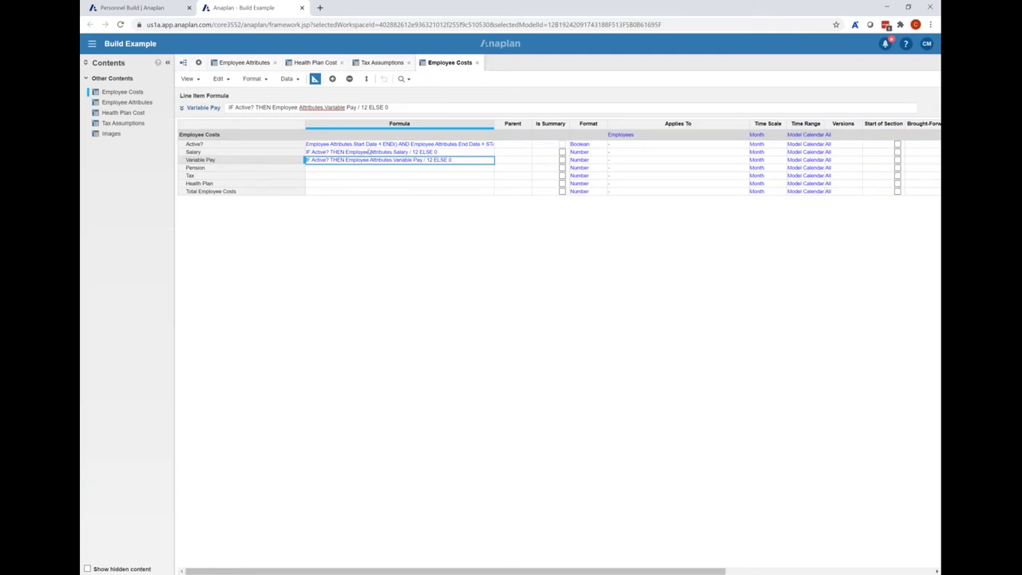
- Set Pension to Salary * Employee Attributes.Pension %
double_click(327, 167)
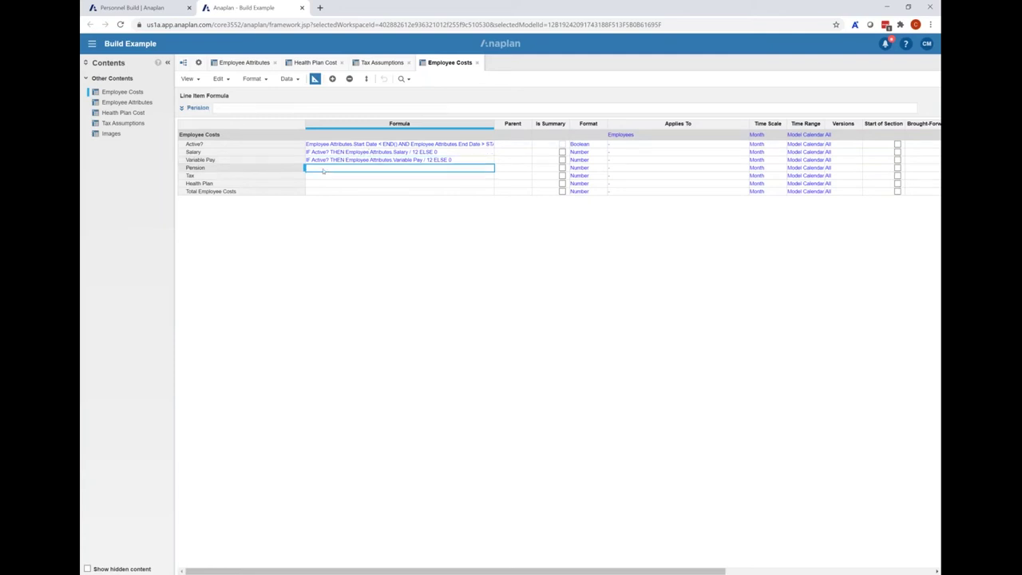
click(201, 152)
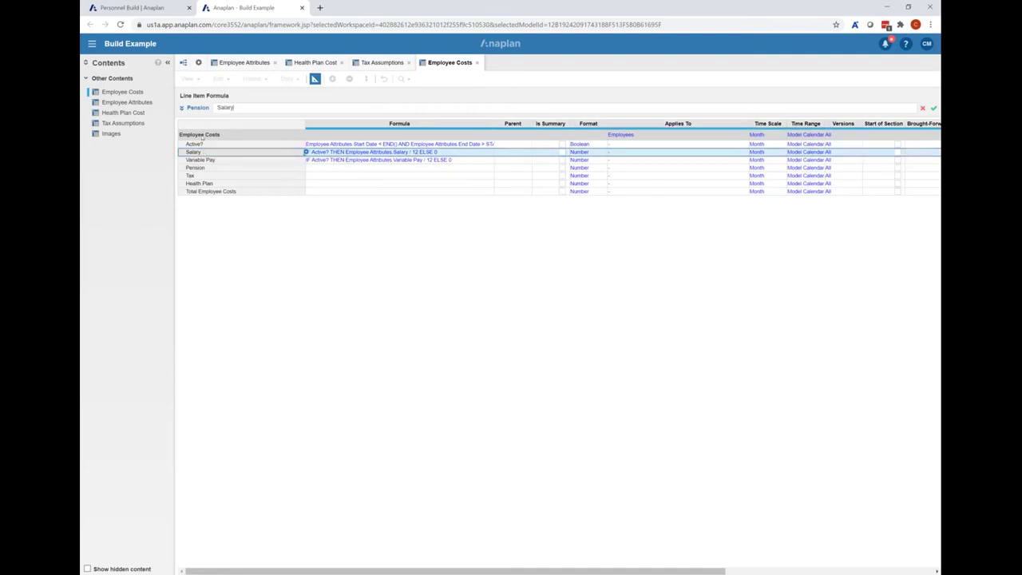
click(237, 62)
click(636, 126)
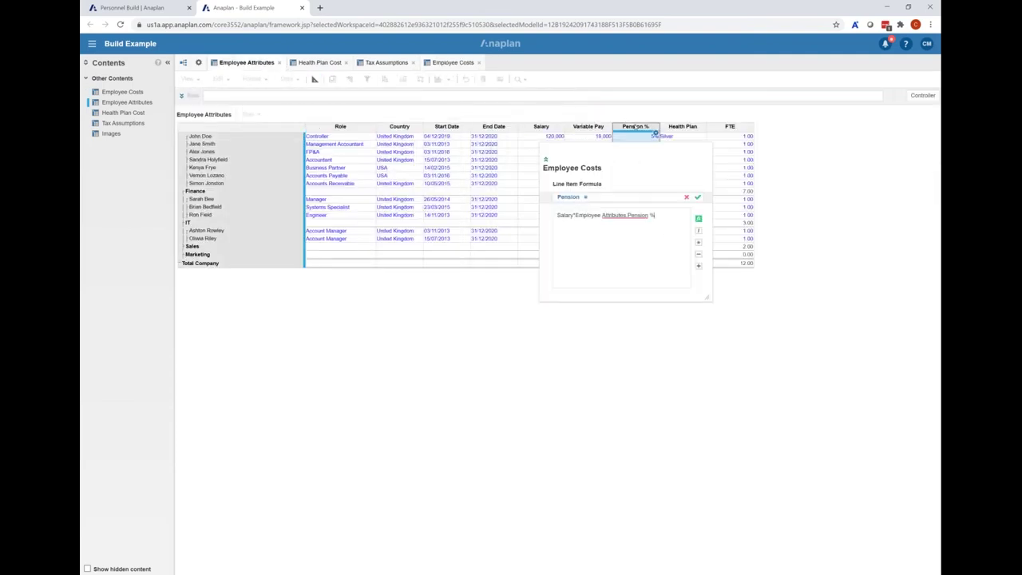
key(Return)
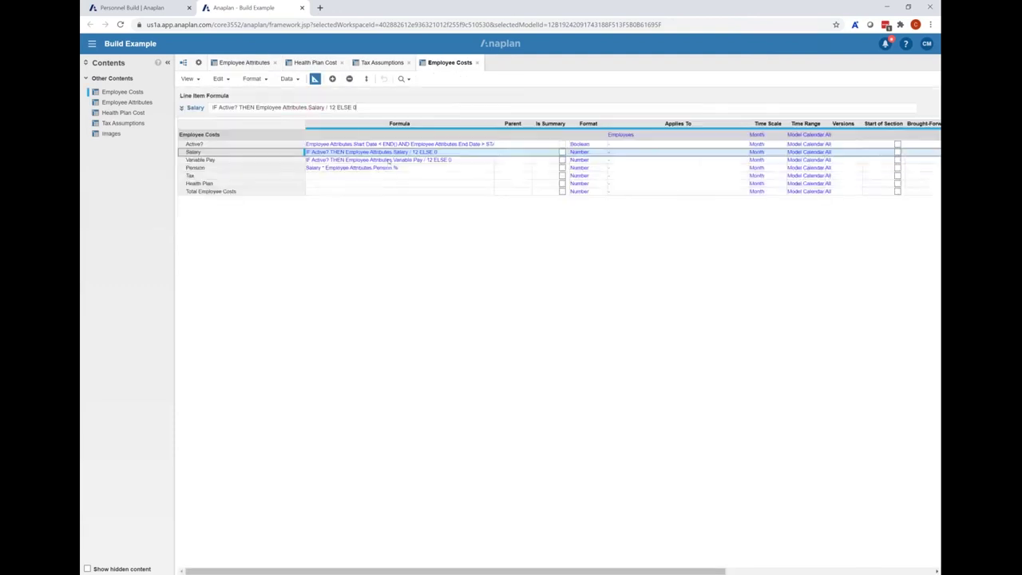
- Set Tax to (Salary + Variable Pay) * Tax Assumptions.Tax %[LOOKUP: Employee Attributes.Country]
click(341, 176)
click(250, 108)
text(()
click(218, 153)
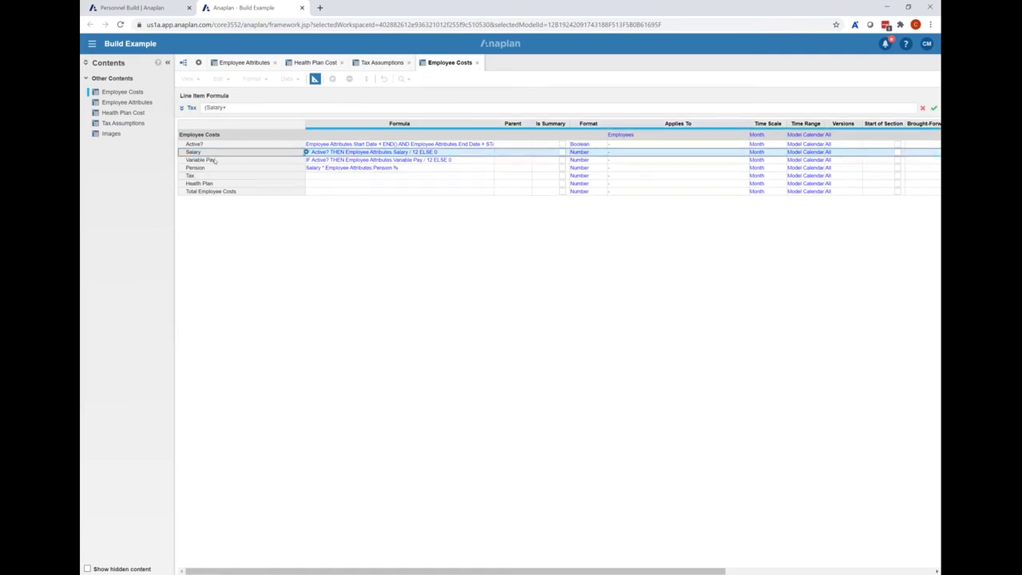
click(214, 160)
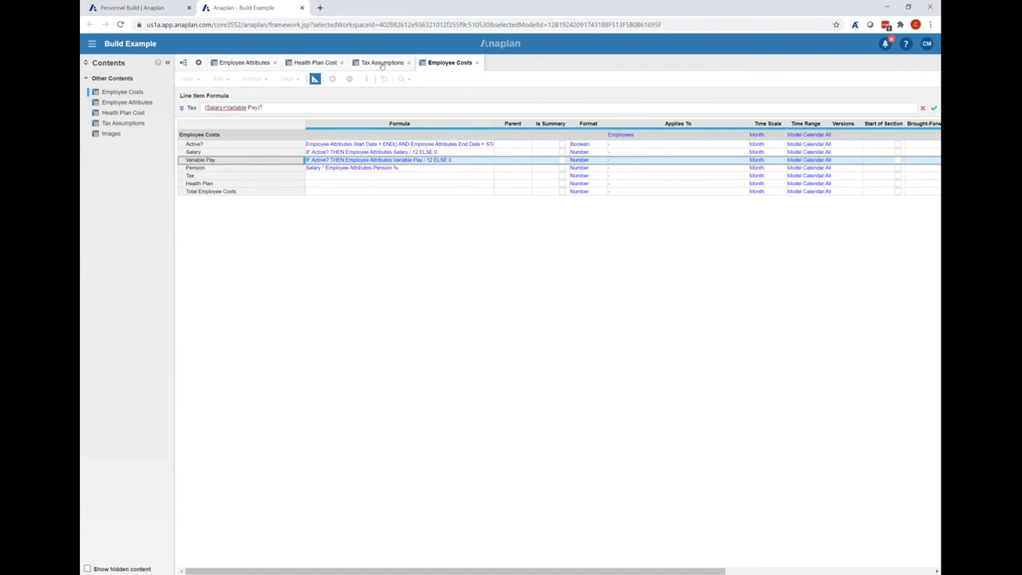
click(382, 63)
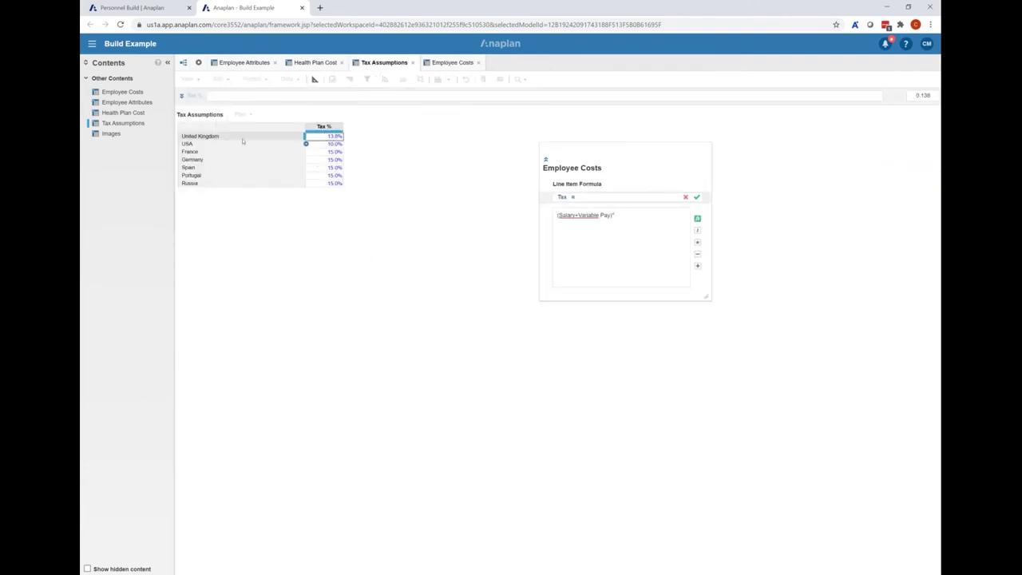
click(327, 126)
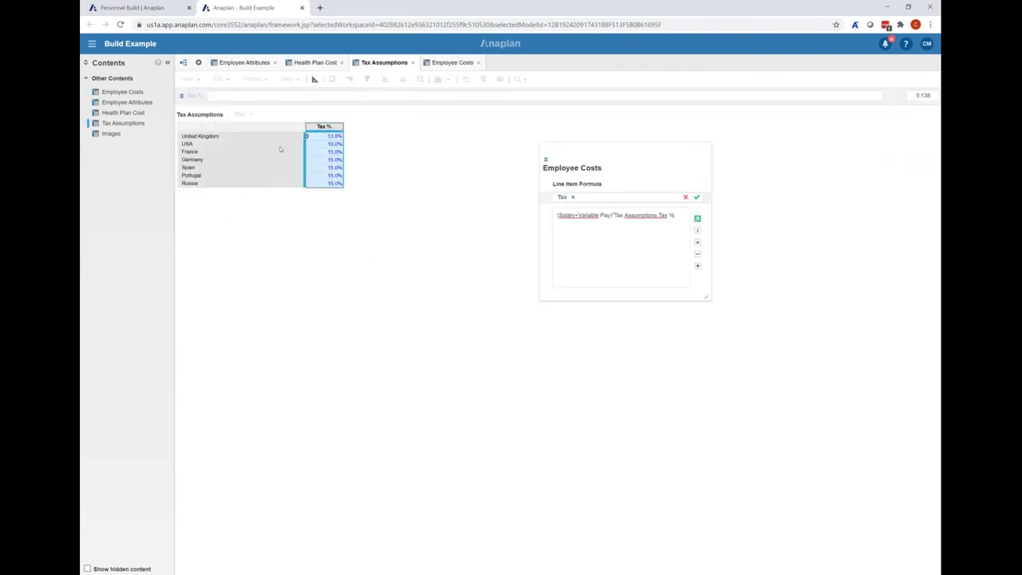
text([lookup)
click(252, 65)
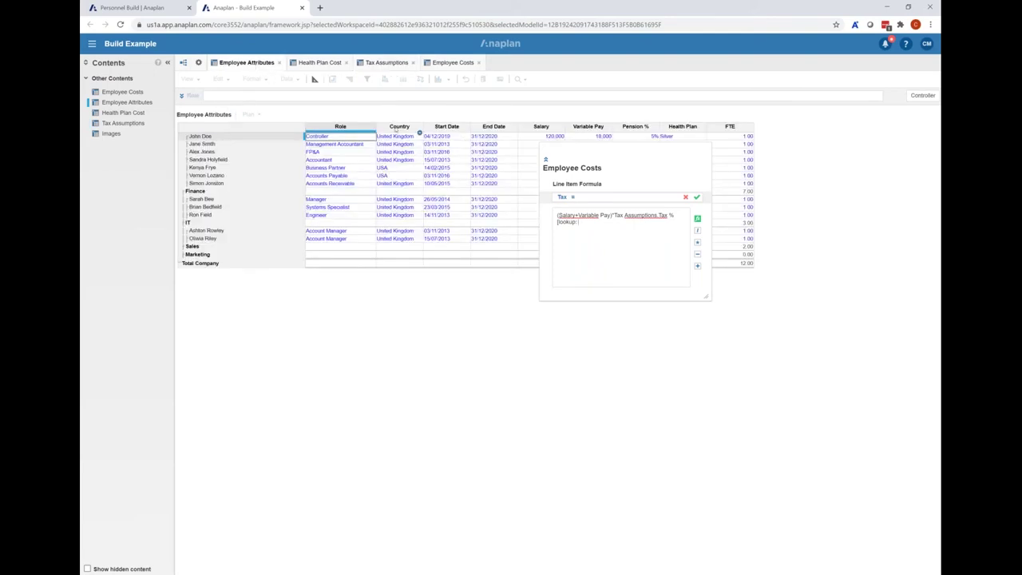
click(418, 130)
key(Return)
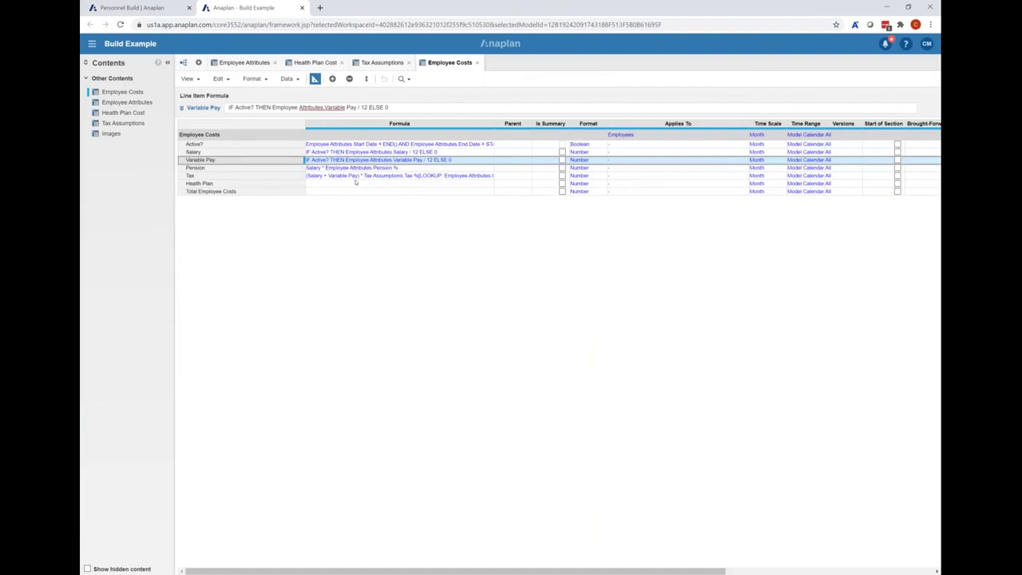
click(355, 183)
click(265, 108)
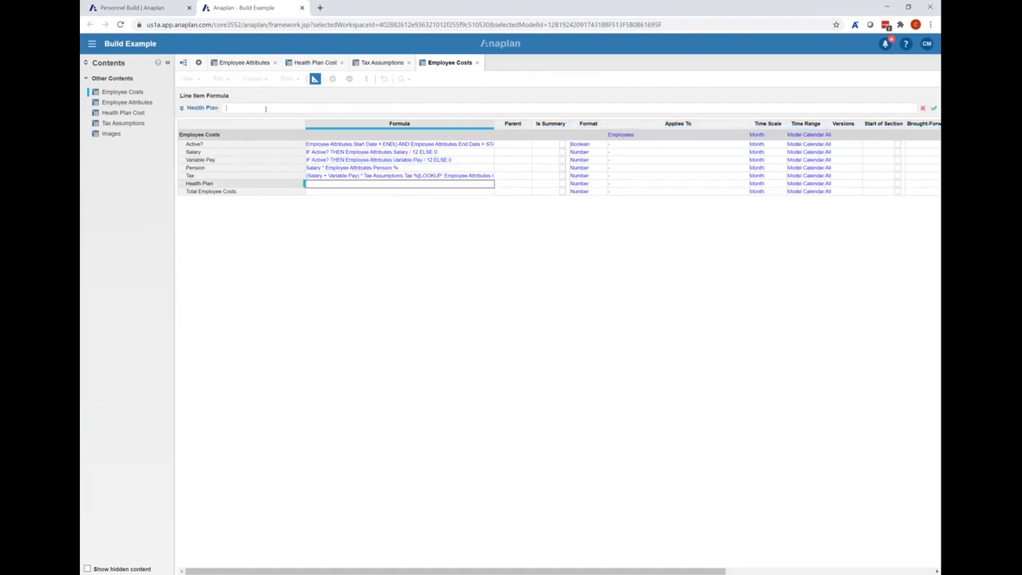
- Set Health Plan to IF Active? THEN Health Plan Cost.Monthly Cost[LOOKUP: Employee Attributes.Health Plan] ELSE 0
click(317, 64)
click(325, 127)
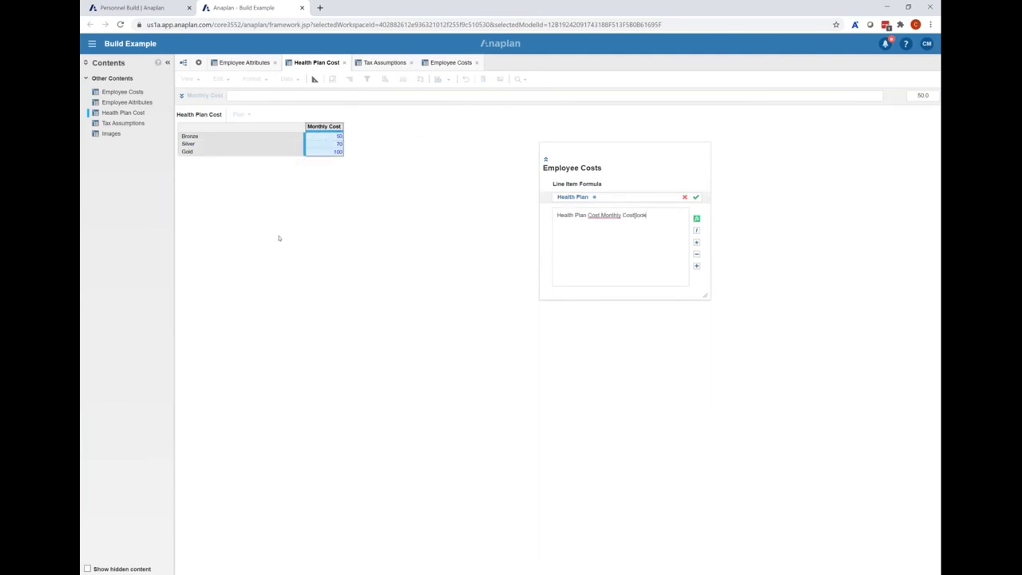
click(251, 62)
click(681, 128)
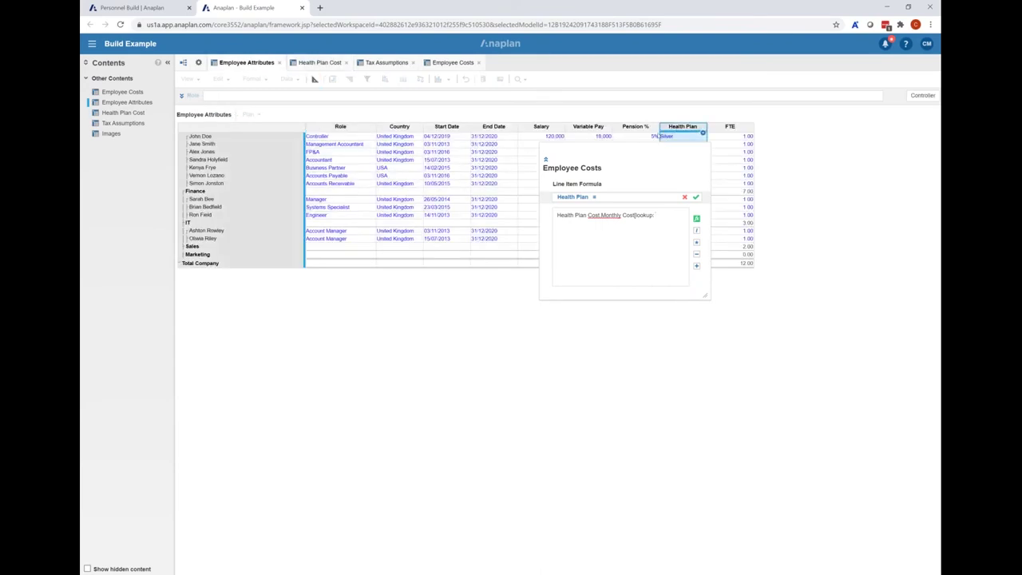
key(Return)
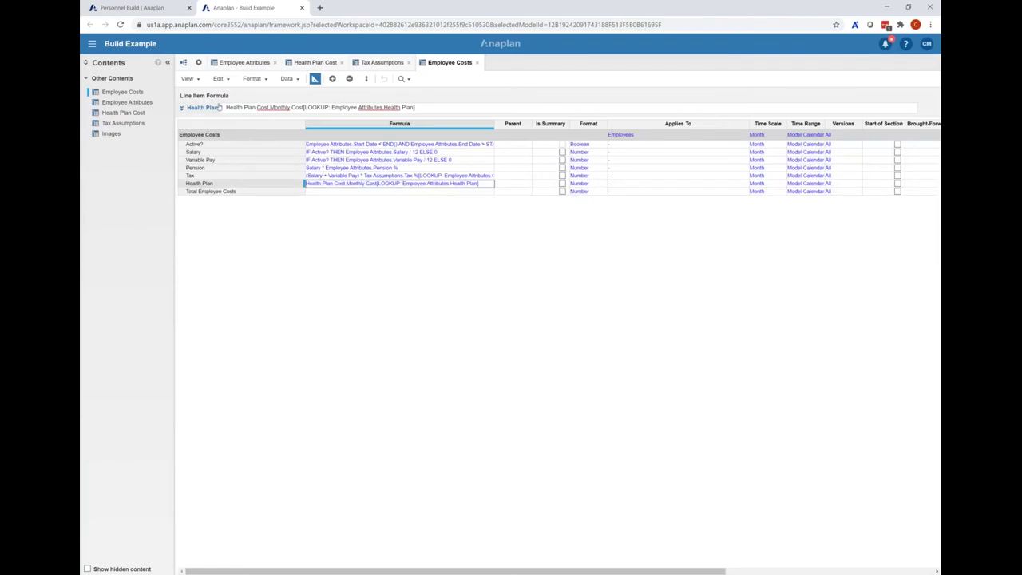
click(227, 107)
text(If)
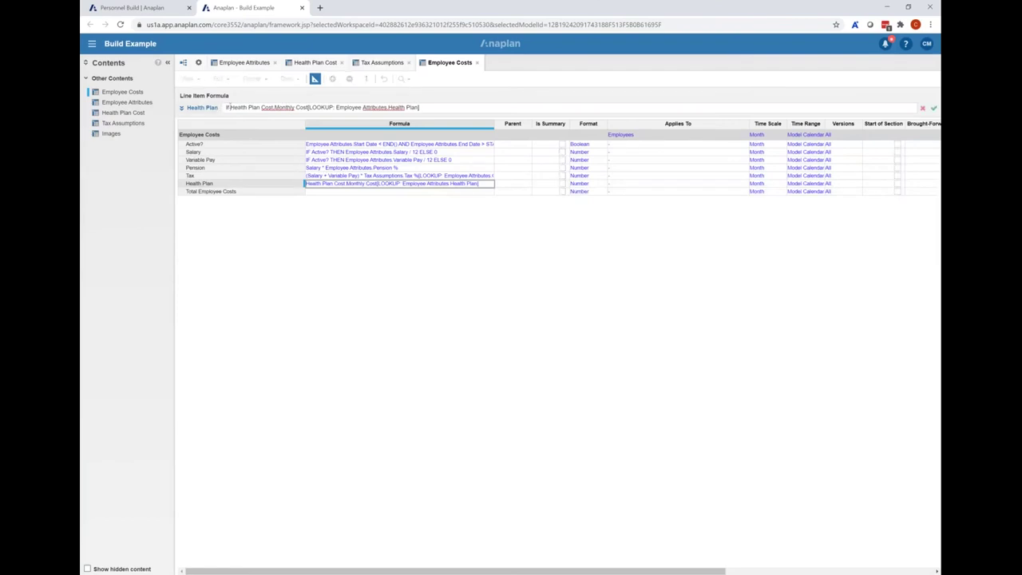
click(228, 147)
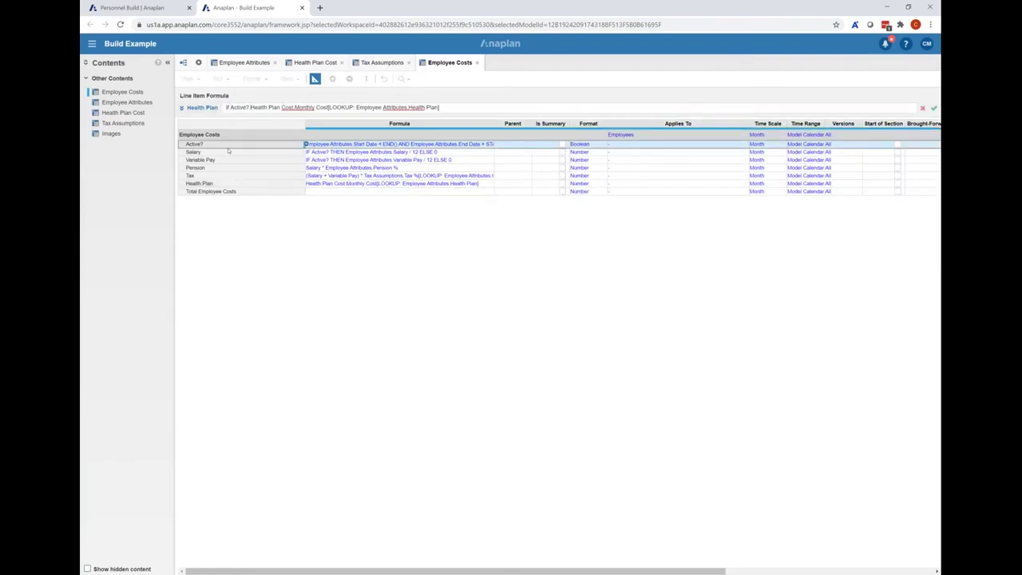
text(then )
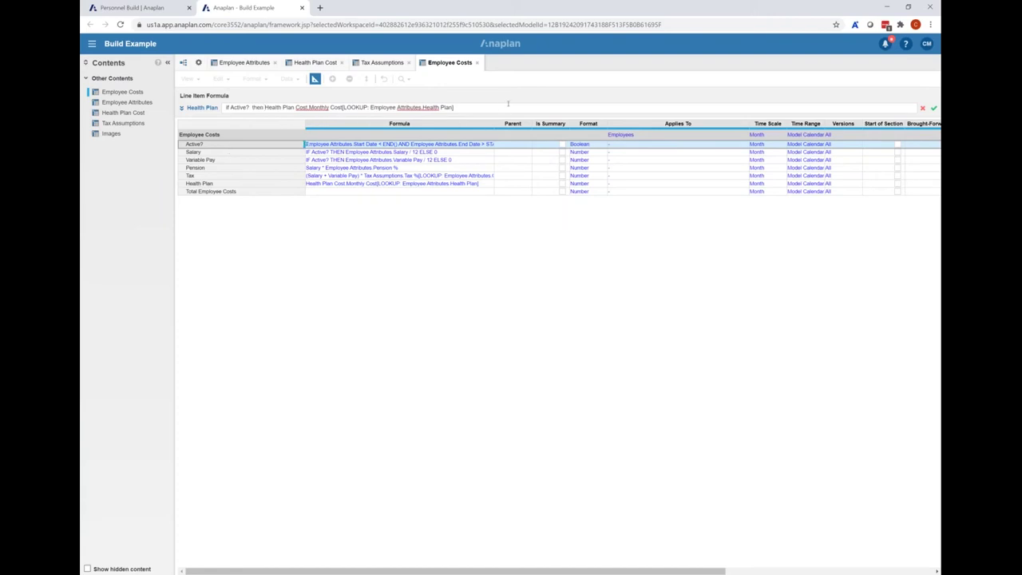
text( else 0)
key(Return)
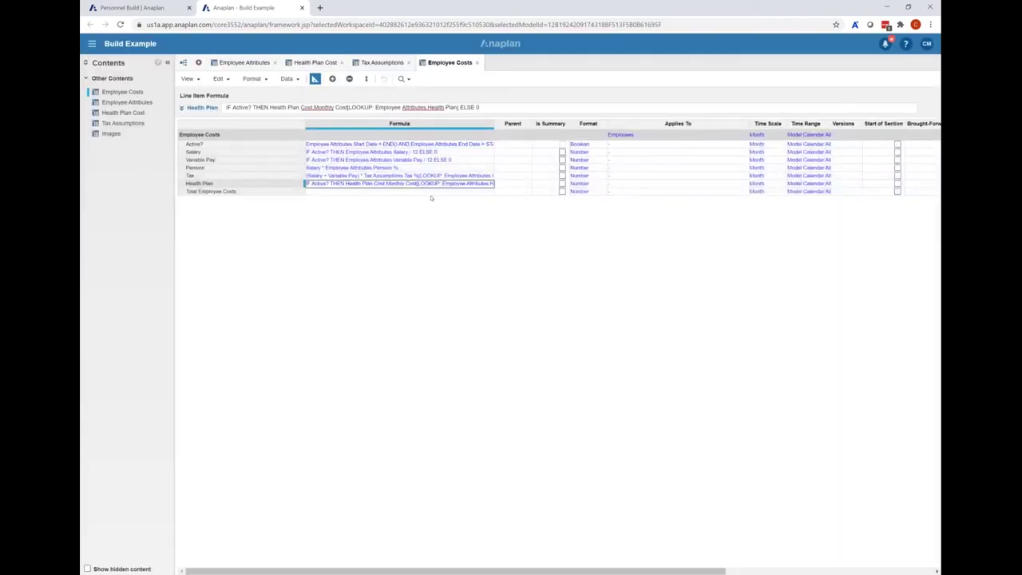
- Set Total Employee Costs to Salary + Variable Pay + Pension + Tax + Health Plan and view the grid
text(Salary+)
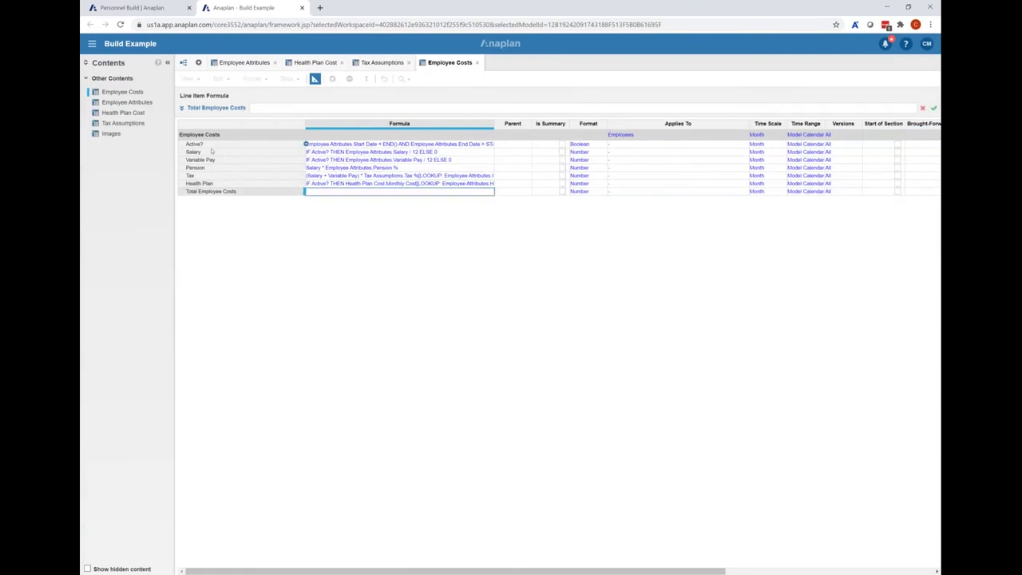
click(204, 160)
text(+Variable Pay)
click(210, 167)
text(+Pension)
click(209, 176)
text(+Tax)
click(209, 183)
key(Return)
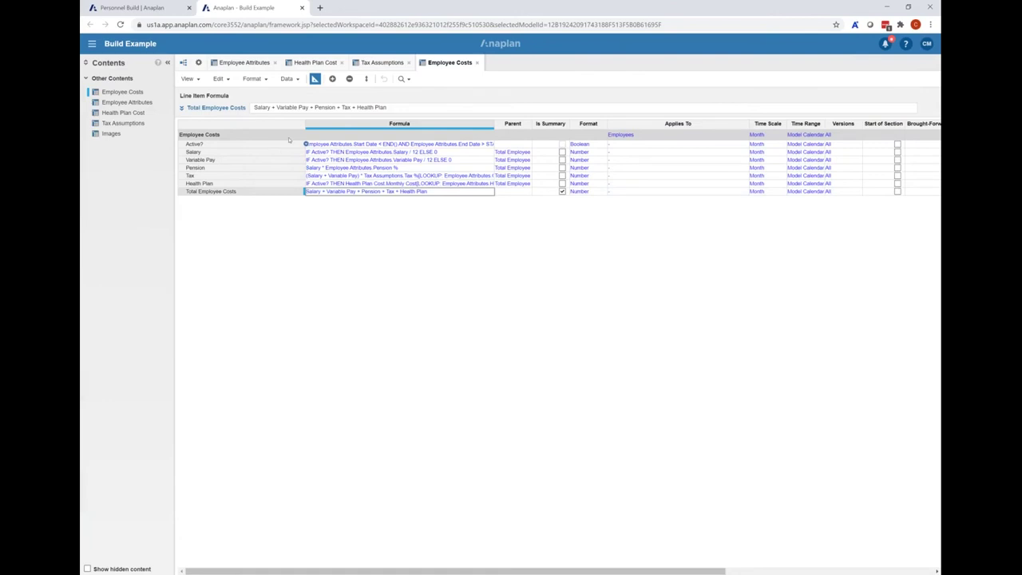
click(314, 79)
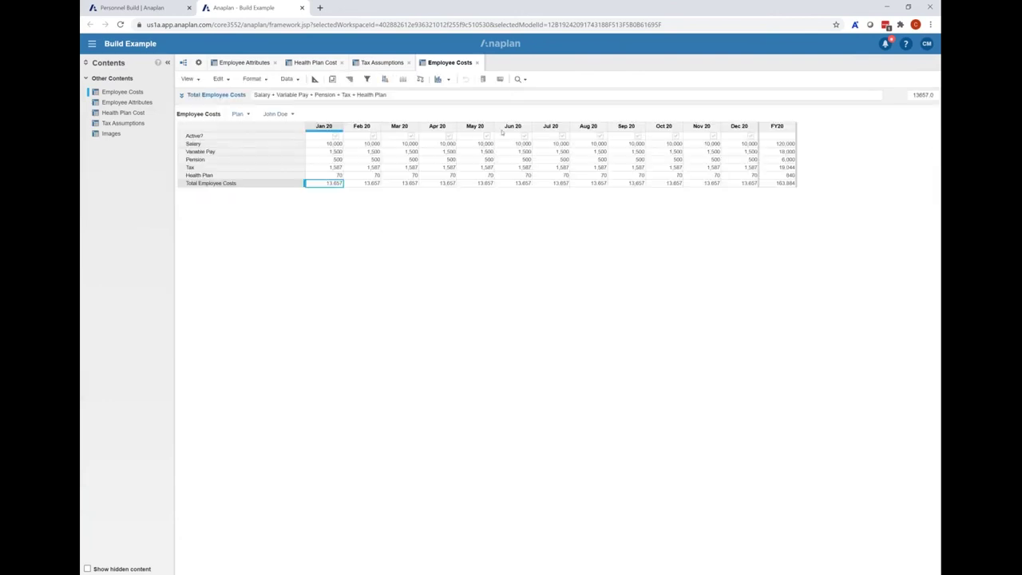
- Check the January and February Salary through Health Plan values and the Total Employee Costs row
click(329, 144)
drag(336, 150, 528, 160)
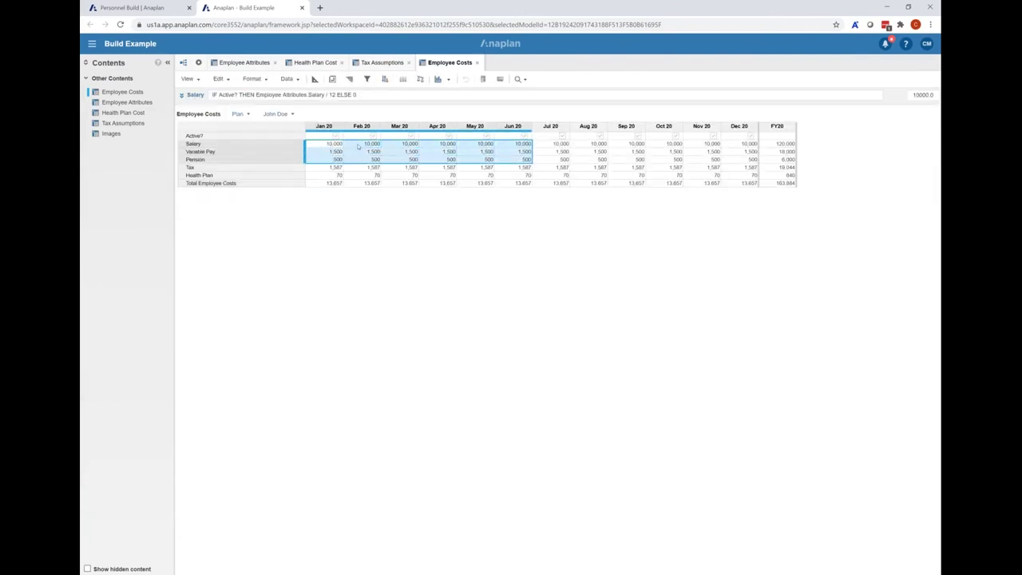
click(372, 145)
click(373, 151)
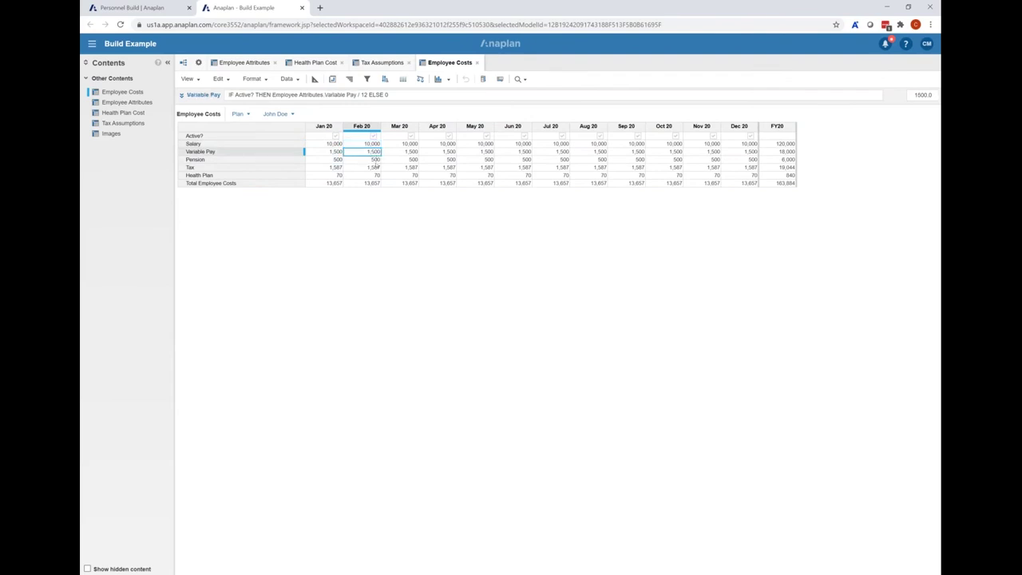
click(373, 160)
click(373, 166)
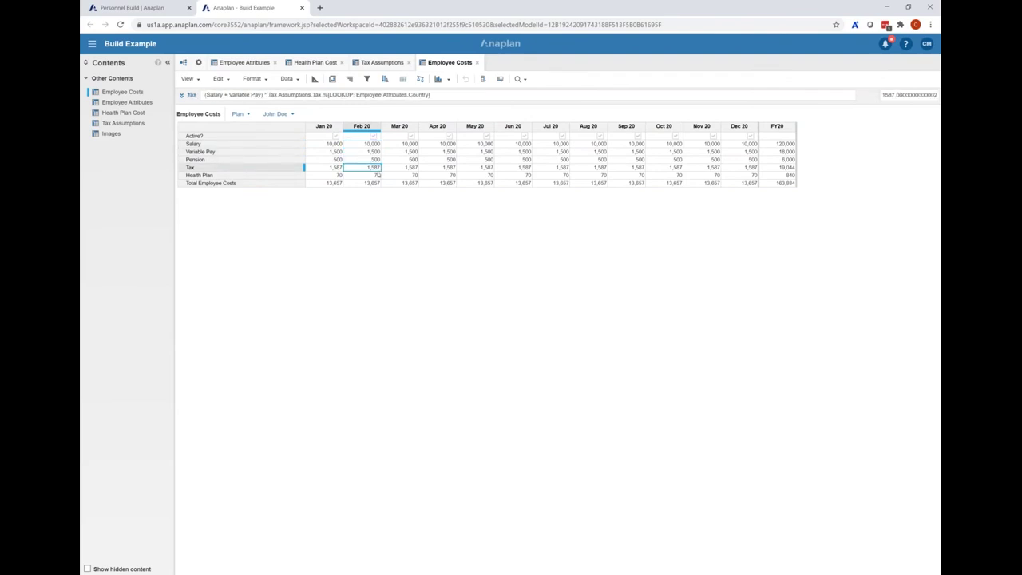
click(372, 175)
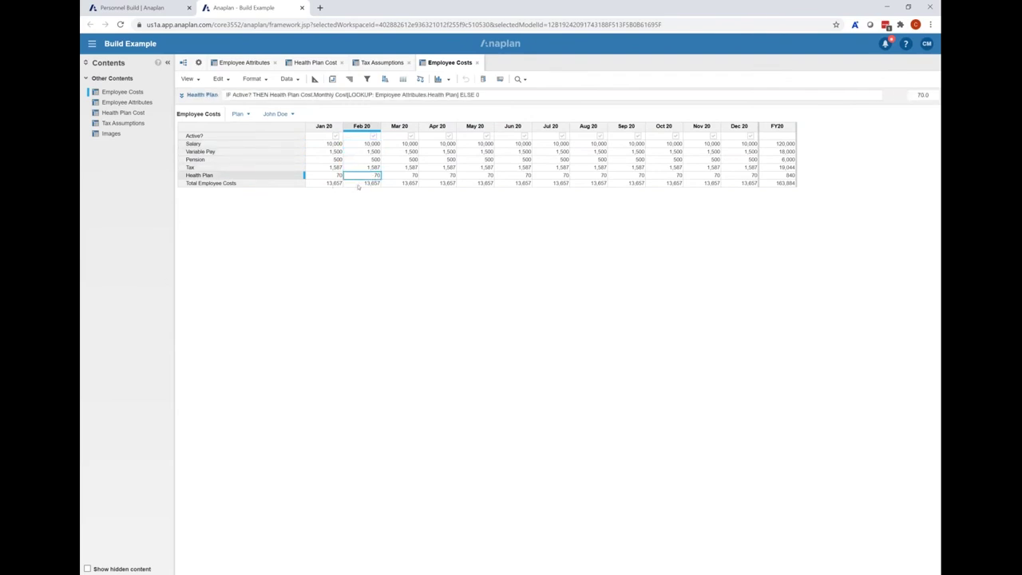
click(231, 183)
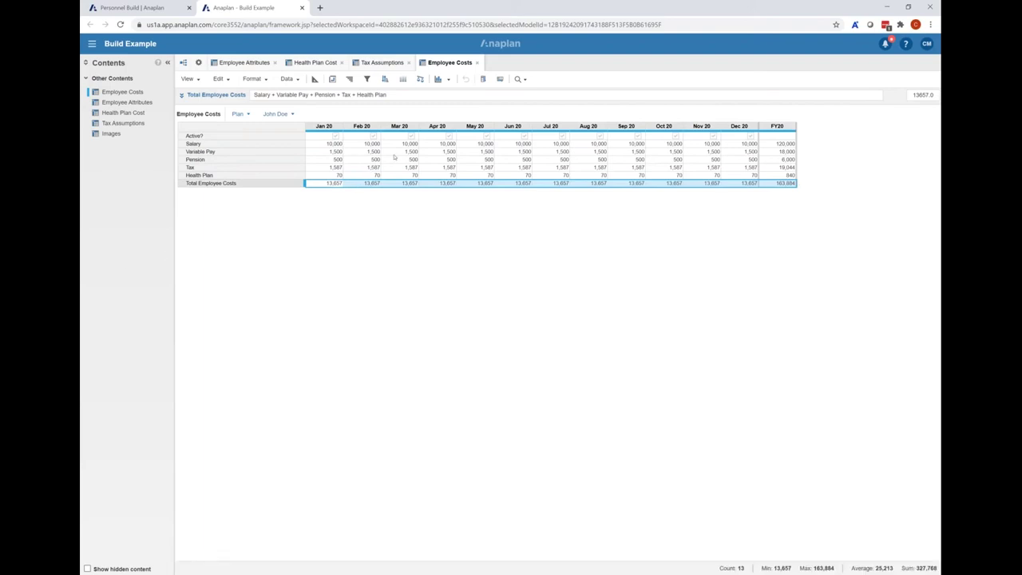
click(332, 144)
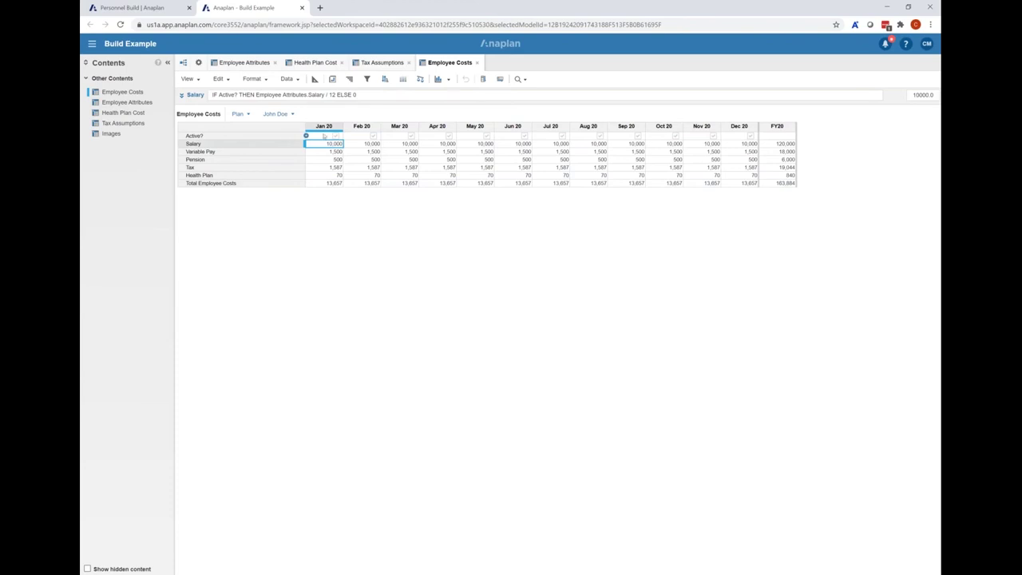
- View two other employees' costs, then pivot Employees from Pages into Rows
click(277, 114)
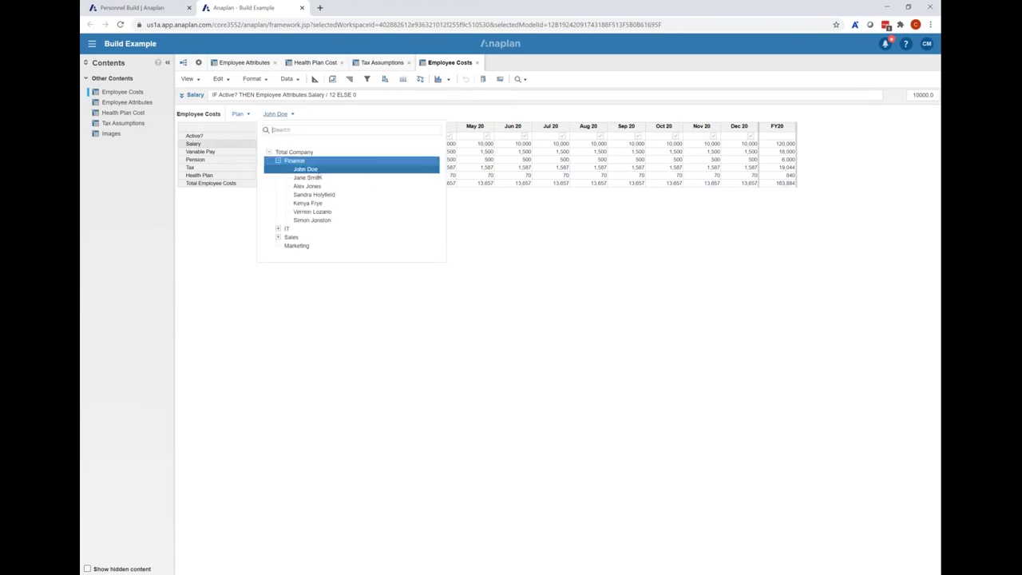
click(312, 177)
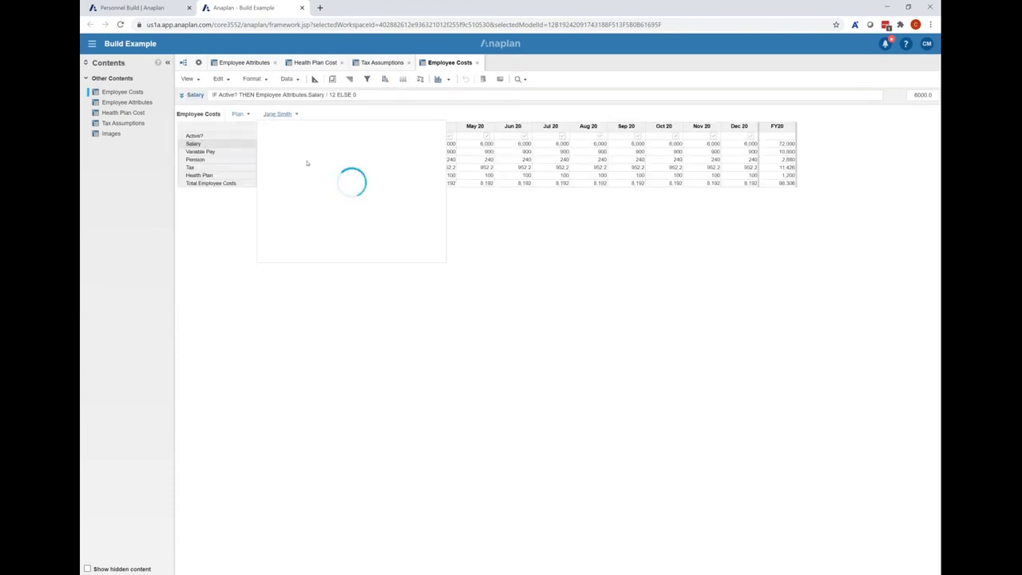
click(316, 187)
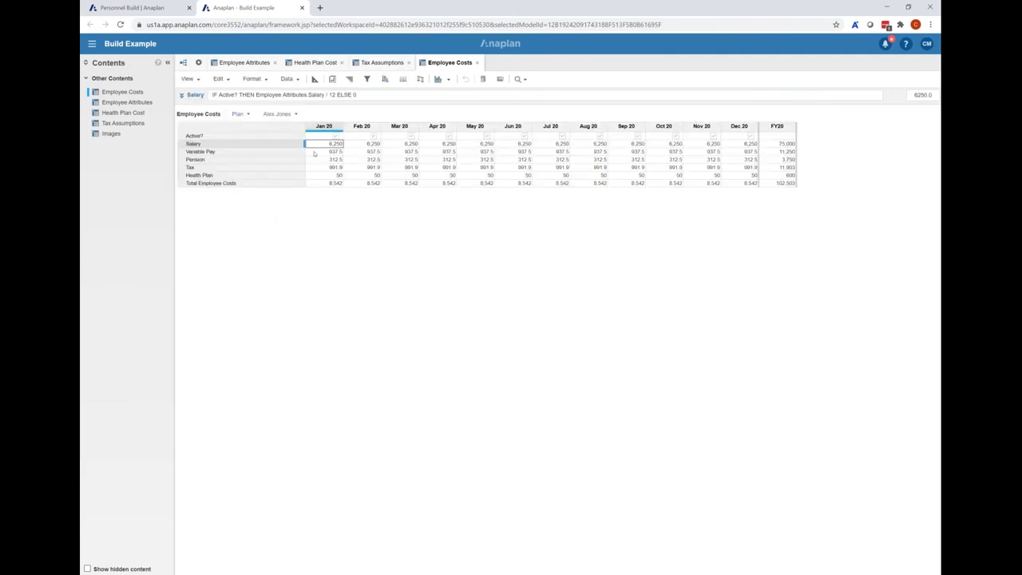
click(333, 78)
drag(487, 209, 459, 308)
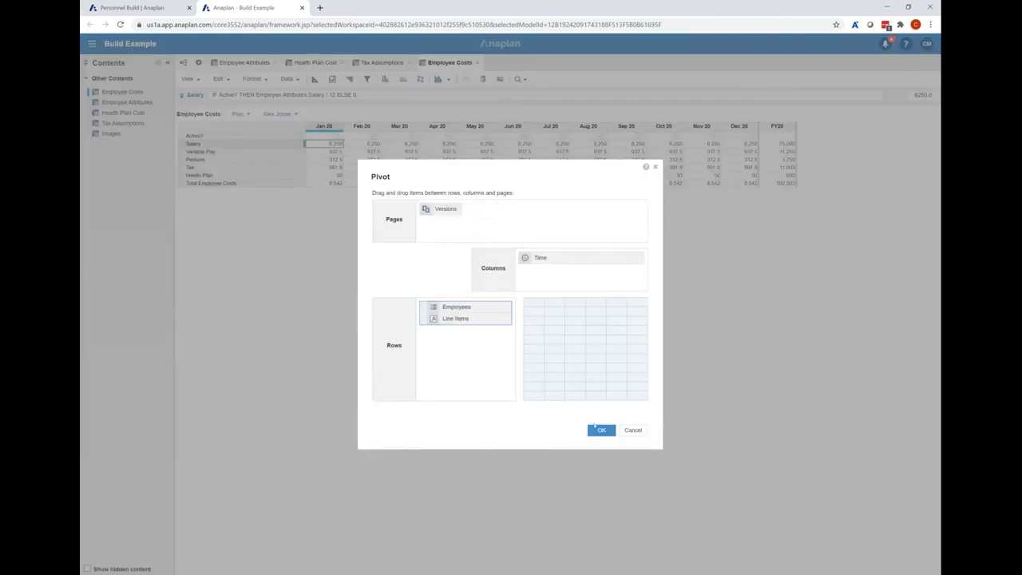
- Apply the pivot so every employee's line items appear as rows by month
key(Return)
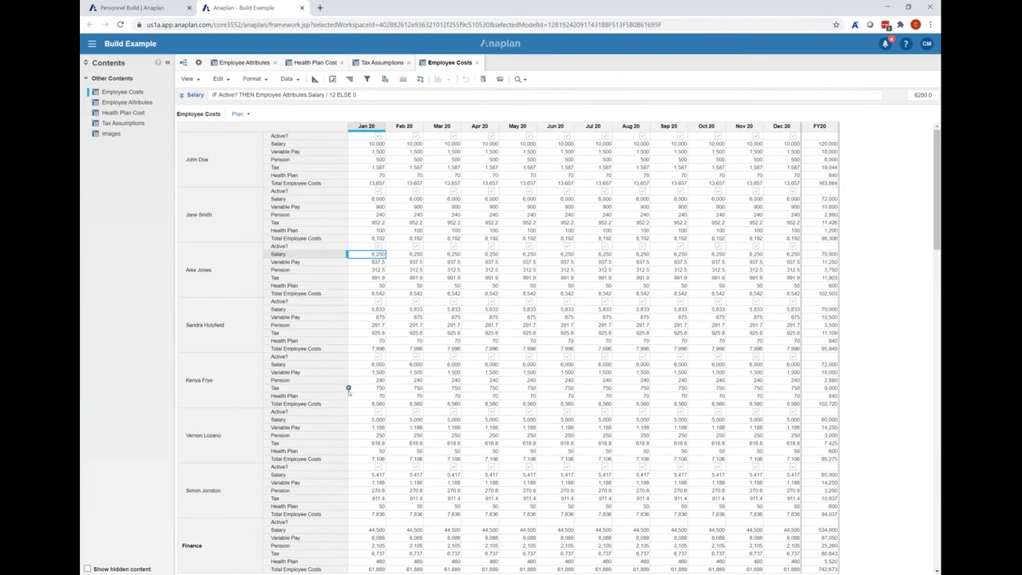
- In the Personnel Build board designer, add a grid card below the employee table
click(136, 10)
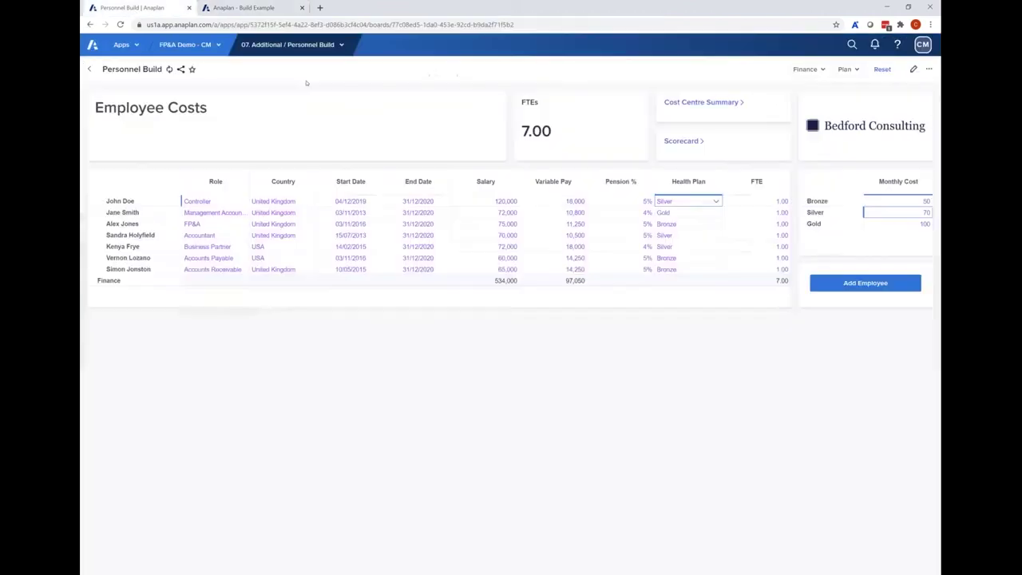
click(914, 70)
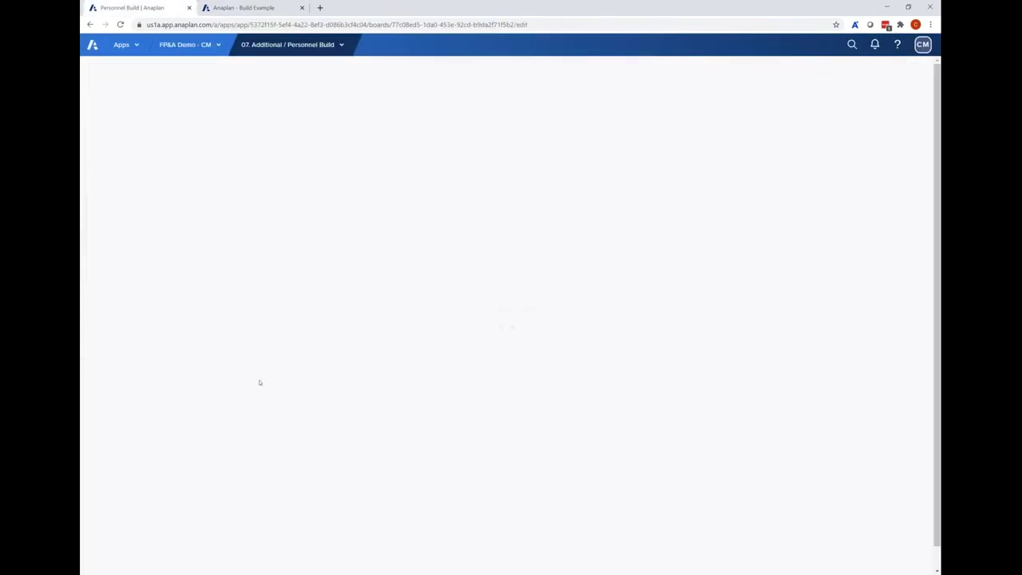
drag(839, 110, 494, 457)
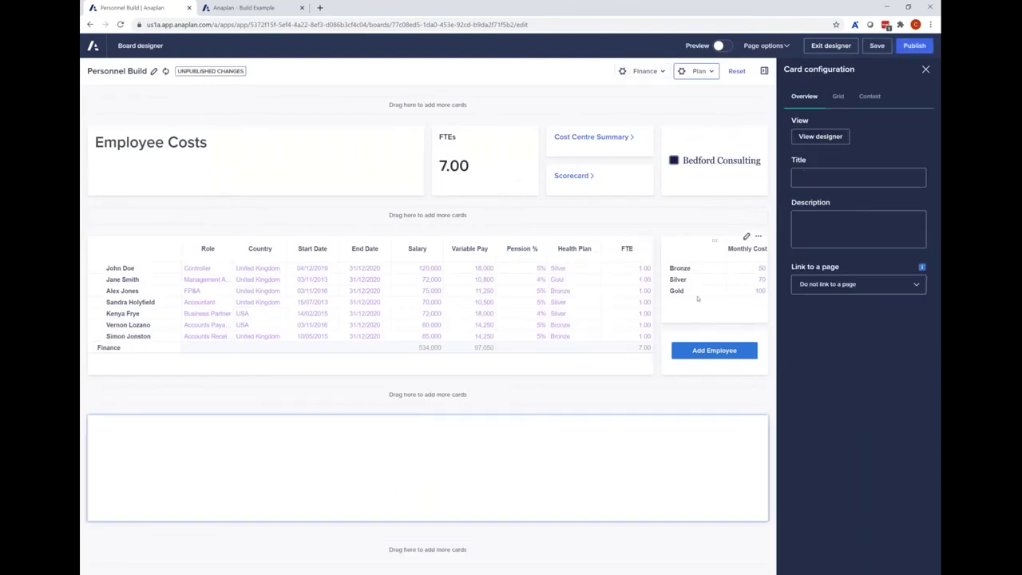
click(820, 137)
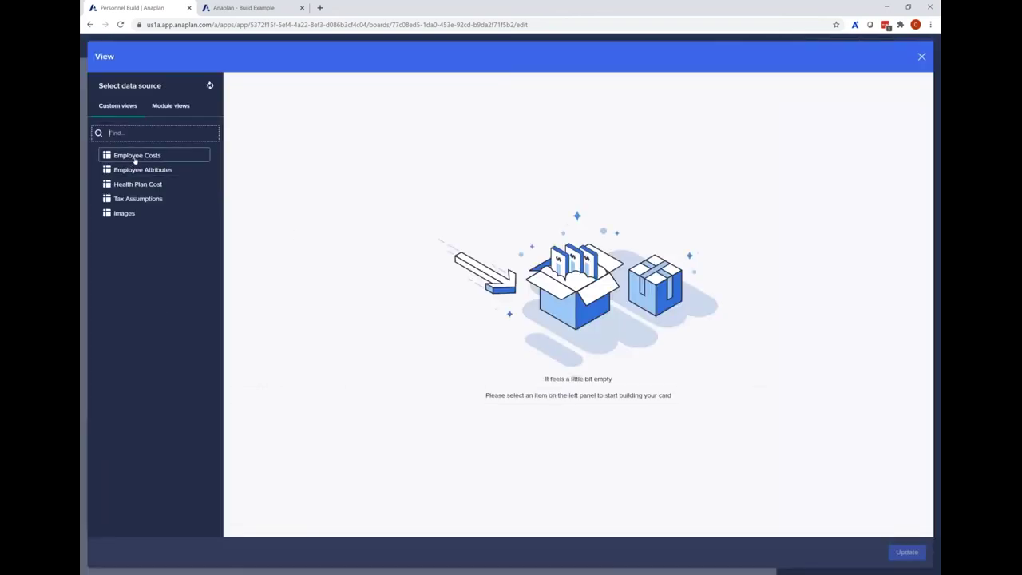
- Fill the new card with the Employee Costs view, hiding the Active? line item, and save
click(136, 155)
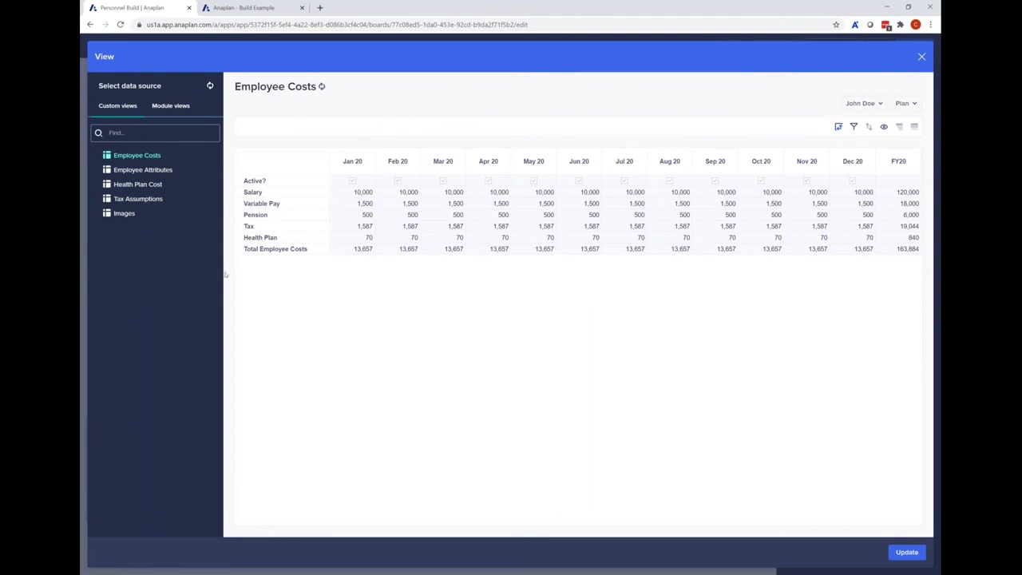
click(884, 126)
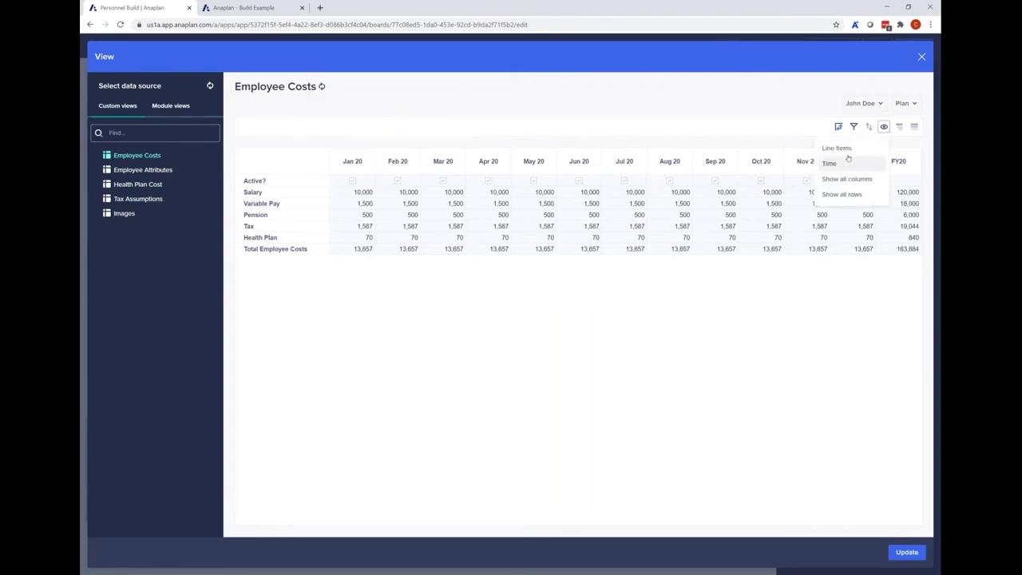
click(850, 149)
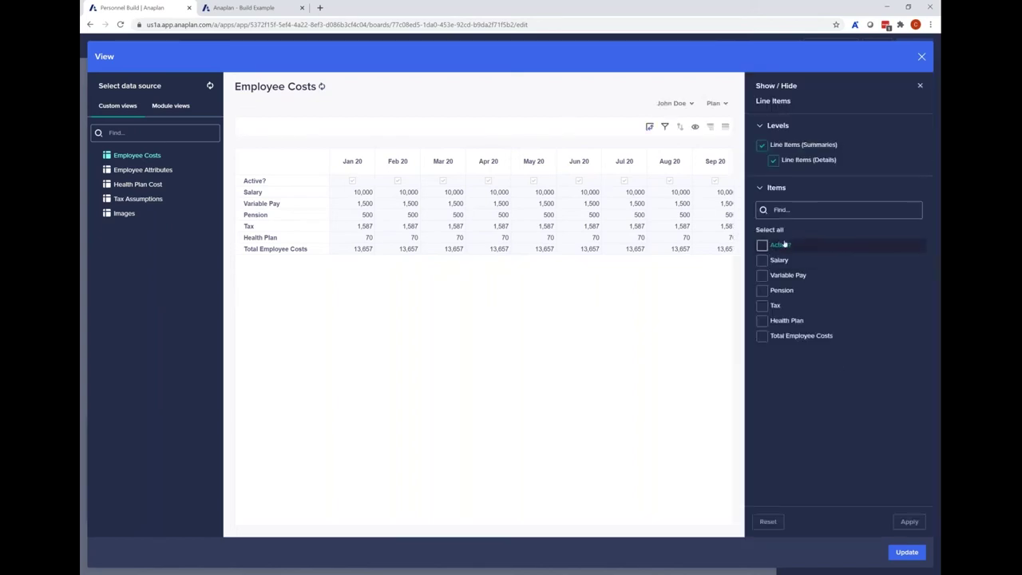
click(777, 231)
click(780, 244)
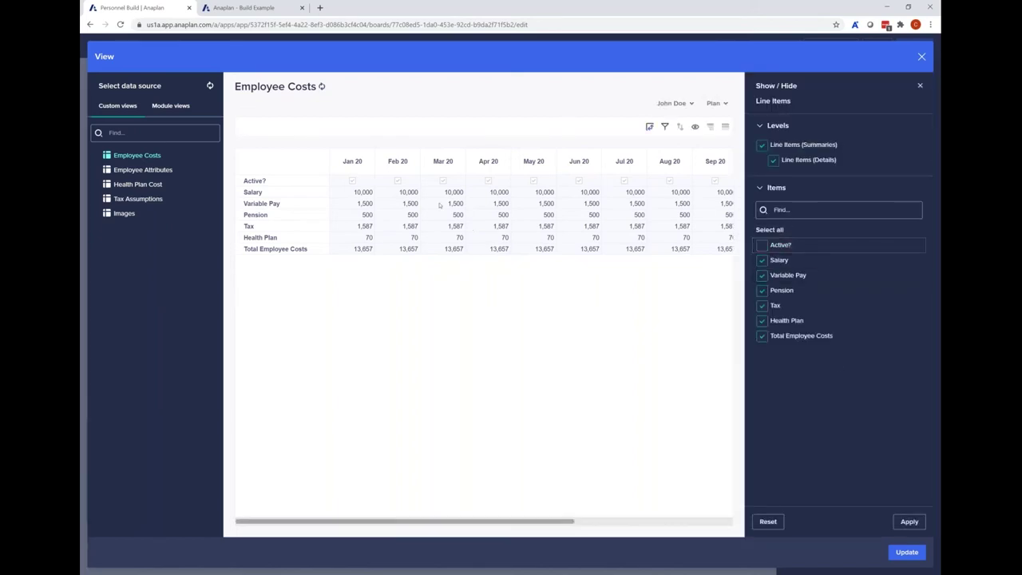
click(908, 521)
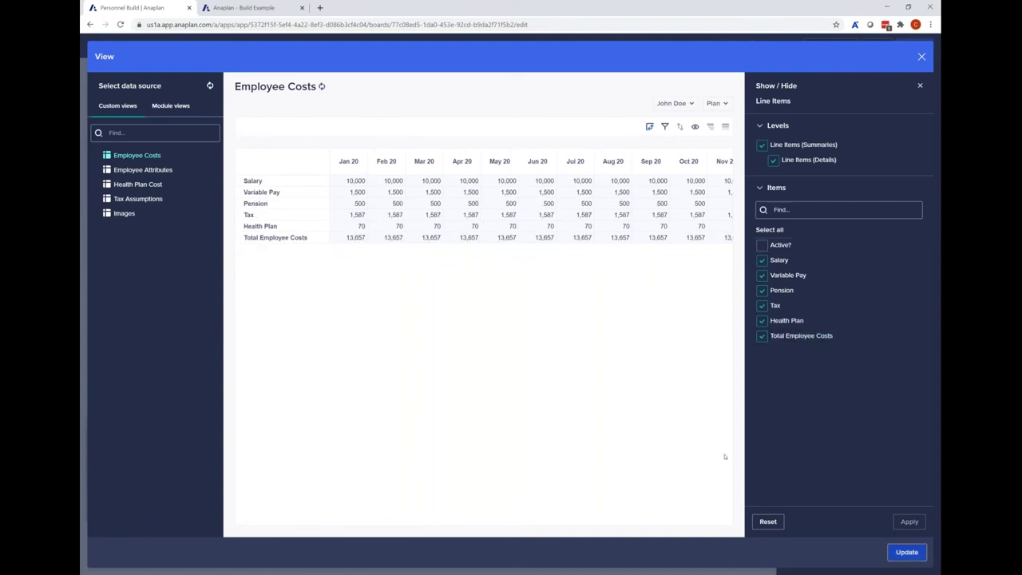
key(Return)
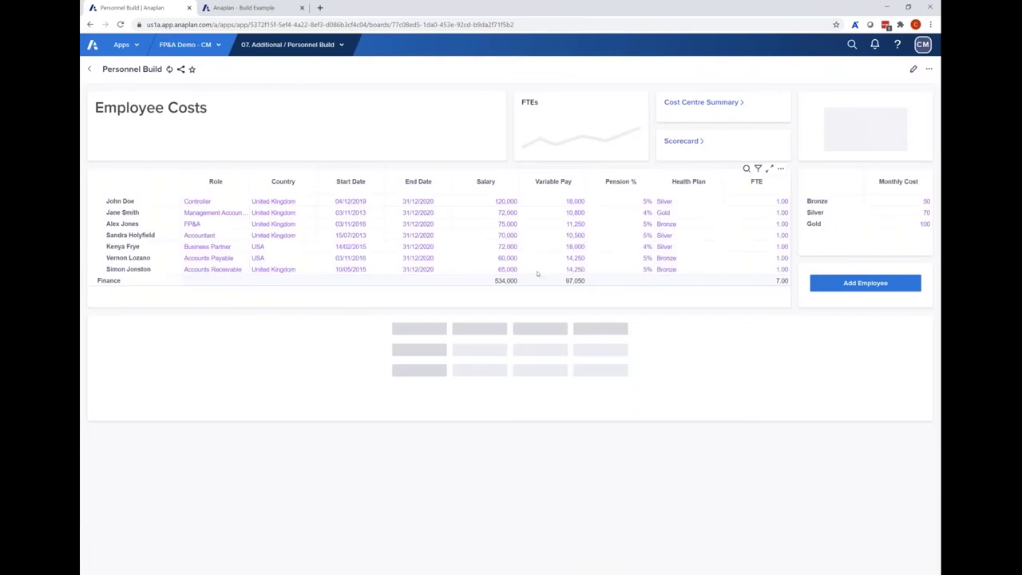
- Filter costs to the FP&A employee and set their End Date to 31/08/2020
click(124, 212)
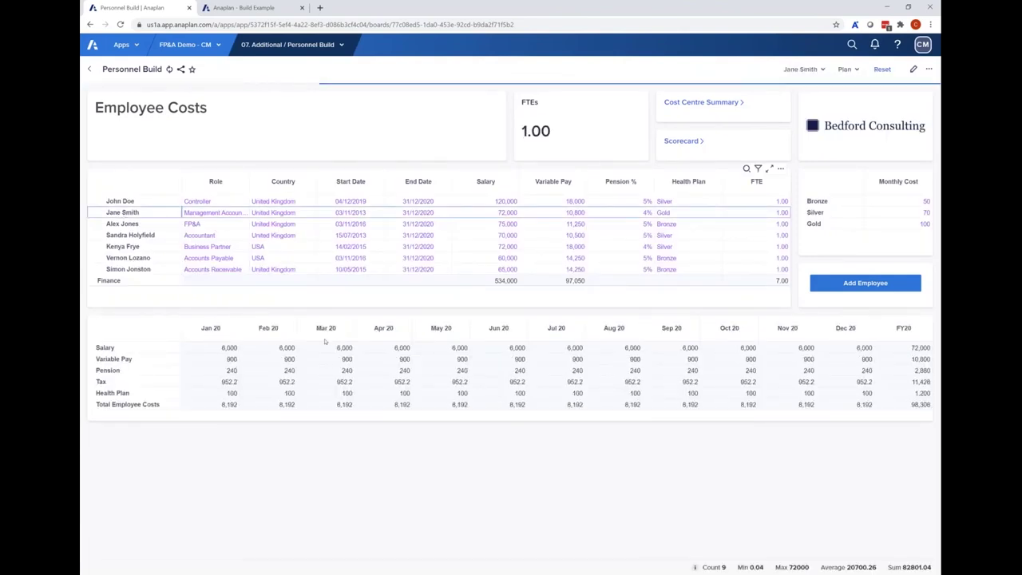
click(128, 224)
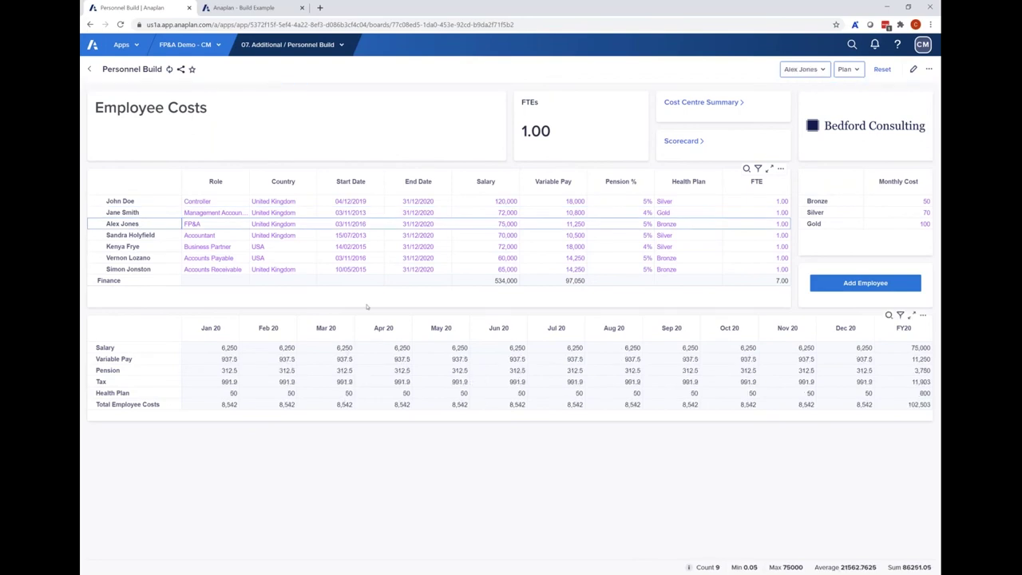
click(444, 224)
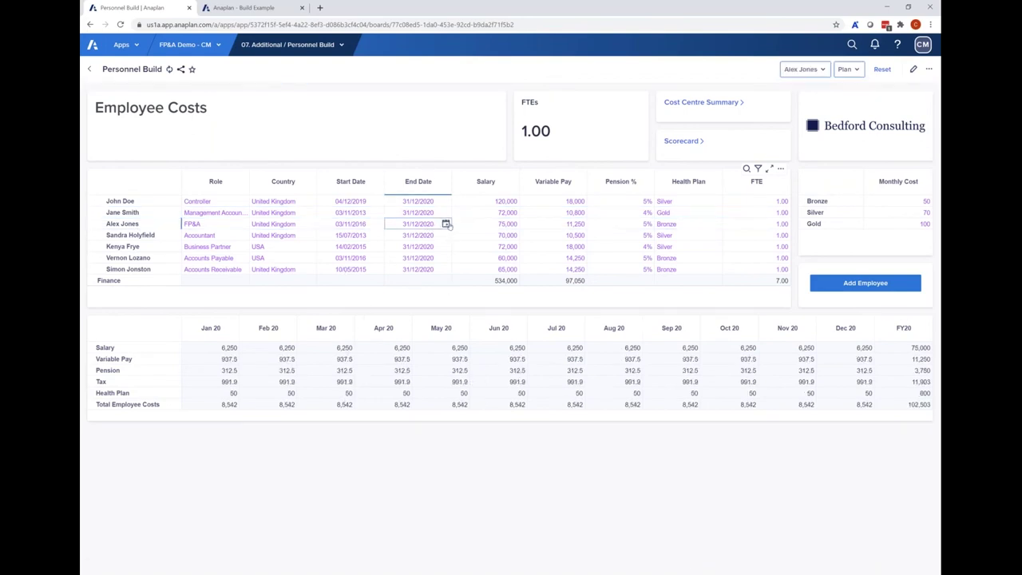
click(447, 225)
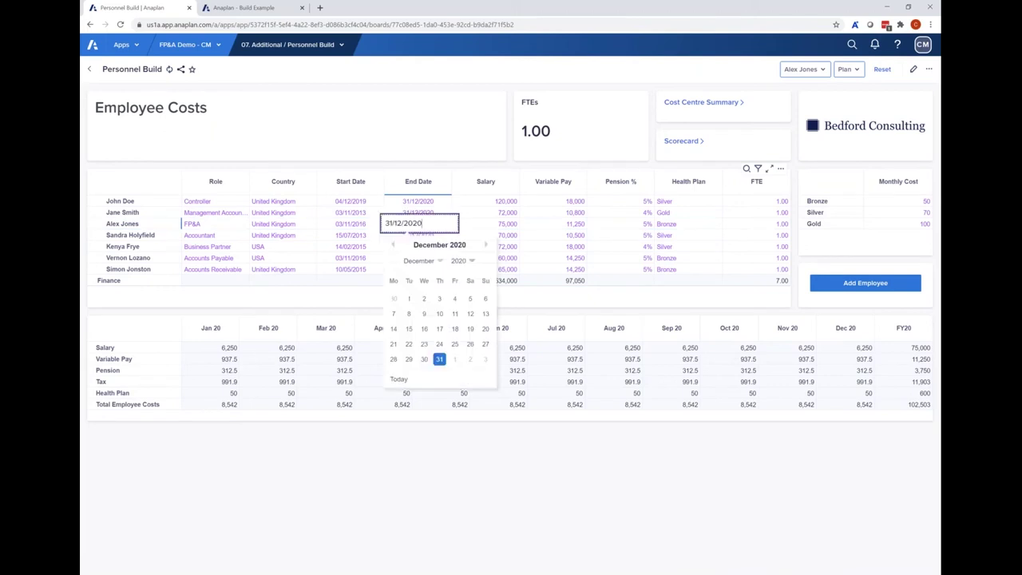
click(392, 245)
click(392, 245)
click(392, 245)
click(392, 245)
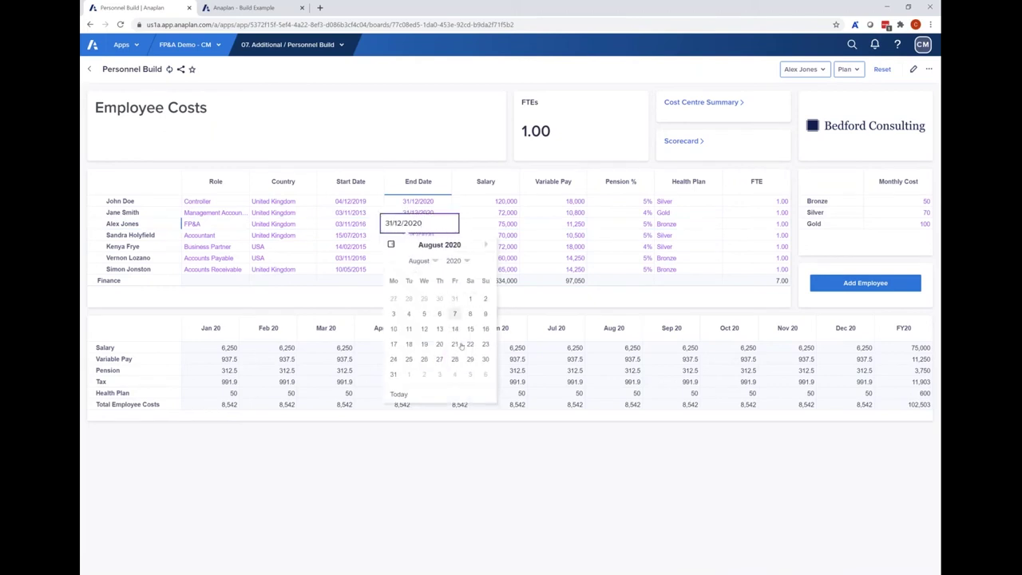
click(393, 373)
drag(627, 348, 609, 419)
- Set the FP&A employee's Salary to 100,000 and the Accountant's Pension % to 6
click(489, 222)
text(100,0)
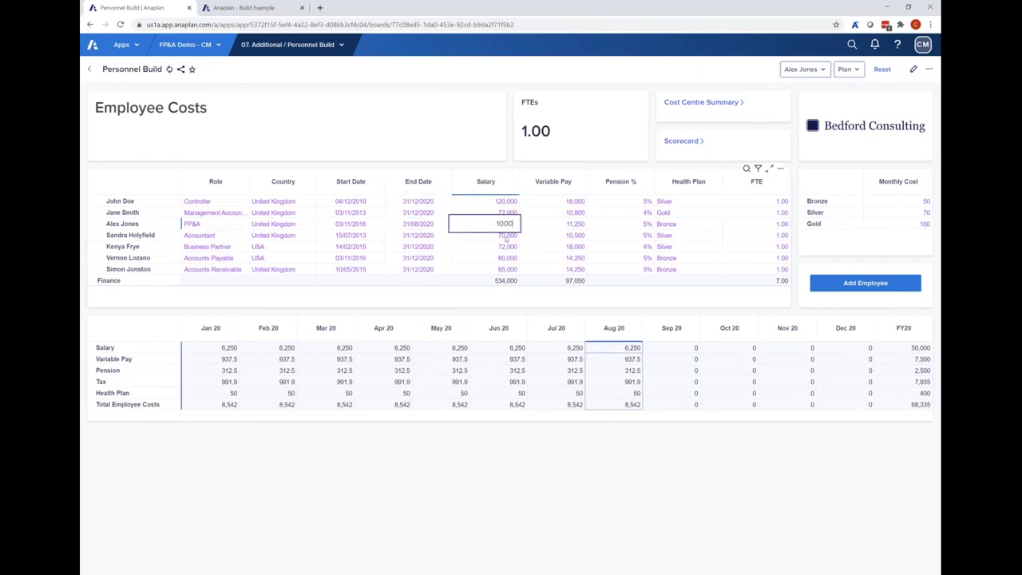
text(00)
key(Return)
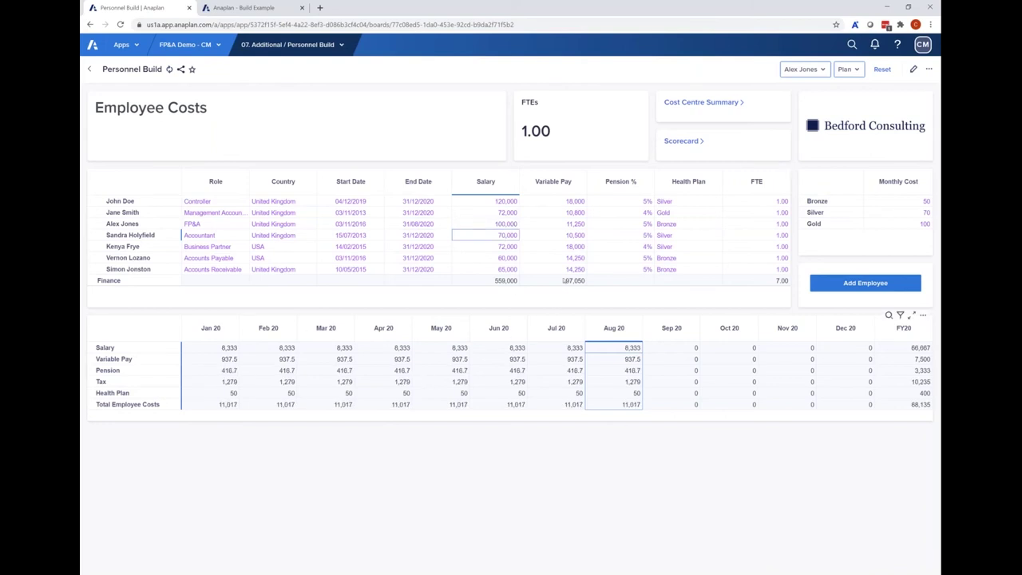
click(627, 233)
text(6)
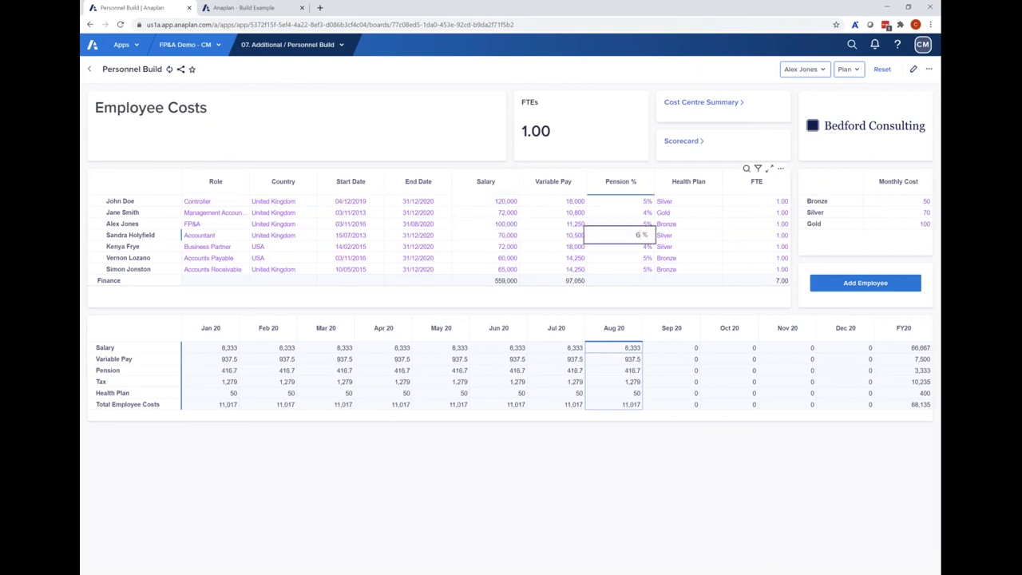
key(Return)
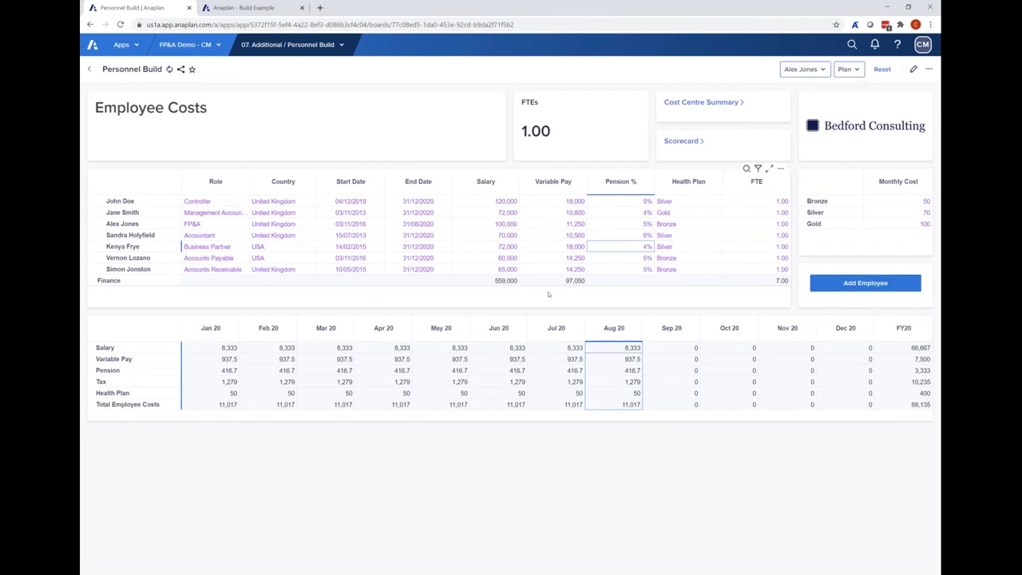
- Filter the costs card to the whole company, check Total Employee Costs, then the first employee
click(803, 69)
click(818, 115)
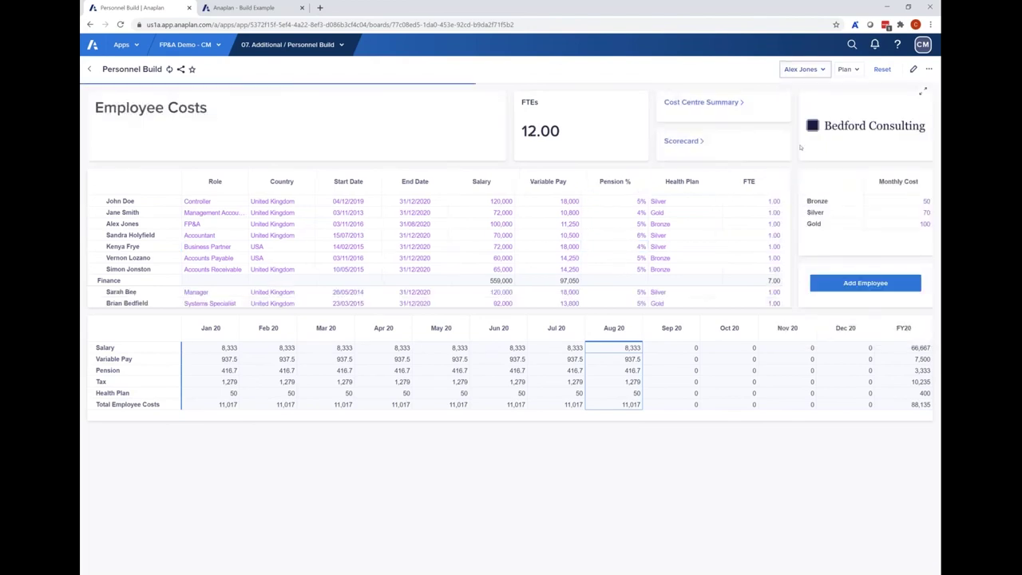
drag(212, 404, 910, 404)
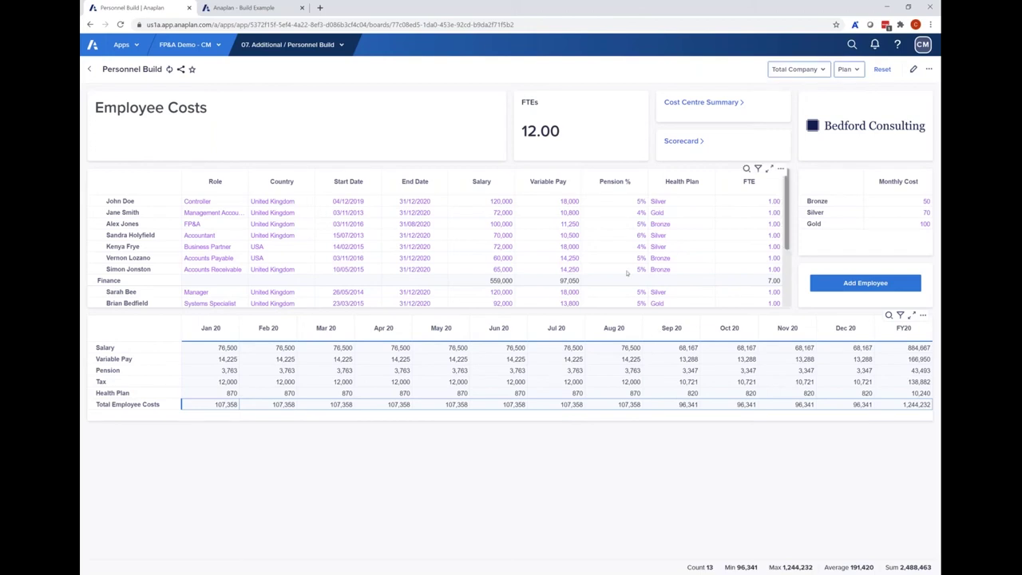
click(815, 69)
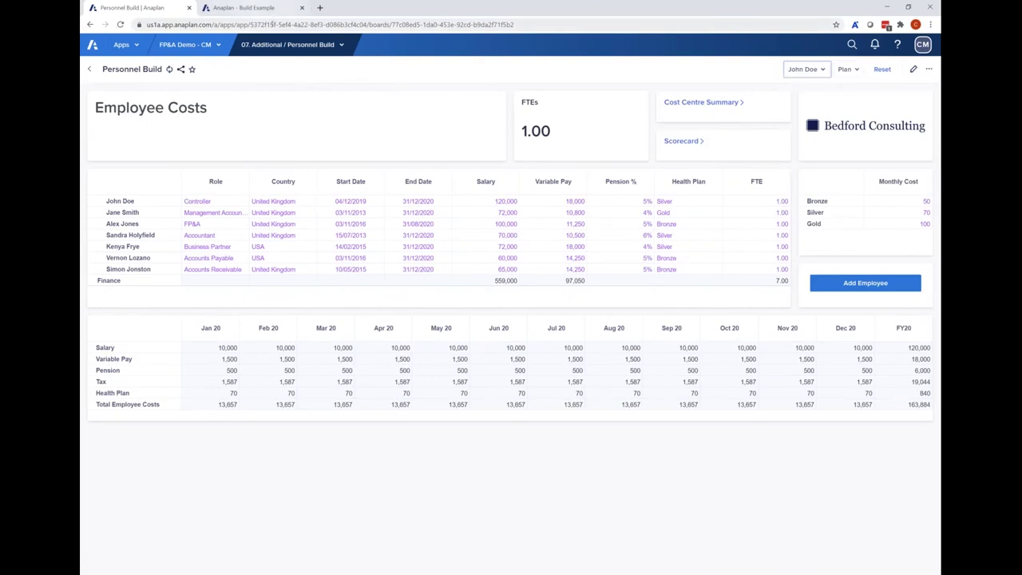
- Navigate to the 2. 1 Cost Center Summary board under 02. Bottom Up Budgeting
click(296, 44)
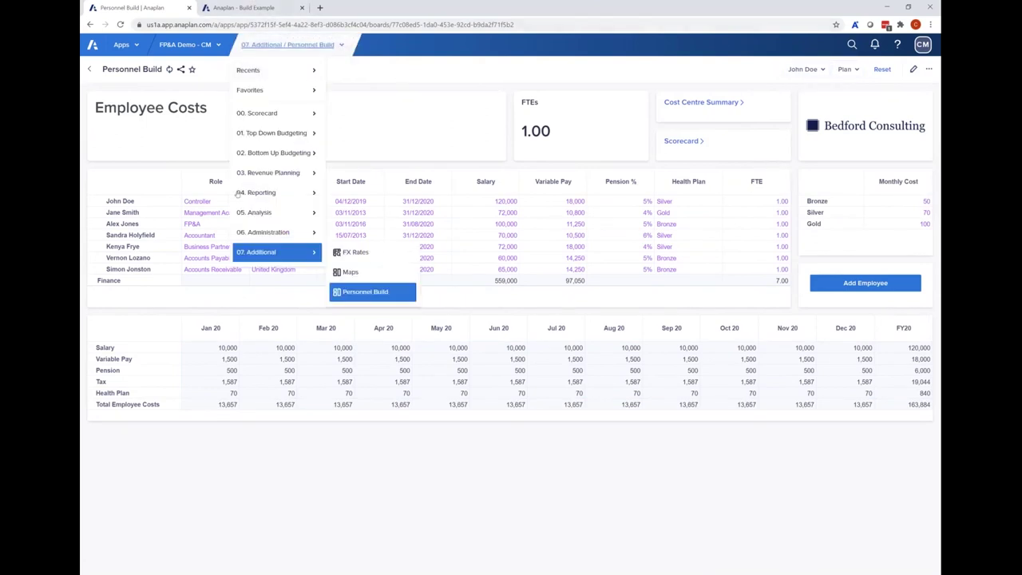
mouse_move(287, 152)
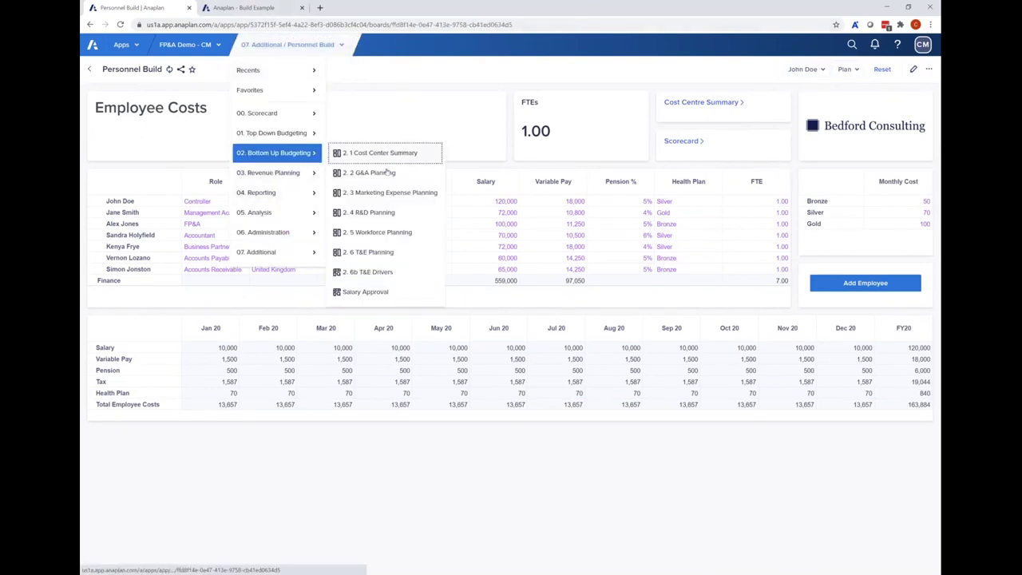
click(375, 153)
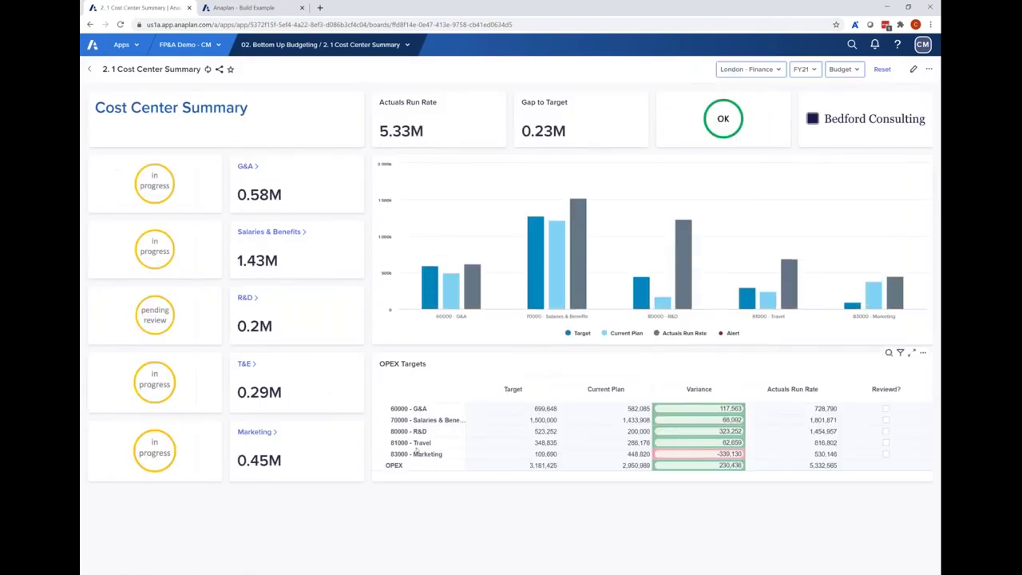
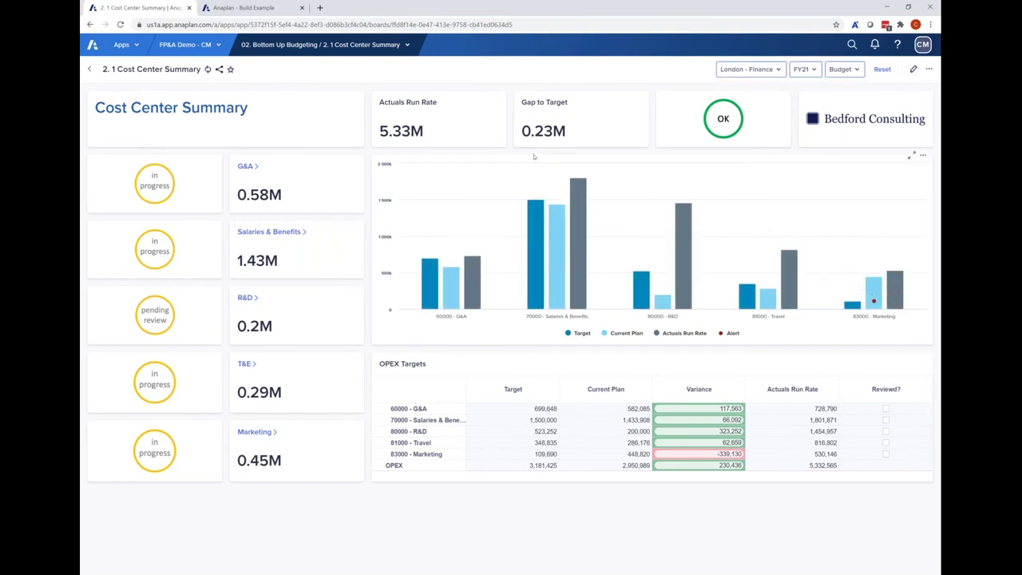
- Go through 04. Reporting > 4.1 Reporting Summary to the 4.2 Income Statement board
click(271, 45)
mouse_move(285, 197)
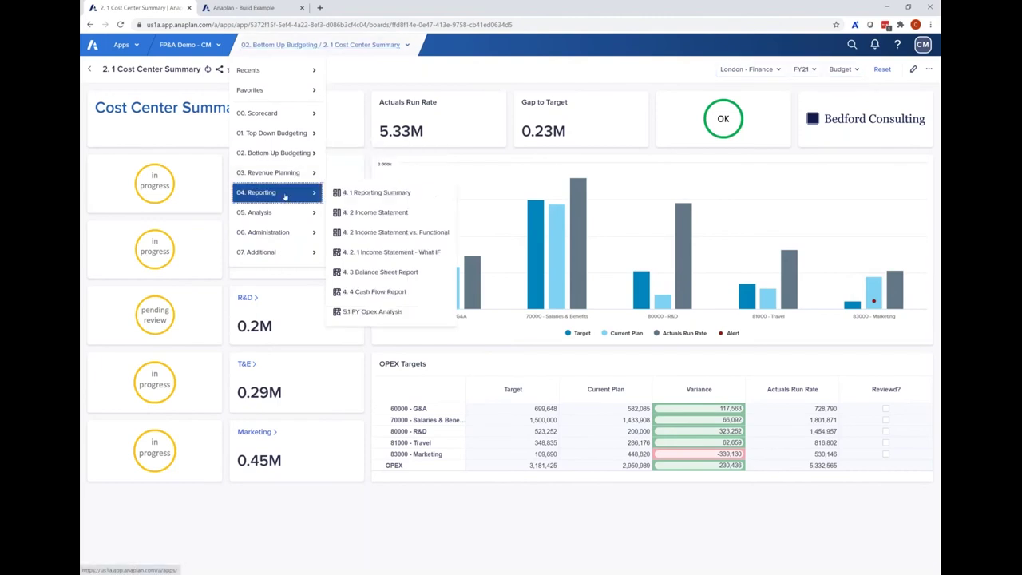
click(376, 193)
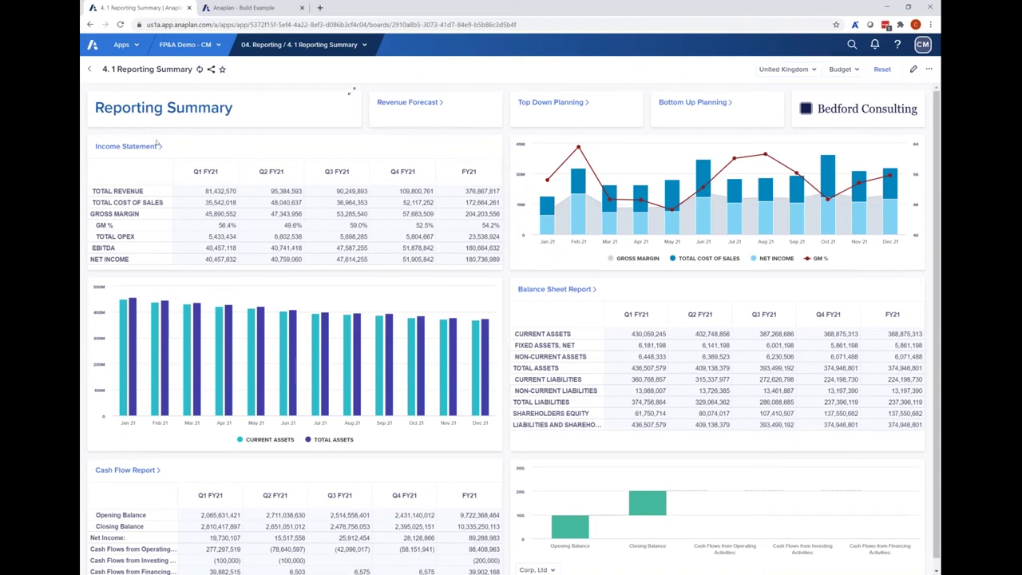
click(130, 147)
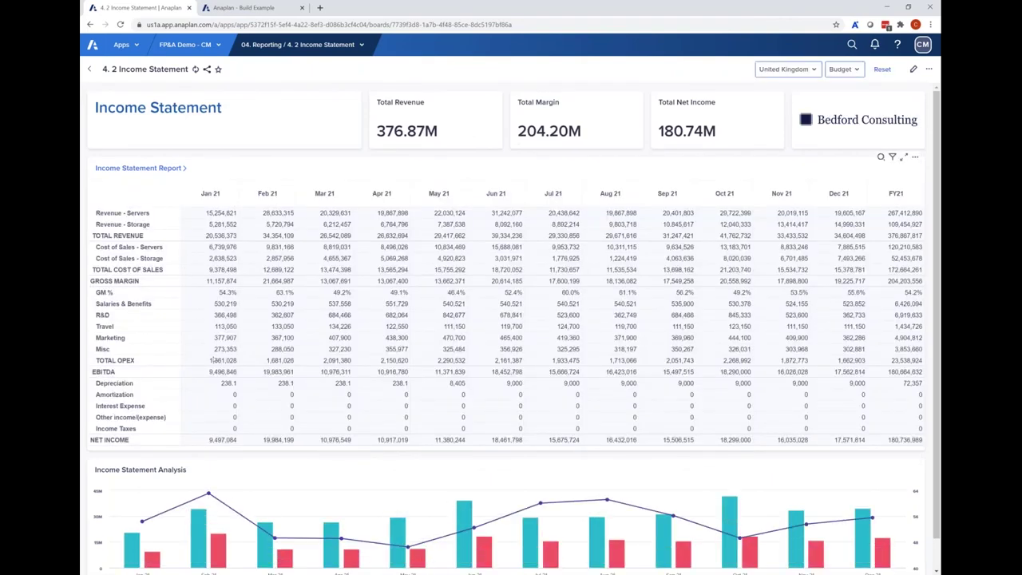
- Note the Jan 21 R&D figure, then go to the 2.4 R&D Planning board
click(213, 316)
click(303, 45)
mouse_move(275, 152)
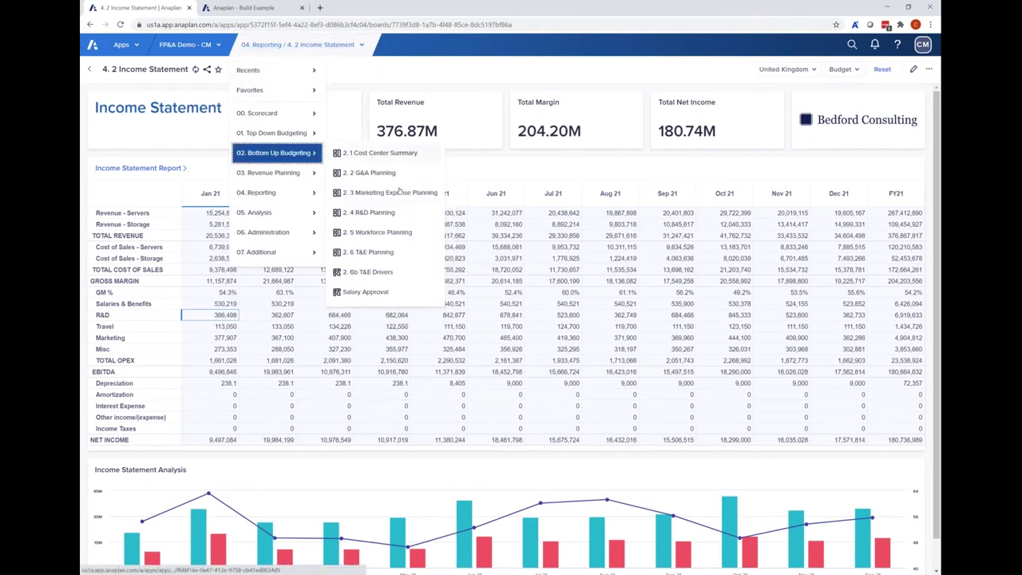
click(368, 212)
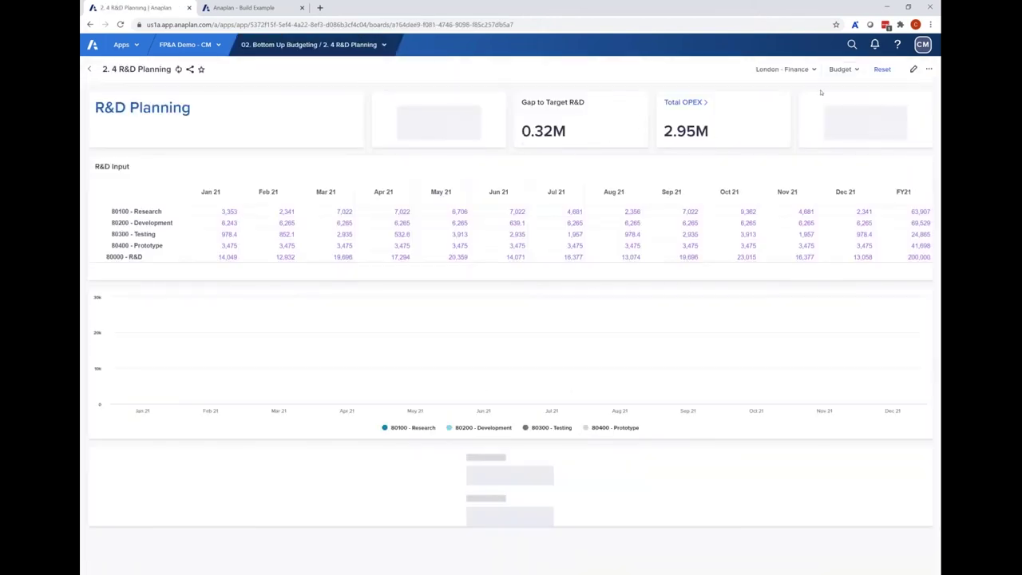
- Enter 1,000,000 as the Jan 21 Research budget and return to the Income Statement
click(214, 213)
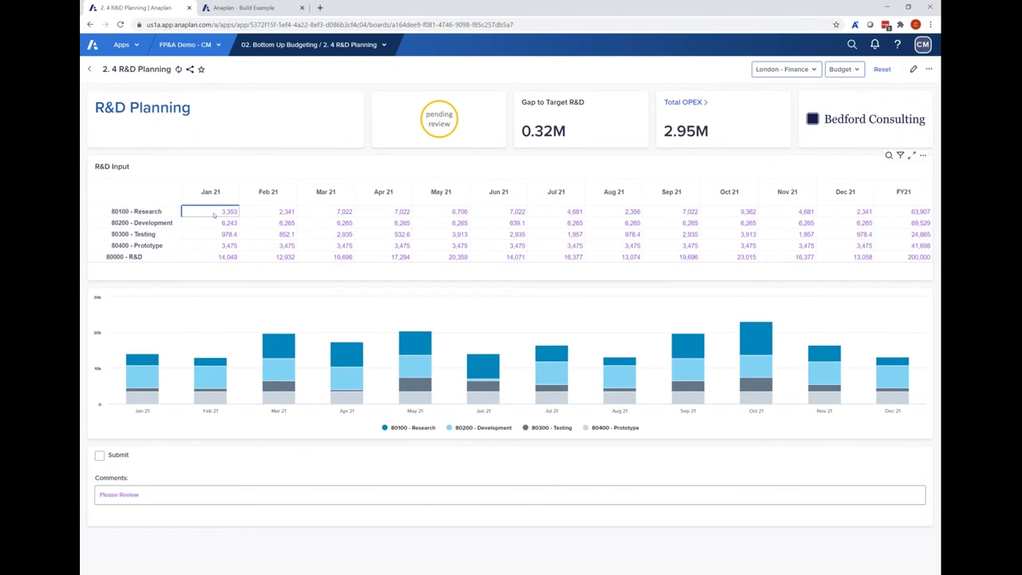
text(1000000)
key(Return)
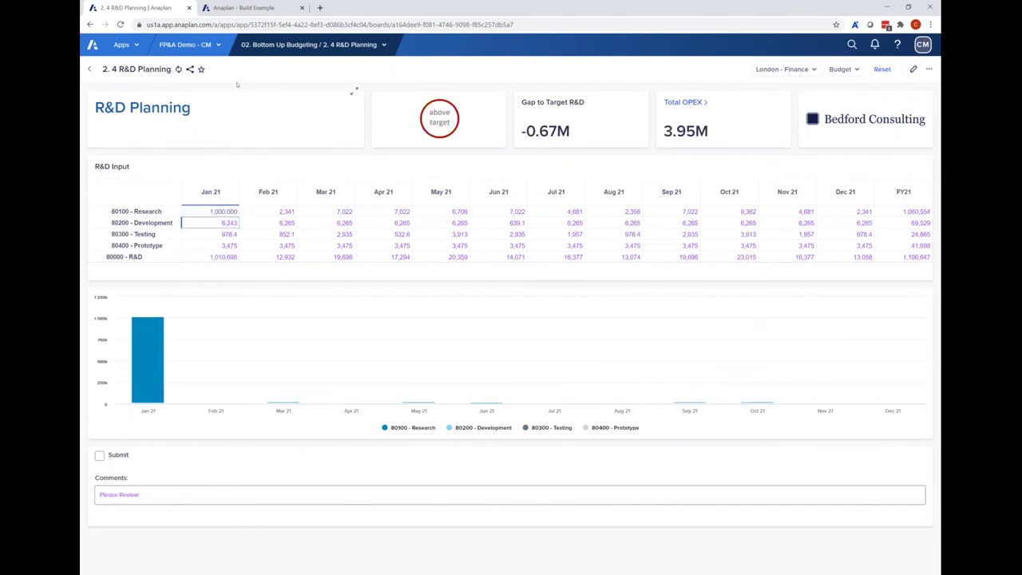
click(89, 69)
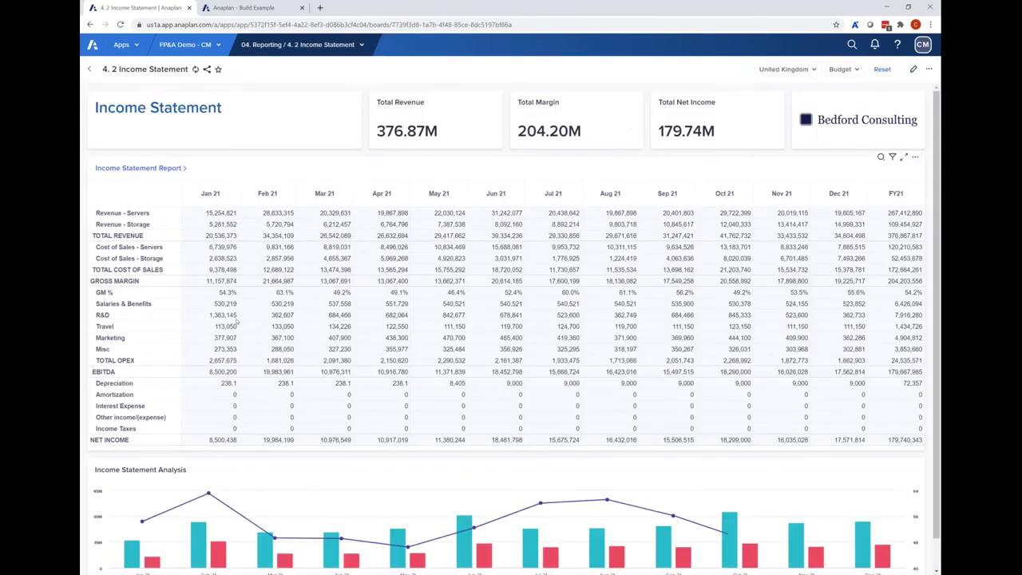
- Confirm the United Kingdom filter, select R&D Jan–Sep 21, and open 4.2.1 Income Statement - What IF
click(224, 318)
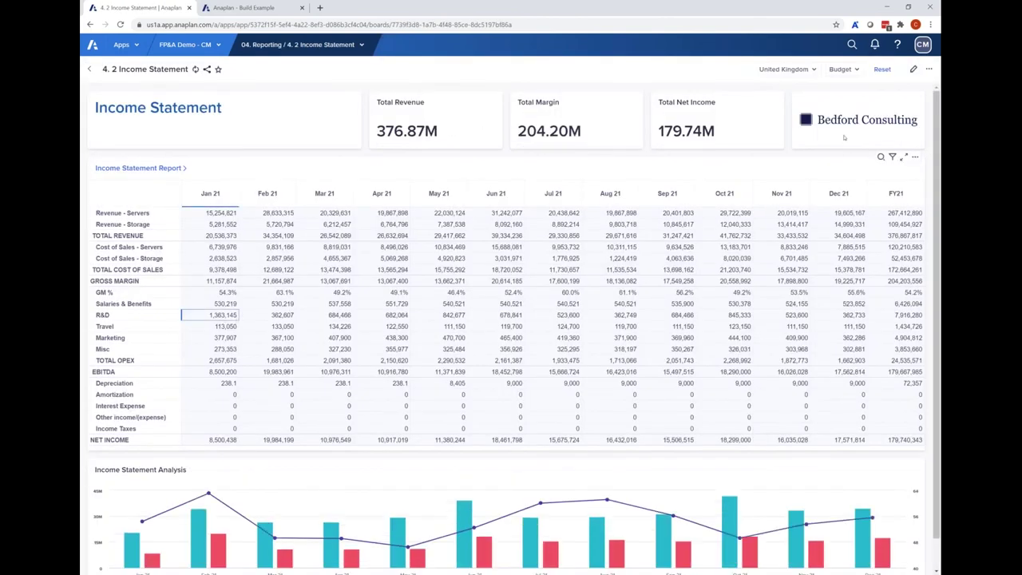
click(783, 68)
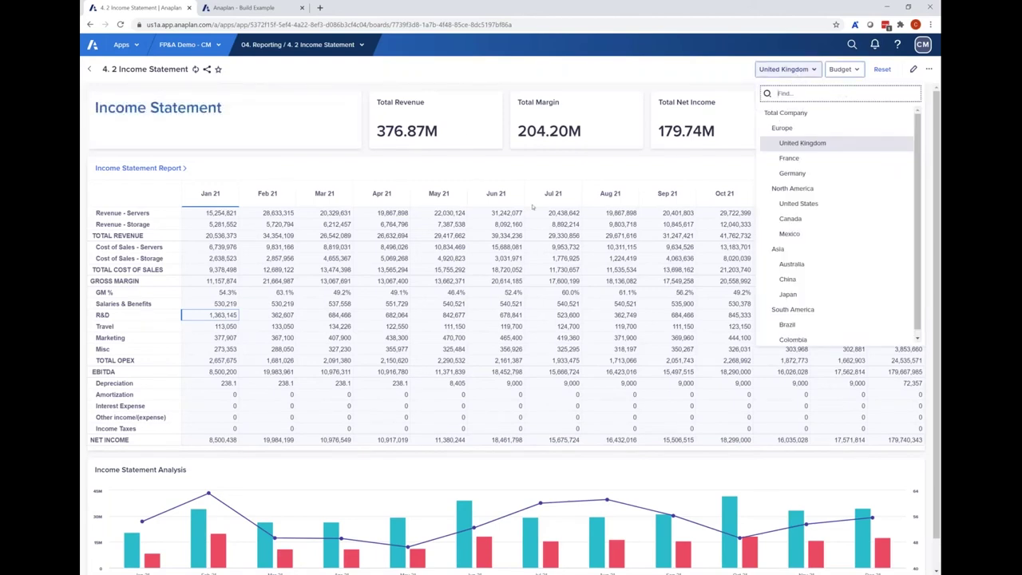
click(476, 304)
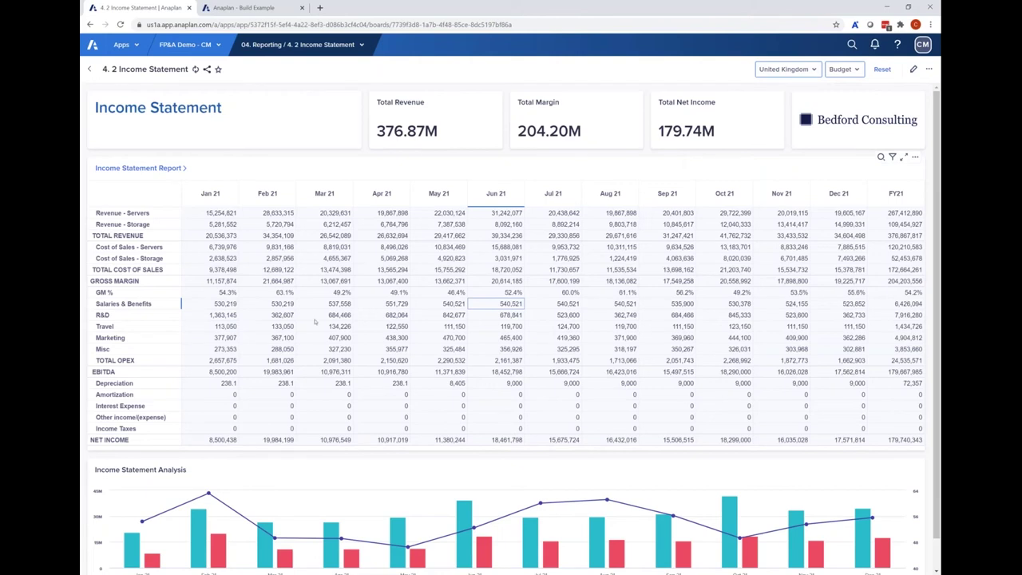
click(205, 317)
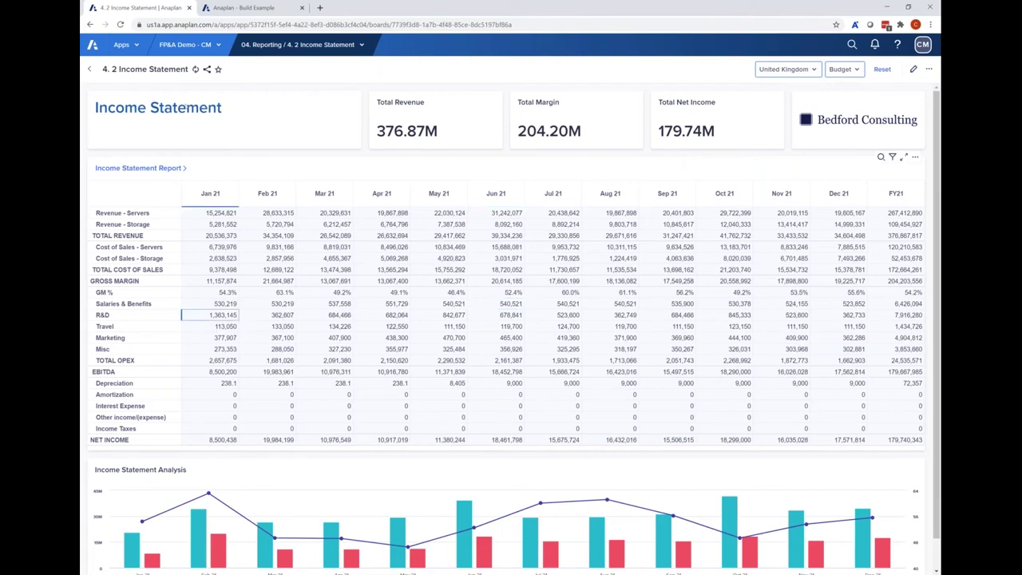
key(shift+Right)
key(shift+Right)
key(shift+Right)
key(shift+Right)
key(shift+Right)
key(shift+Right)
key(shift+Right)
key(shift+Right)
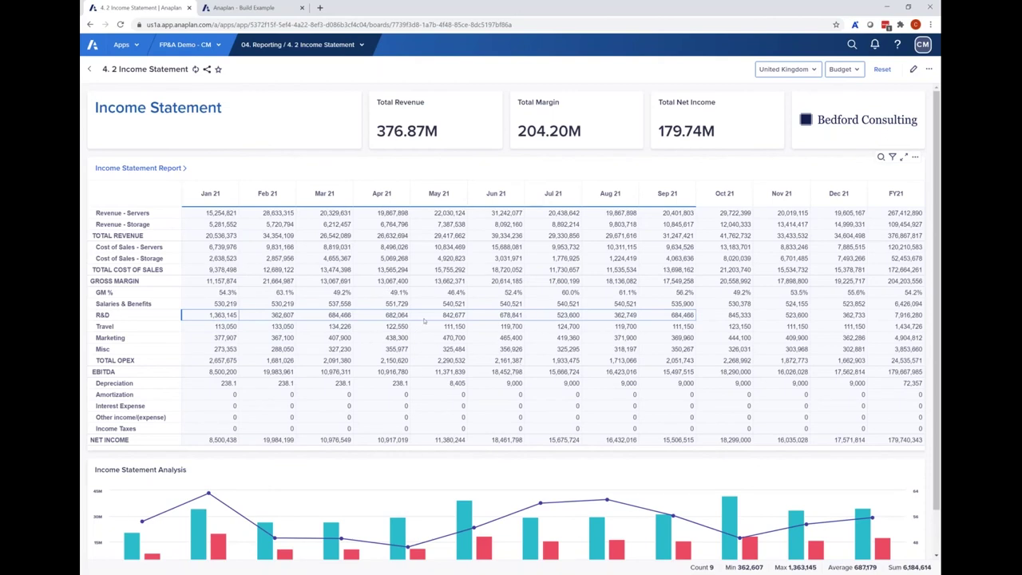
click(140, 169)
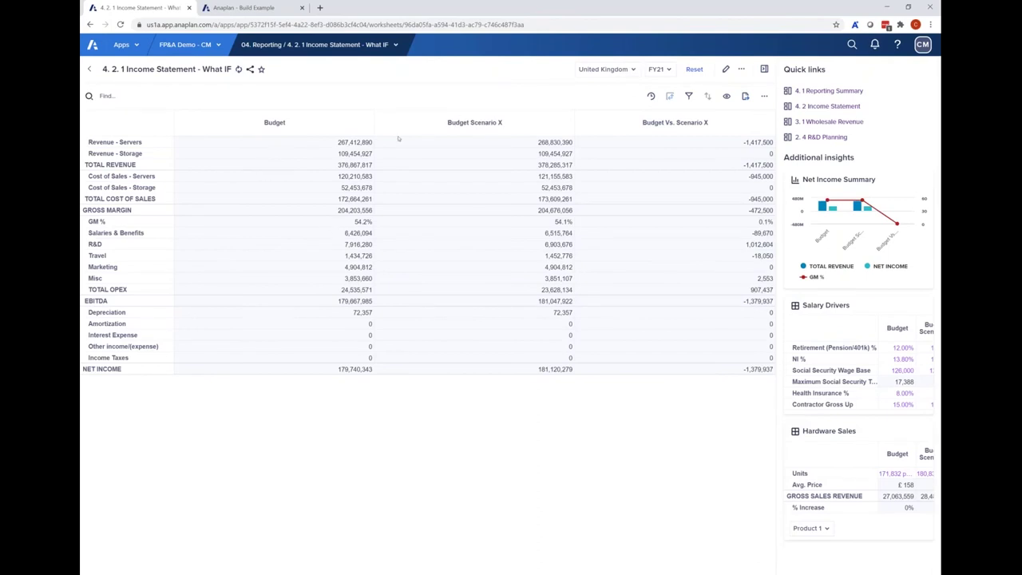
- Switch the What IF worksheet period from FY21 to Jan 21
drag(290, 148, 305, 367)
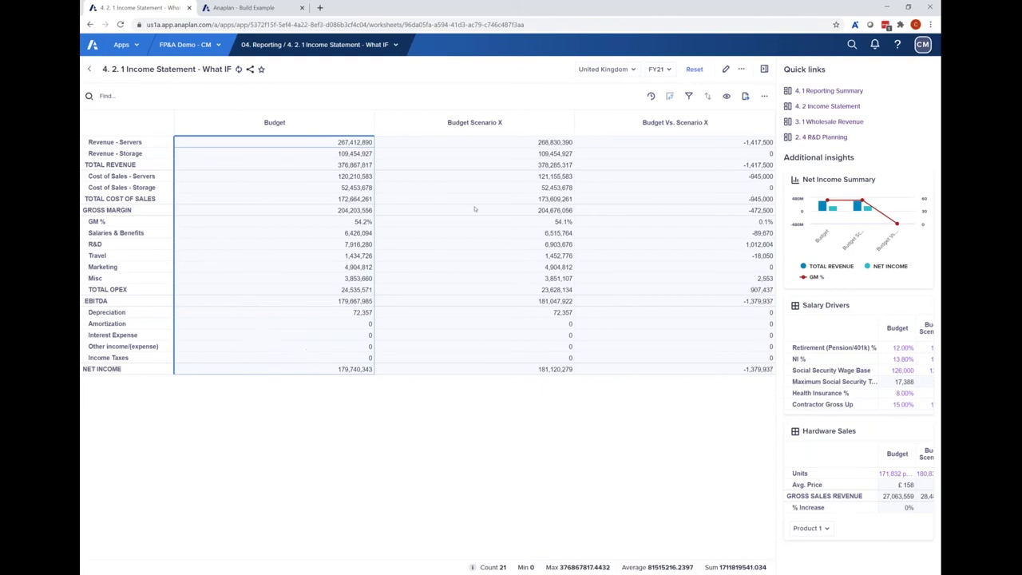
click(658, 70)
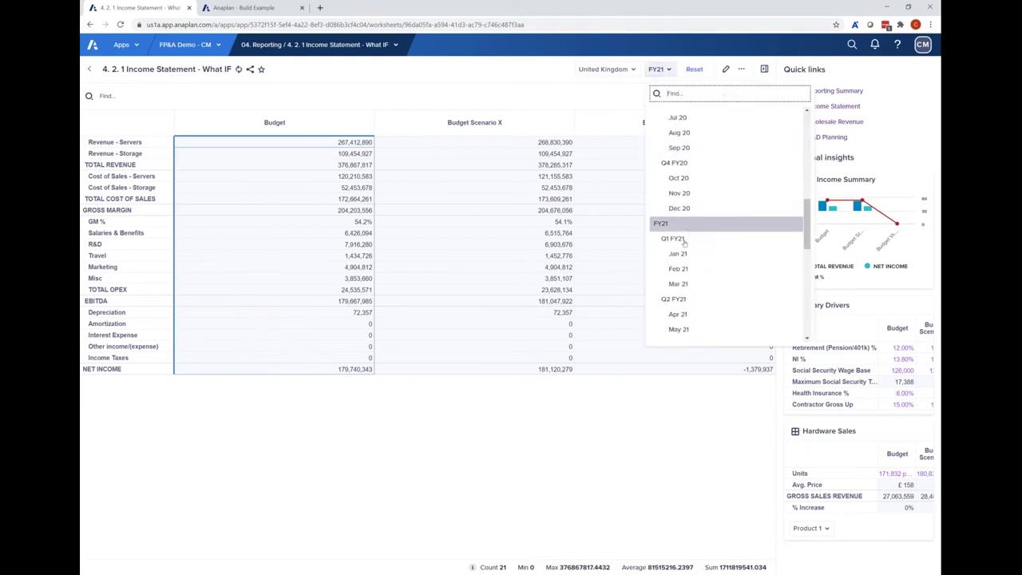
click(678, 253)
click(264, 242)
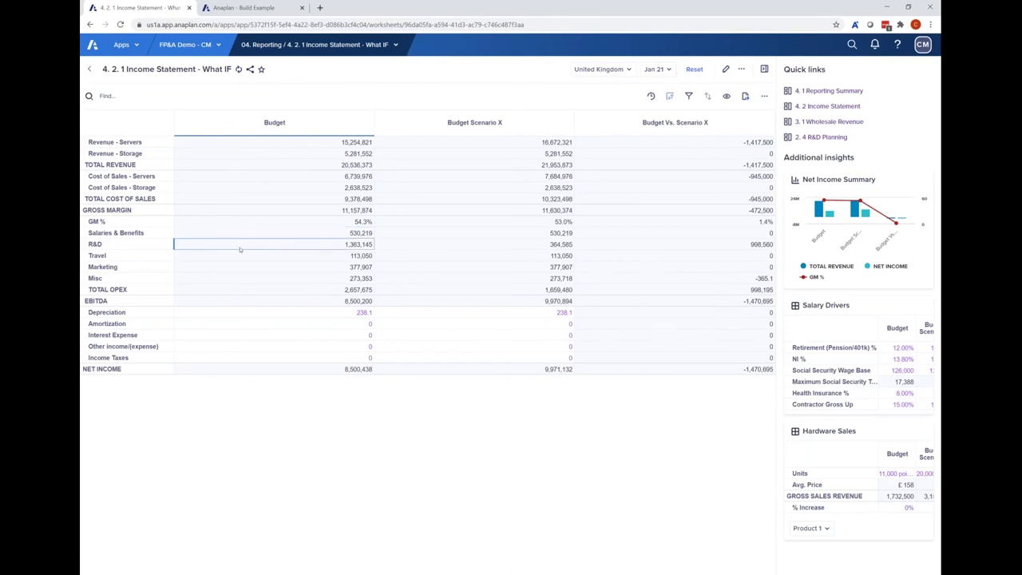
- Compare Budget and Budget Scenario X figure ranges, then open the FP&A Demo Model - CM in a new tab
drag(484, 142, 383, 356)
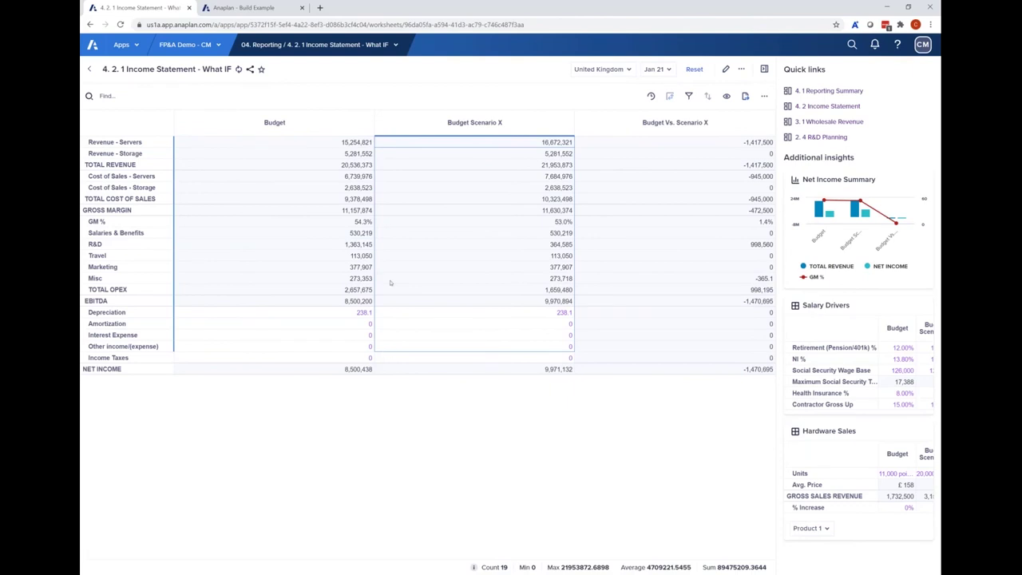
drag(282, 150, 281, 360)
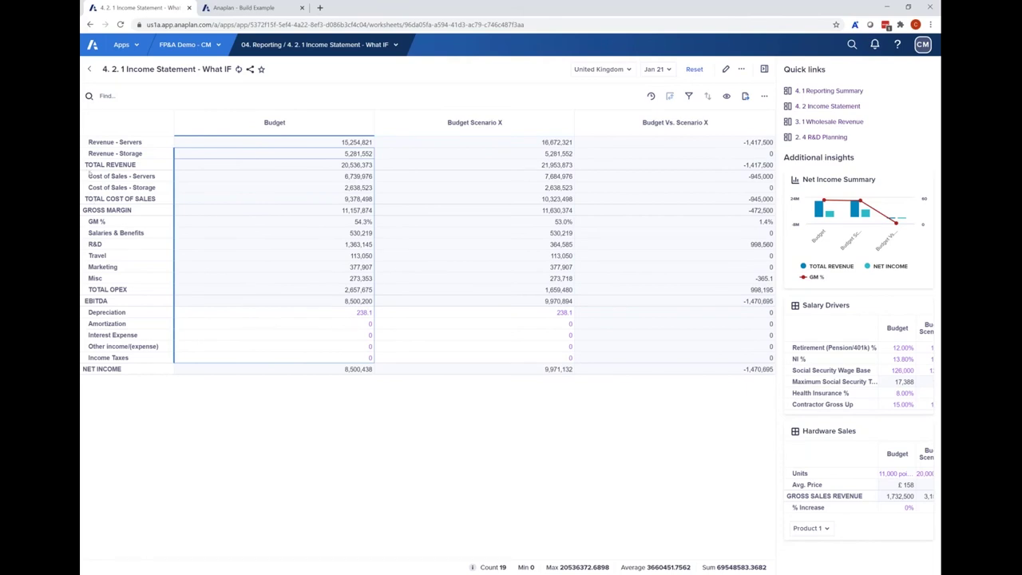
drag(519, 156, 521, 314)
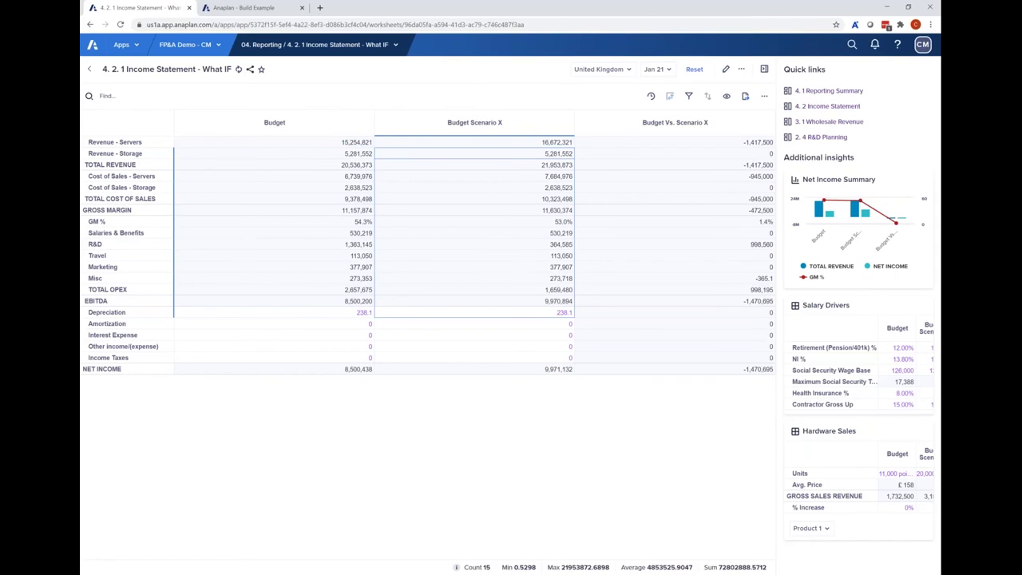
click(741, 68)
click(682, 135)
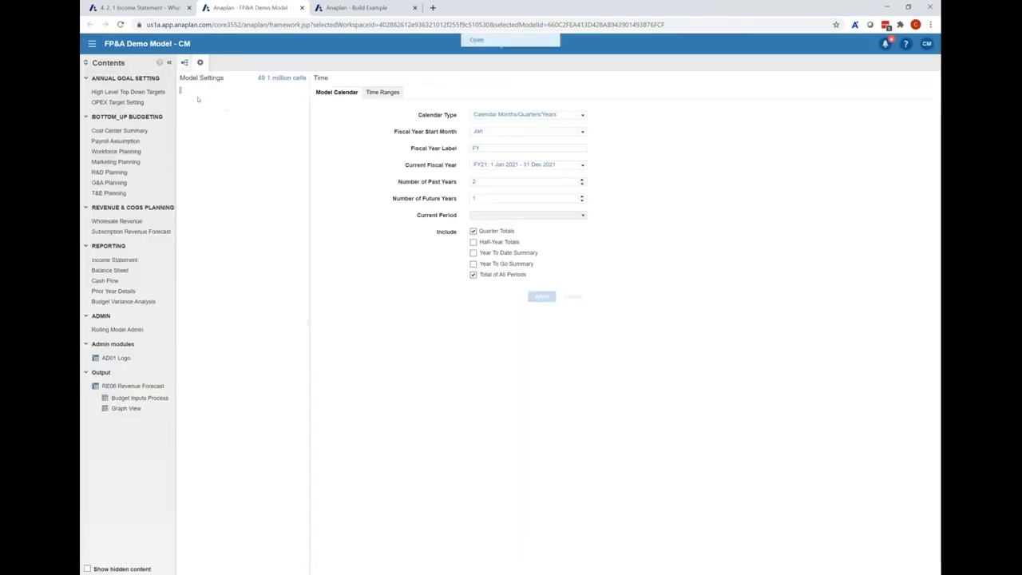
- Show the model's Versions list, select Budget Scenario X, and start then cancel inserting a version
click(170, 64)
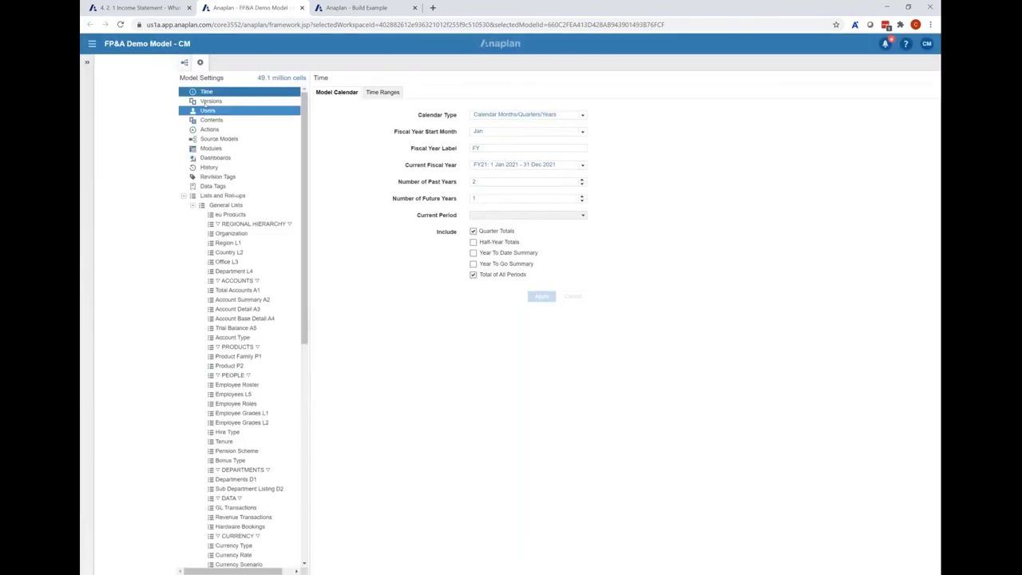
click(129, 100)
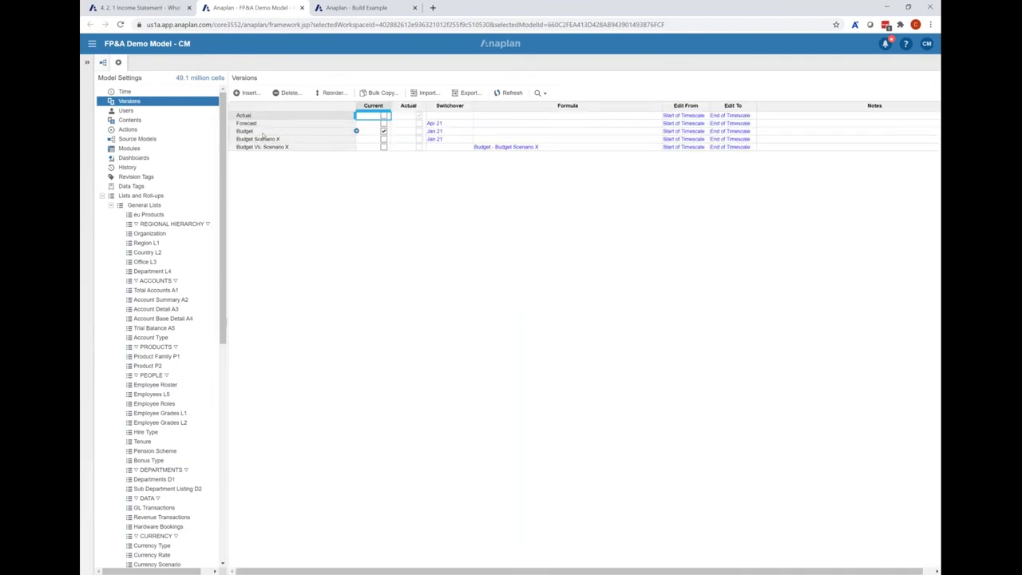
click(262, 137)
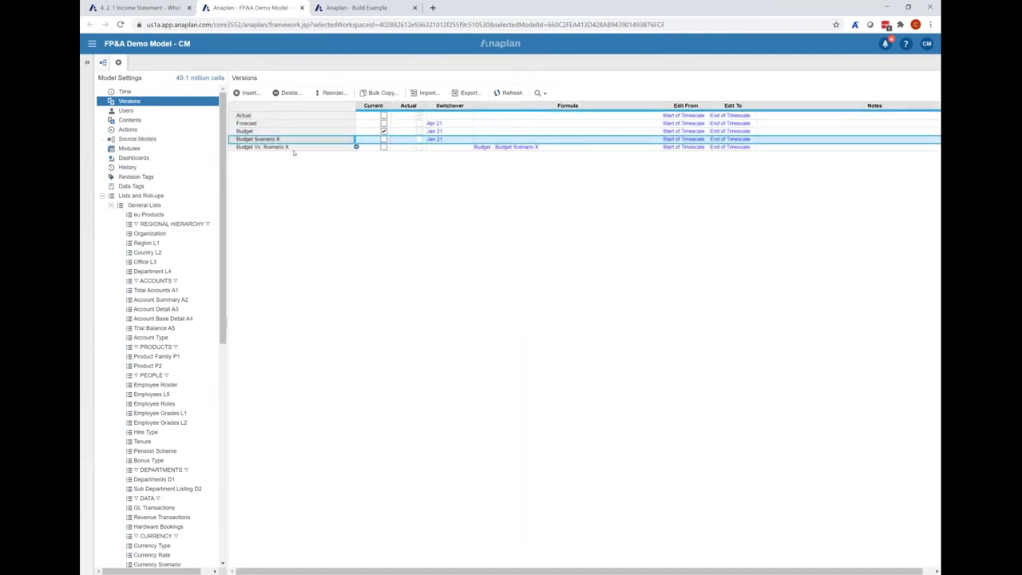
click(247, 92)
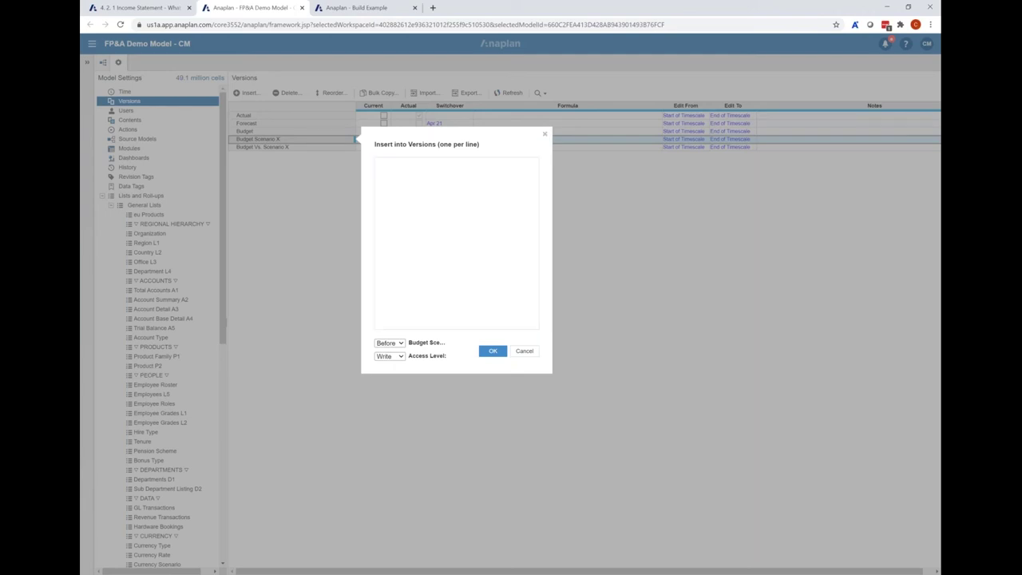
key(Escape)
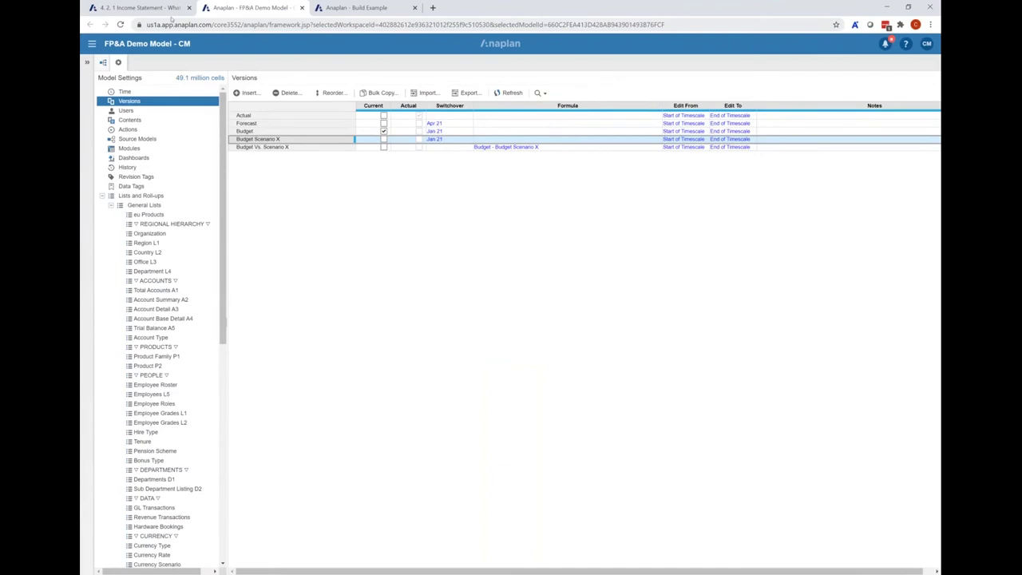
click(143, 8)
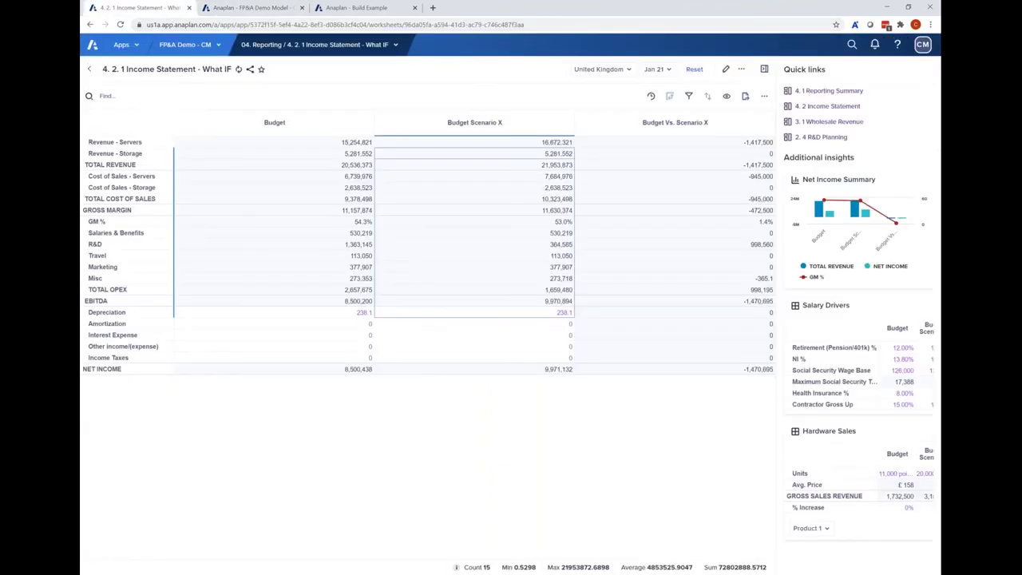
drag(523, 165, 524, 300)
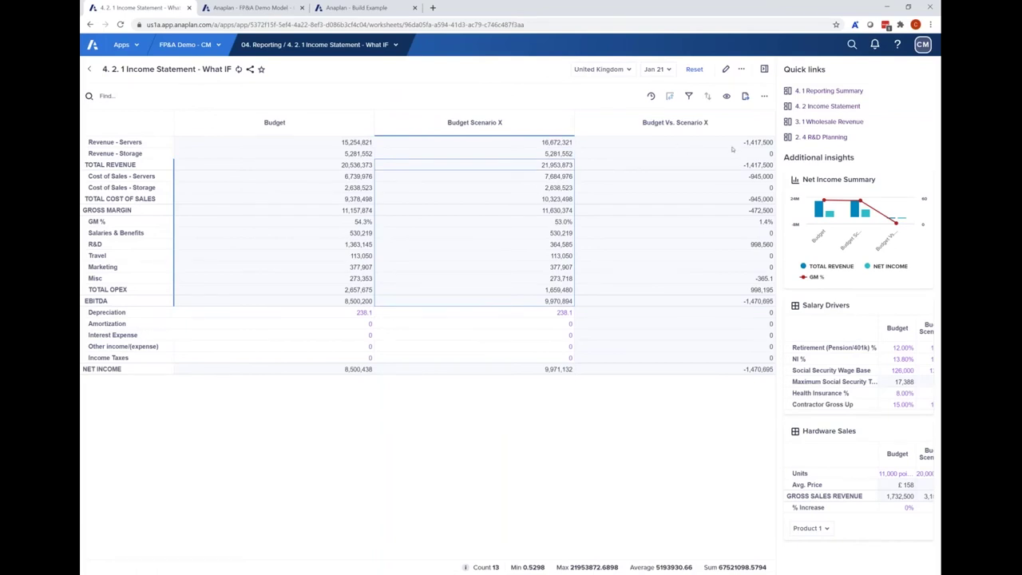
drag(735, 142, 728, 312)
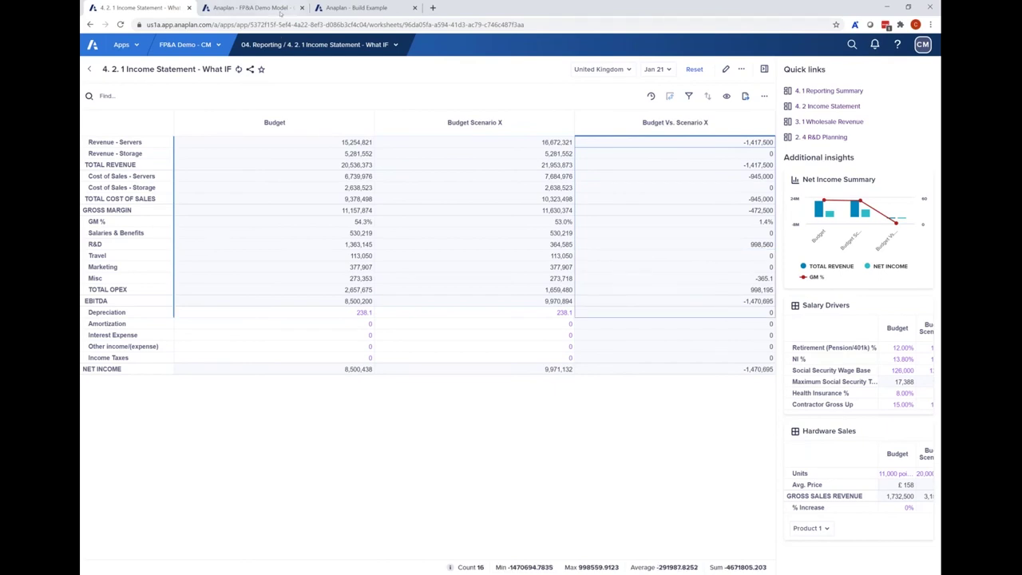
click(281, 11)
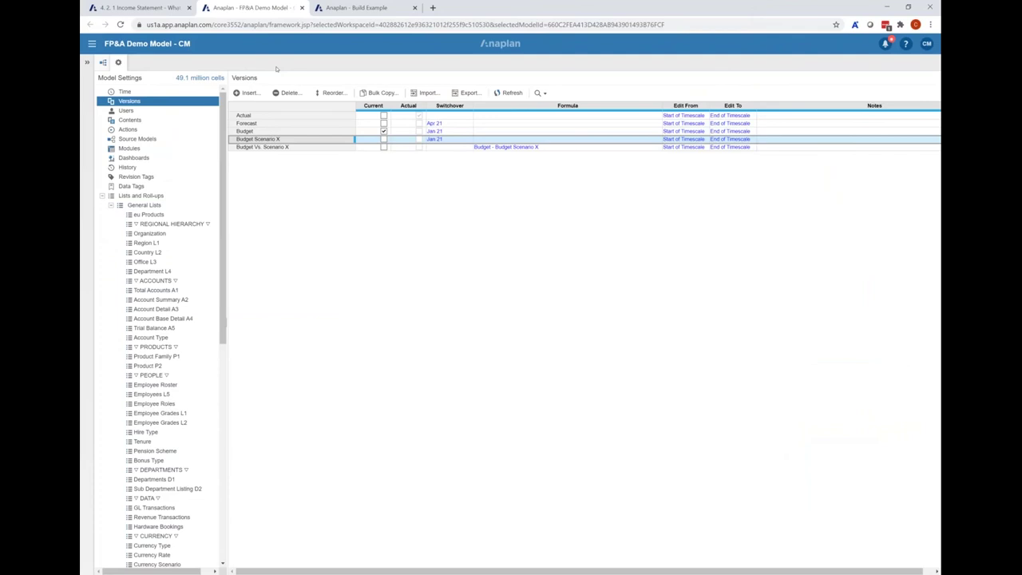
- Bulk copy the Budget version into Budget Scenario X (231,812 cells)
click(378, 93)
click(559, 282)
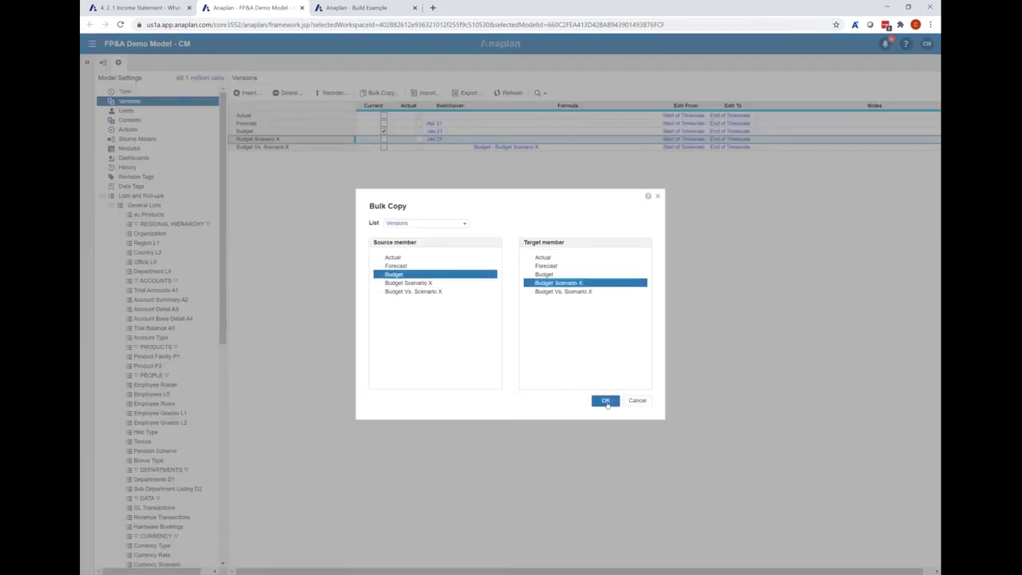
click(604, 400)
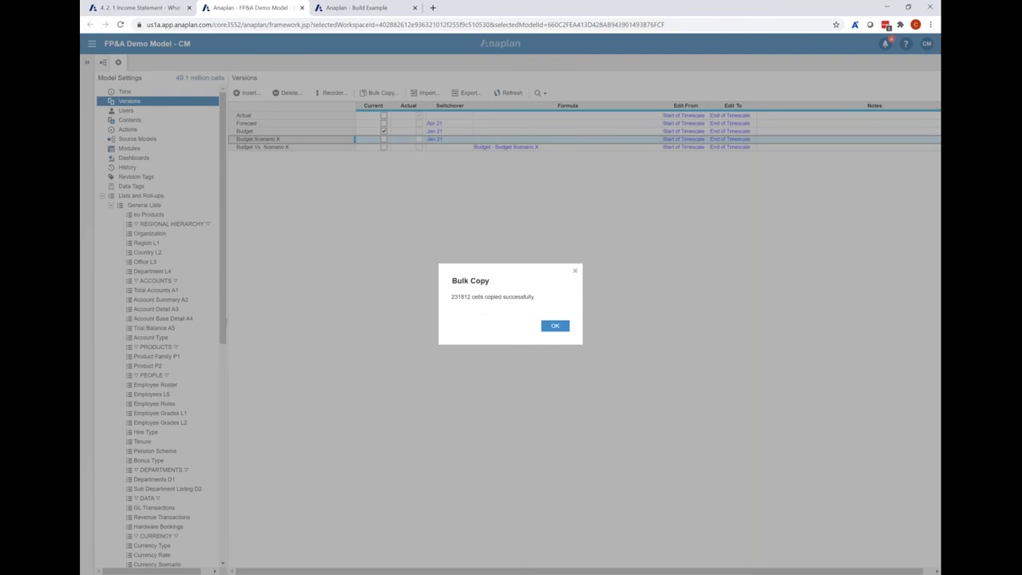
key(Return)
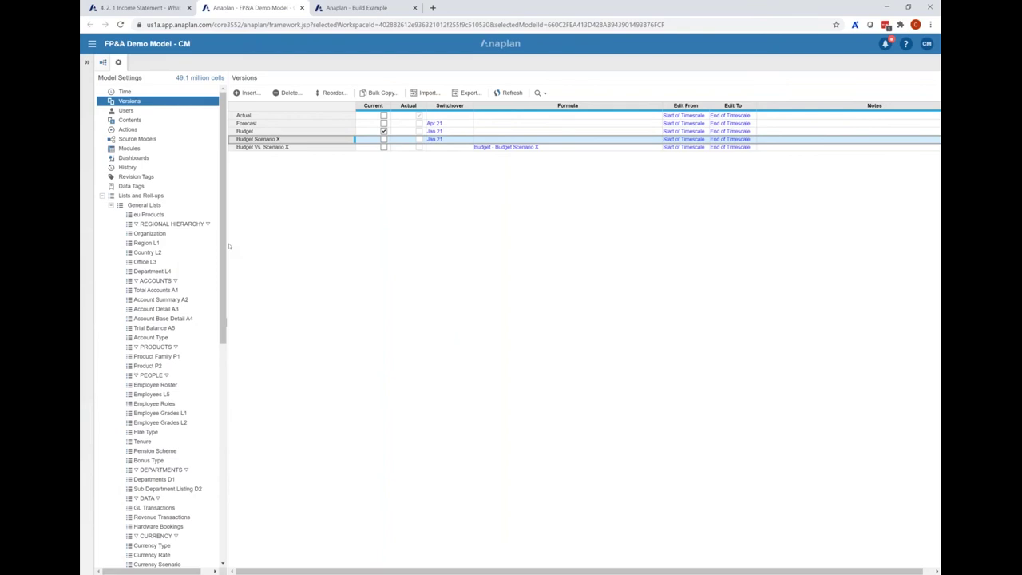
- Back on the What IF worksheet, select the Budget and Scenario X values from Revenue - Storage to Travel
key(ctrl+shift+Tab)
click(339, 152)
shift+click(424, 256)
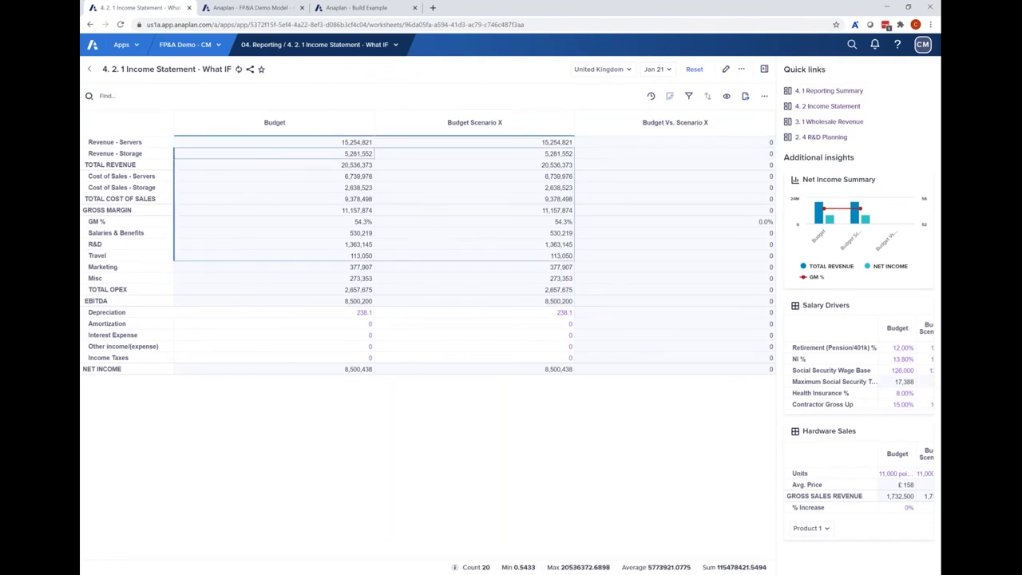
- Go through 02. Bottom Up Budgeting and 03. Revenue Planning to the 3.1 Wholesale Revenue board
click(286, 46)
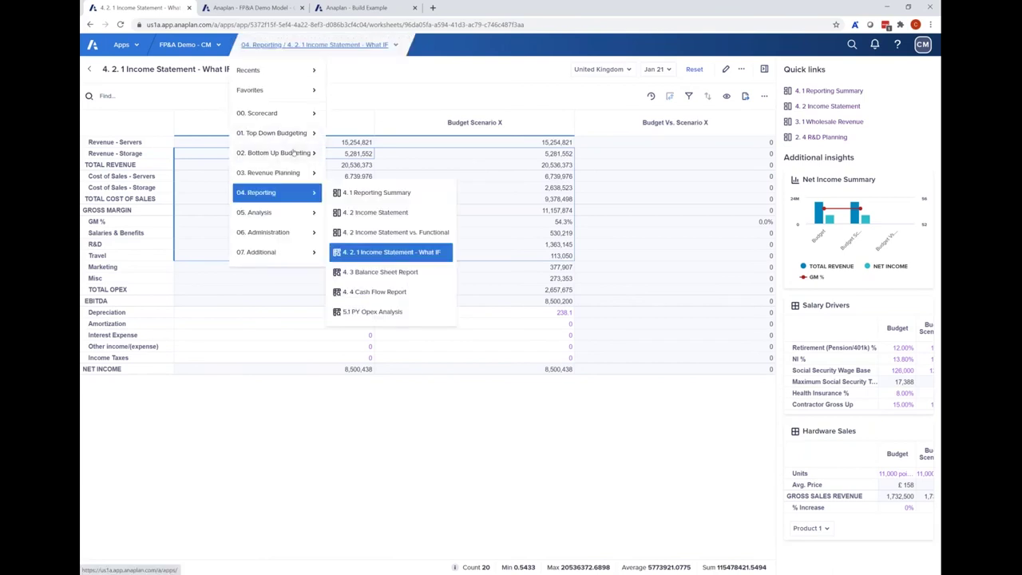
click(294, 153)
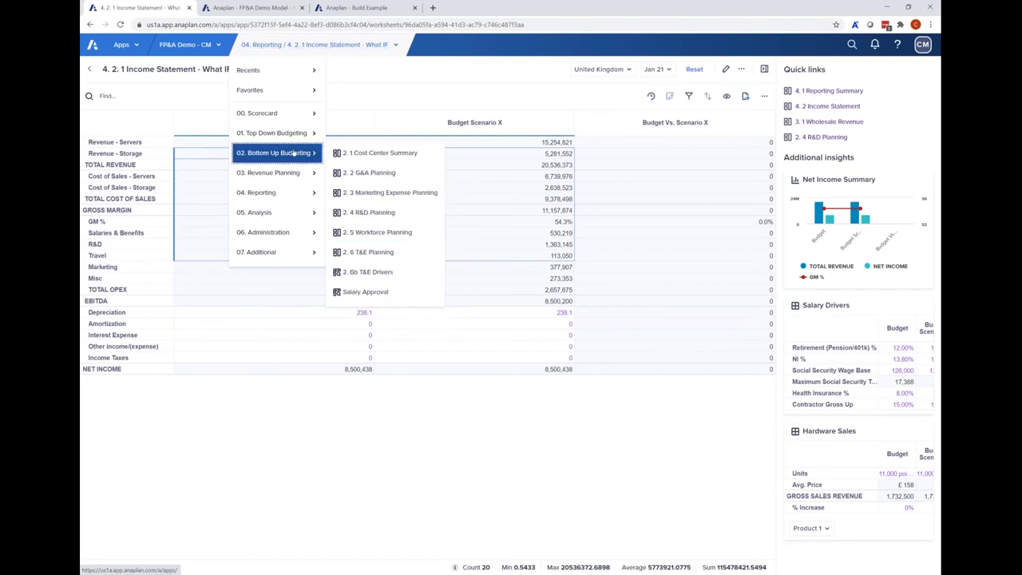
click(309, 174)
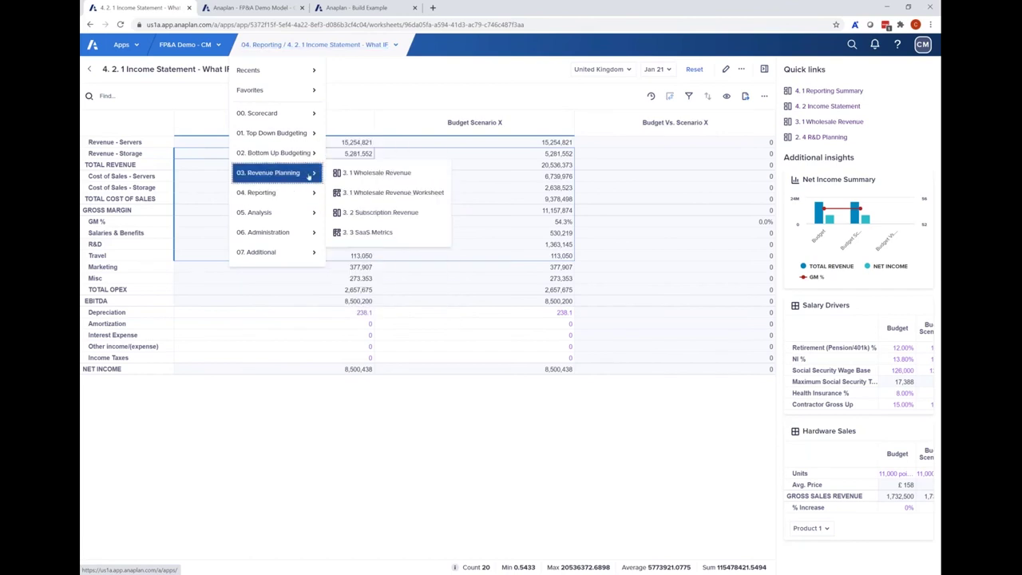
click(309, 175)
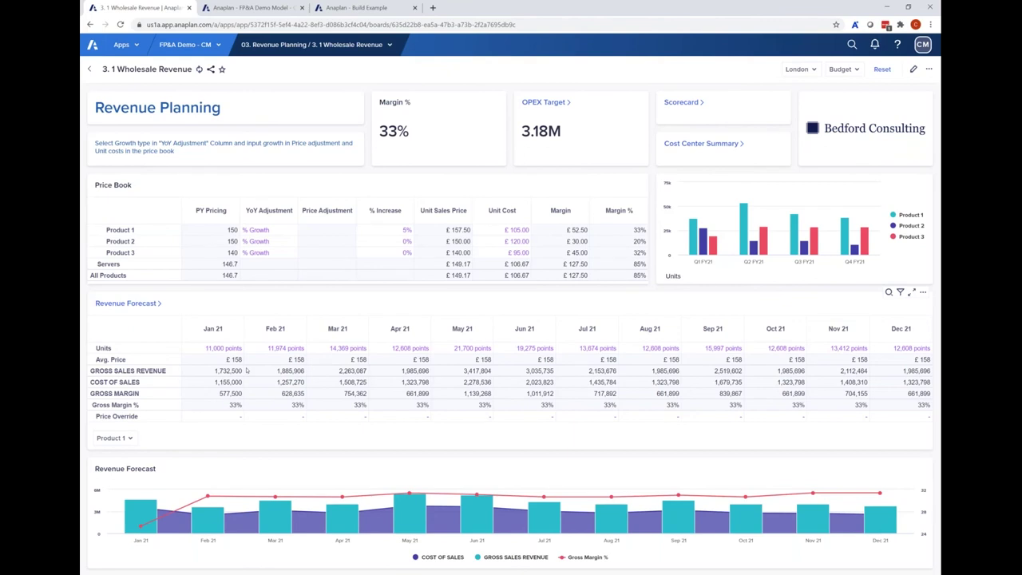
- Enter 14,000 points as the Dec 21 wholesale units
text(14000)
key(Return)
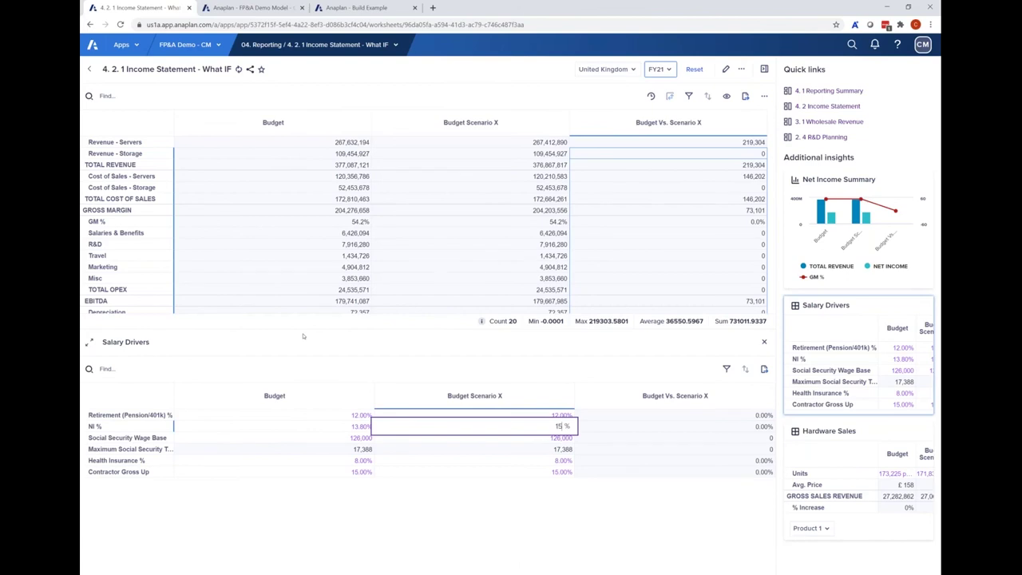
- Commit 15% as Scenario X NI %, then open the page navigation toward 5.2 Budget Variance Analysis
key(Return)
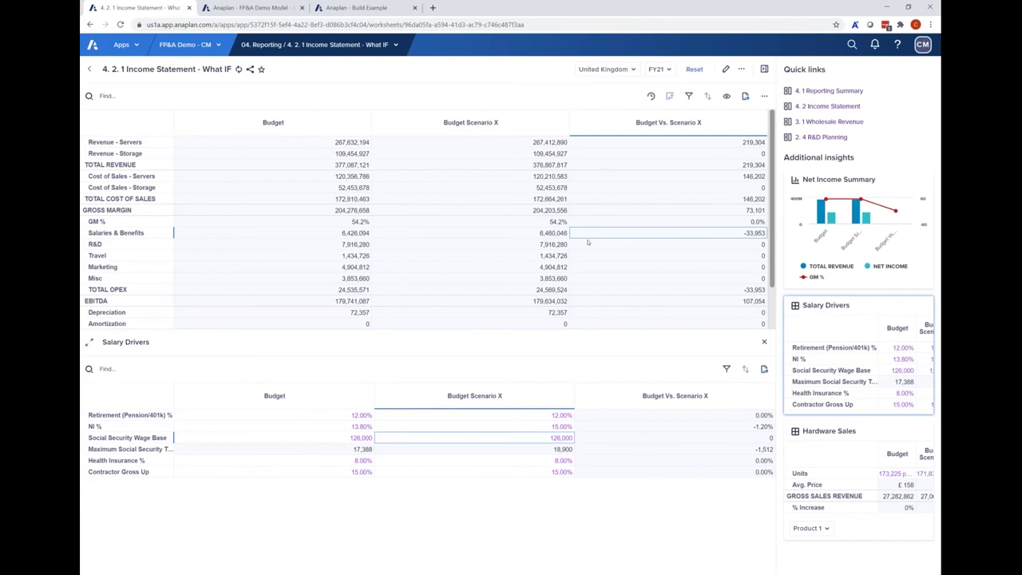
click(319, 43)
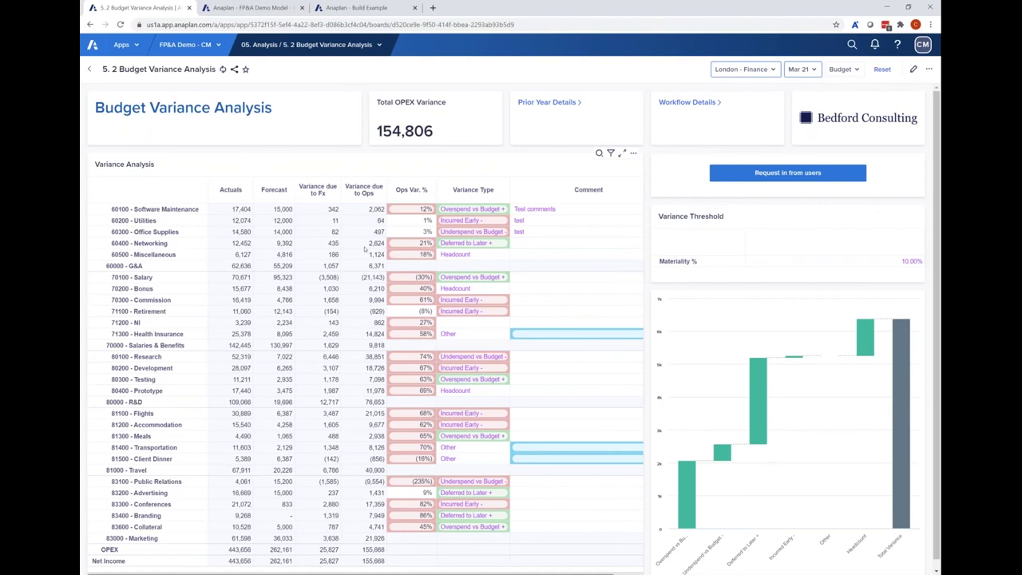
- Bring up the context menu for the 81100 - Flights Variance Type cell
right_click(493, 411)
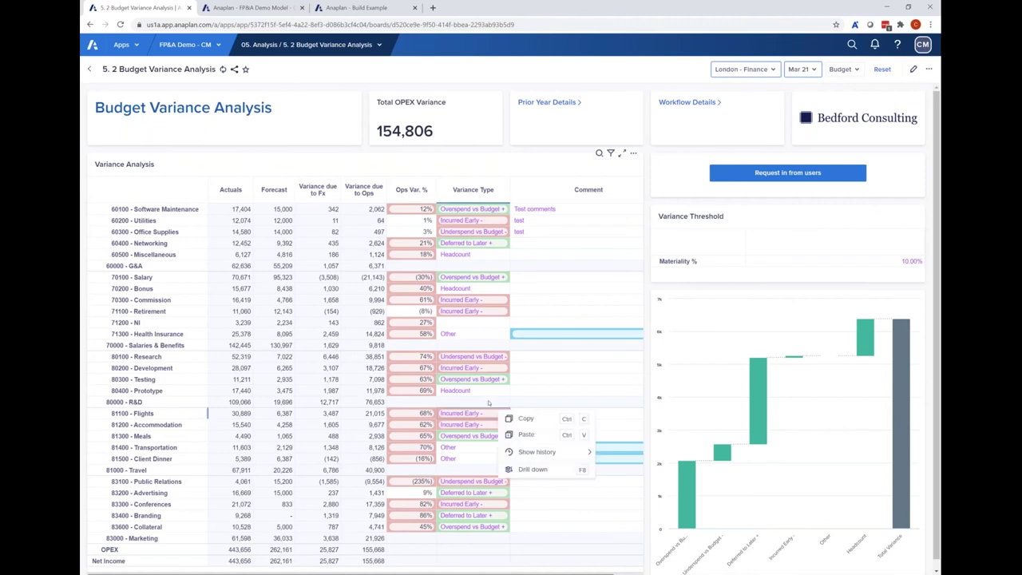